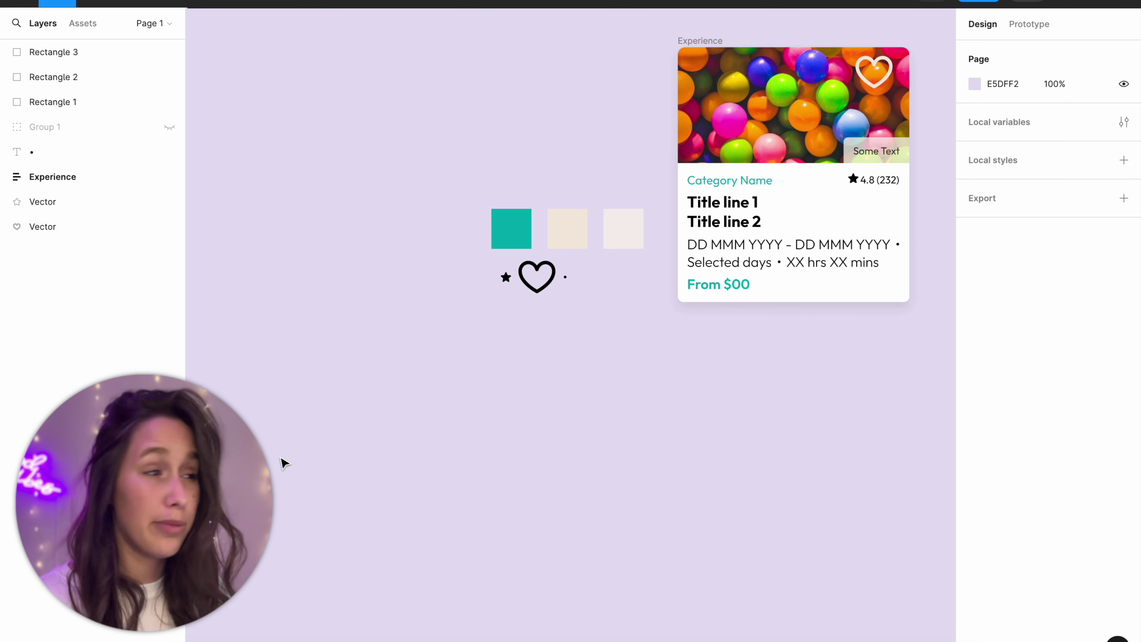
# Add the text "Category Name" in black Outfit Regular, size 13, below the Experience card near its left edge.
pyautogui.hscroll(1, 459, 364)
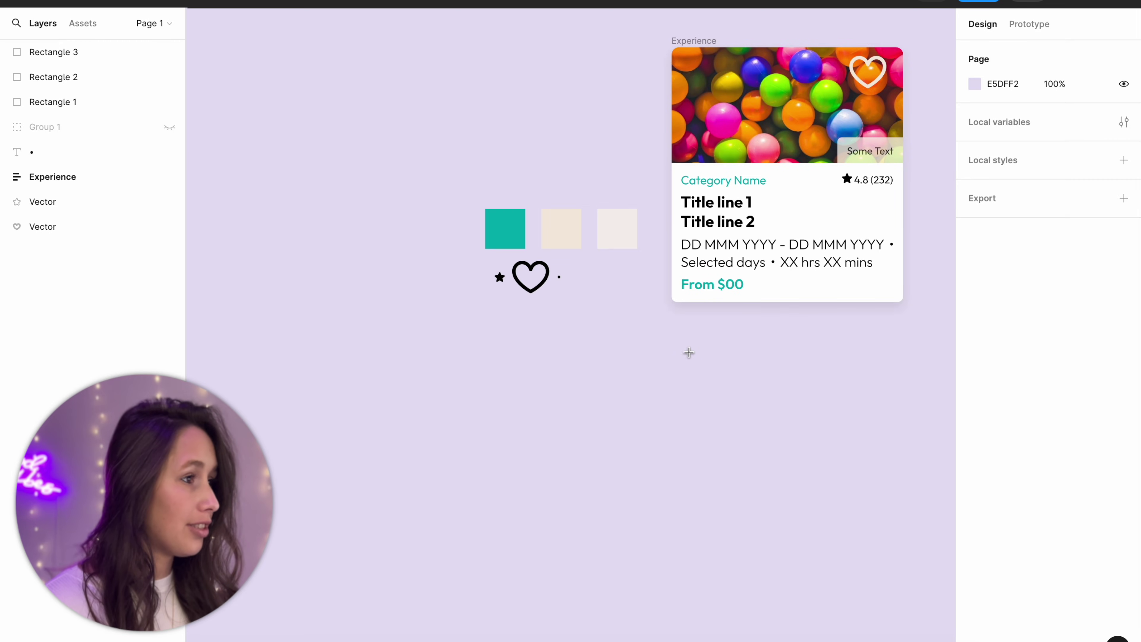
pyautogui.press('t')
pyautogui.click(689, 352)
pyautogui.write('C')
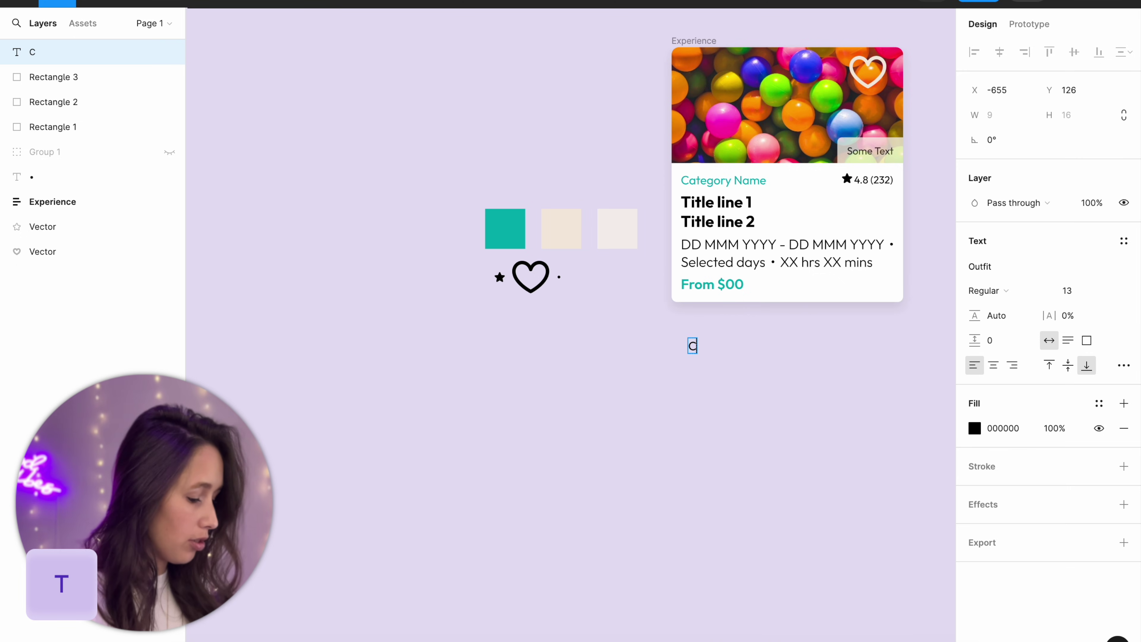
pyautogui.write('ategory Name')
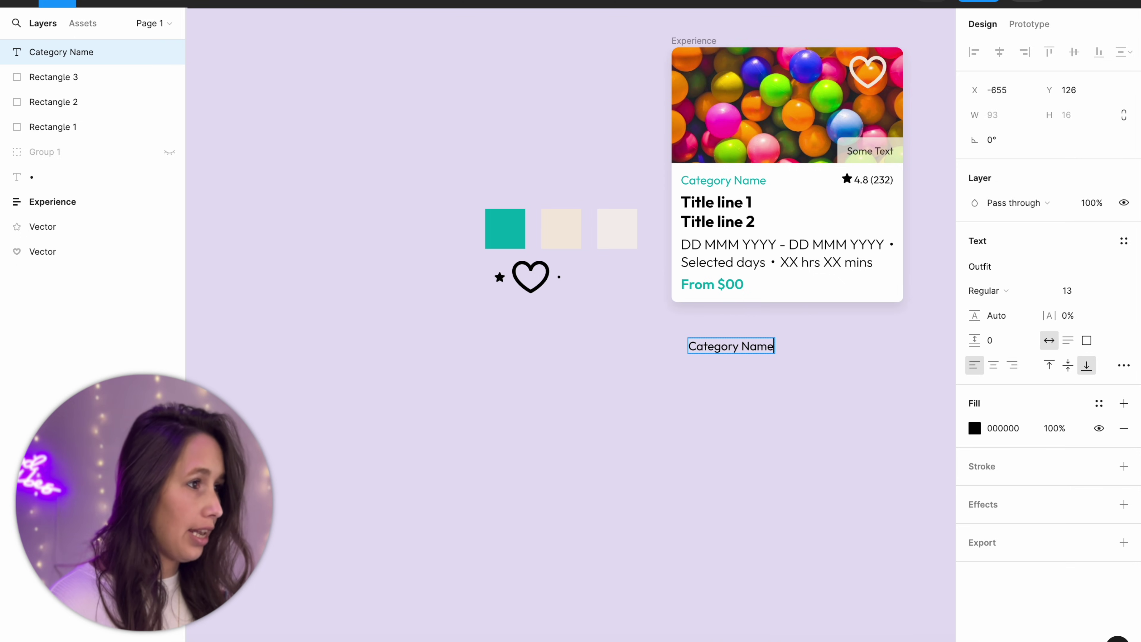
pyautogui.press('Escape')
pyautogui.moveTo(739, 349); pyautogui.dragTo(735, 348)
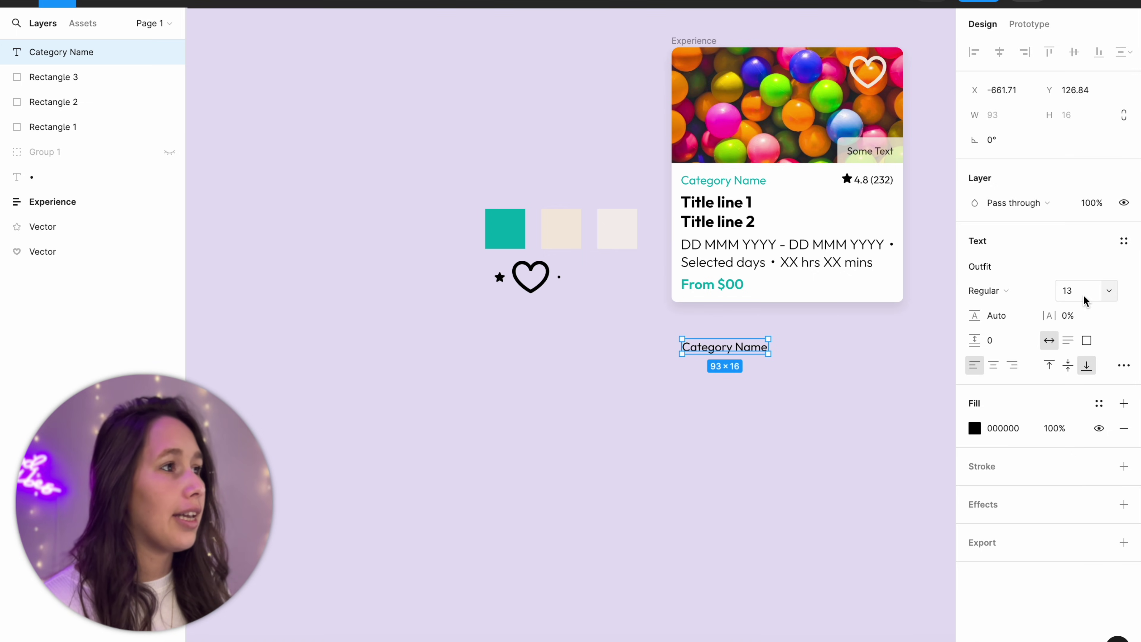
pyautogui.moveTo(743, 347)
pyautogui.mouseDown()
pyautogui.moveTo(633, 193)
pyautogui.moveTo(647, 185)
pyautogui.moveTo(650, 222)
pyautogui.moveTo(733, 348)
pyautogui.moveTo(755, 354)
pyautogui.mouseUp()
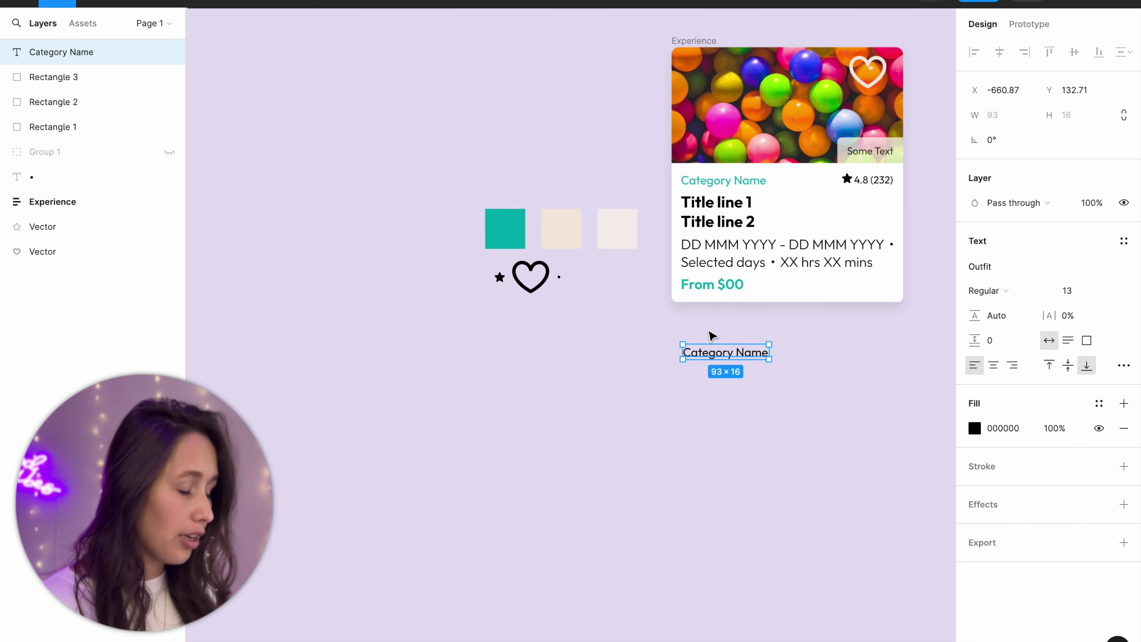
# Colour the new "Category Name" text teal by sampling the teal swatch.
pyautogui.press('i')
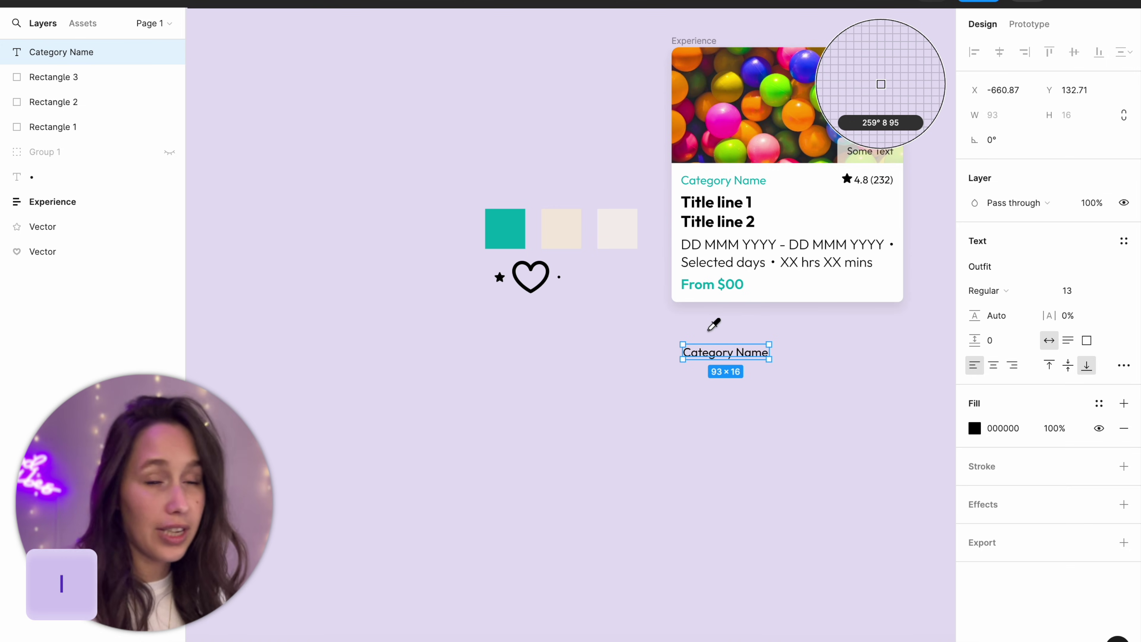
pyautogui.click(515, 227)
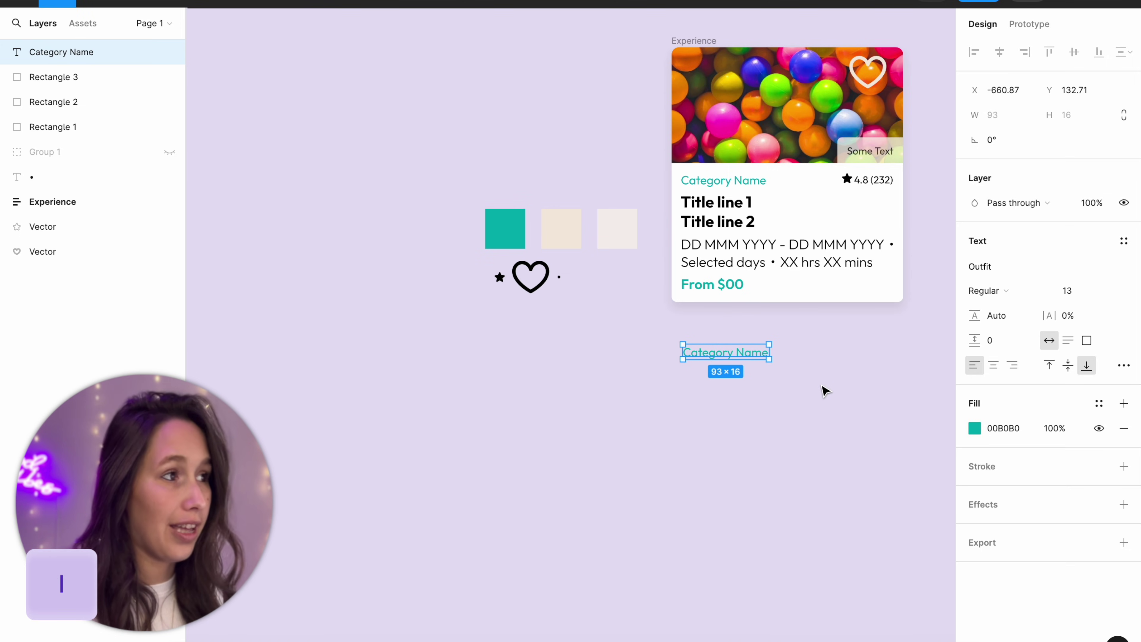
pyautogui.click(784, 382)
# Duplicate "Category Name" below itself as a bold black two-line text "Title line 1" / "Title line 2", sized like the card's title.
pyautogui.moveTo(708, 355); pyautogui.dragTo(742, 381)
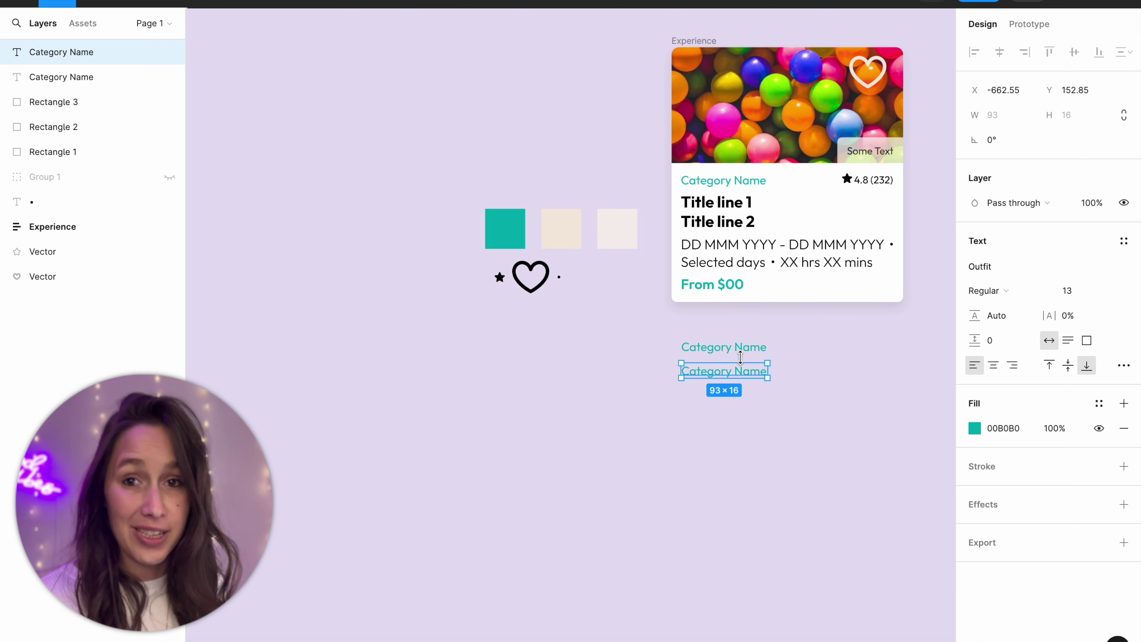
pyautogui.press('Return')
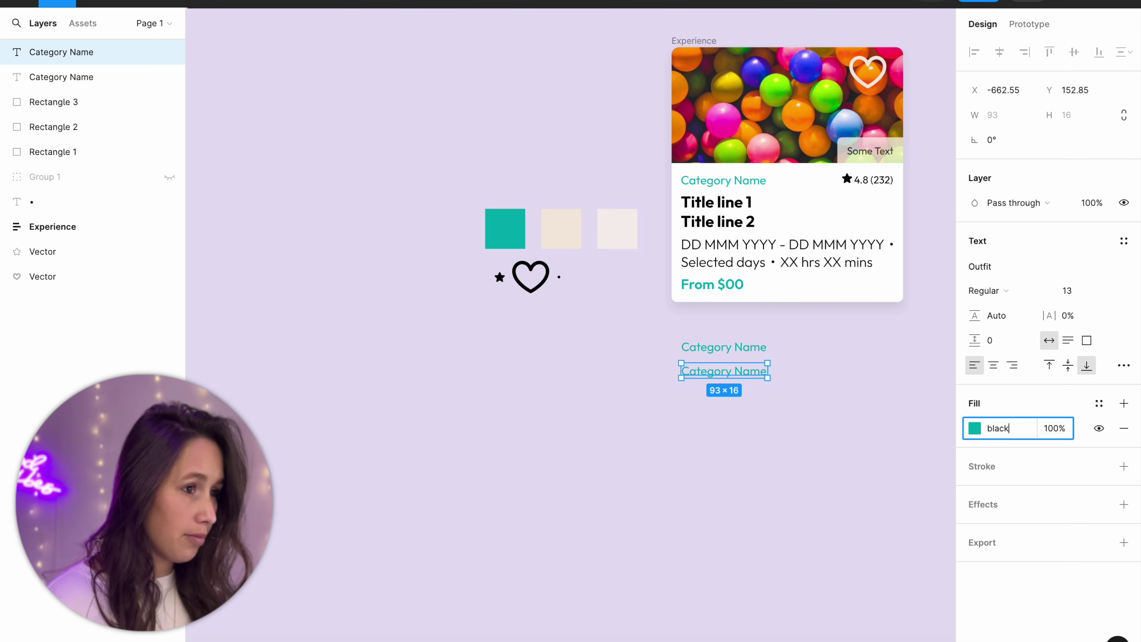
pyautogui.write('Title line 1')
pyautogui.press('Return')
pyautogui.write('Title line 2')
pyautogui.hotkey('ctrl', 'b')
pyautogui.click(1067, 291)
pyautogui.write('18')
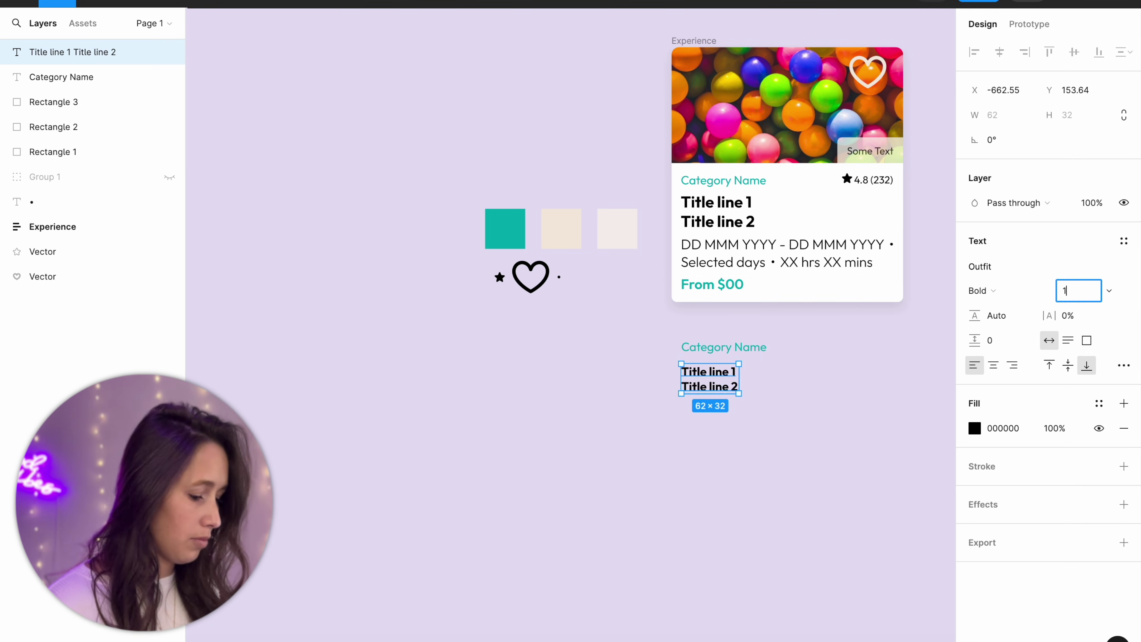
pyautogui.press('Return')
# Duplicate the title text downward as "DD MMM YYYY - DD MMM YYYY" in Outfit Light, size 15.
pyautogui.moveTo(754, 390); pyautogui.dragTo(754, 447)
pyautogui.hotkey('ctrl', 'alt', ',')
pyautogui.hotkey('ctrl', 'alt', ',')
pyautogui.hotkey('ctrl', 'alt', ',')
pyautogui.hotkey('ctrl', 'alt', ',')
pyautogui.click(1078, 290)
pyautogui.write('16')
pyautogui.press('Return')
pyautogui.press('Return')
pyautogui.write('DD MMM YYYY - DD MMM YYYY')
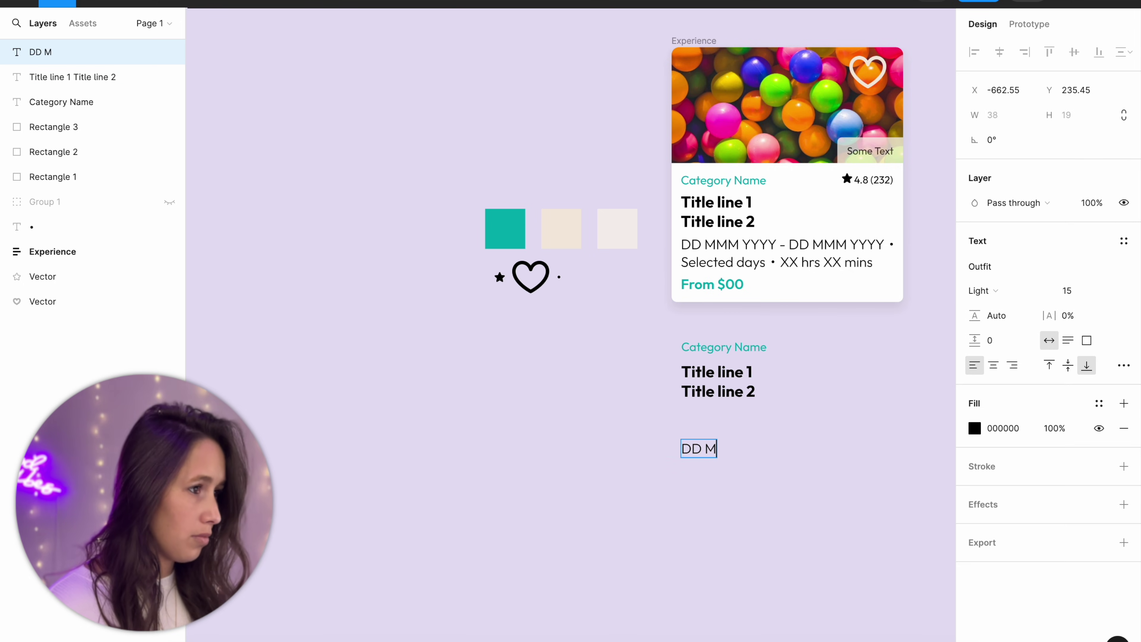
pyautogui.click(804, 480)
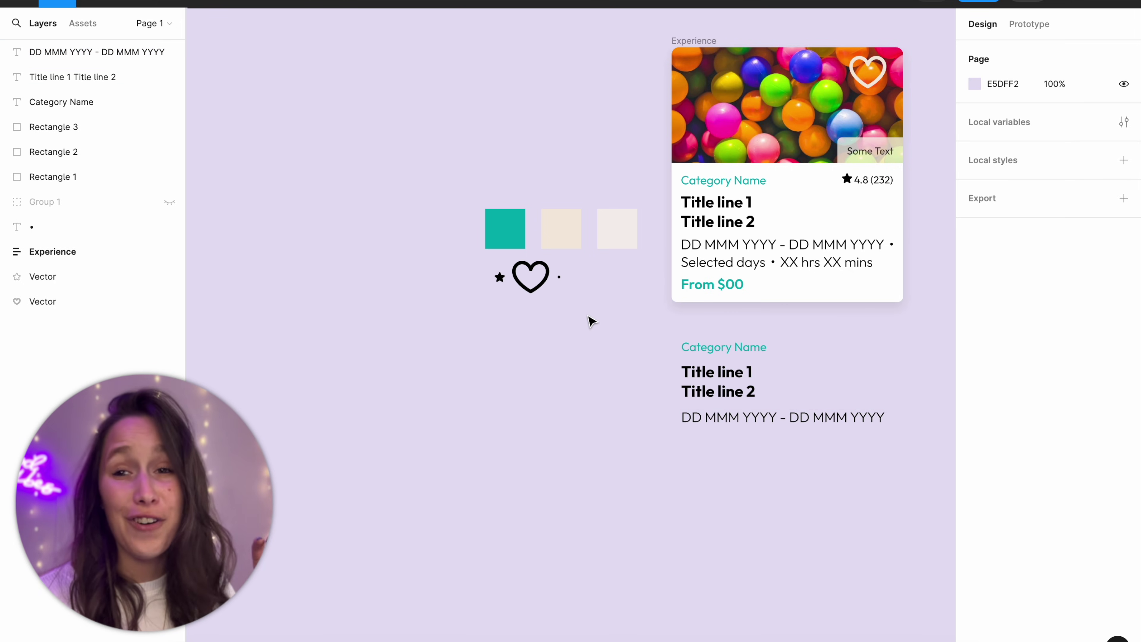
# Complete the details with copies of the bullet dot and the texts "Selected days" and "XX hrs XX mins" under the date line.
pyautogui.click(560, 278)
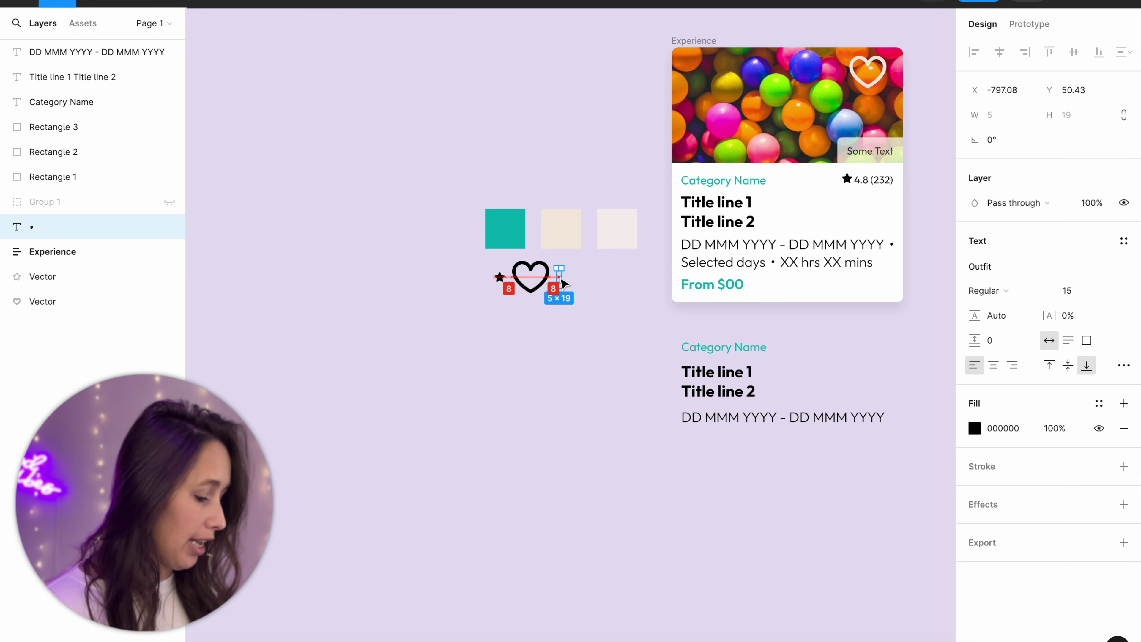
pyautogui.moveTo(561, 280); pyautogui.dragTo(825, 435)
pyautogui.press('t')
pyautogui.click(683, 435)
pyautogui.write('Selected days')
pyautogui.press('Return')
pyautogui.write('XX hrs XX')
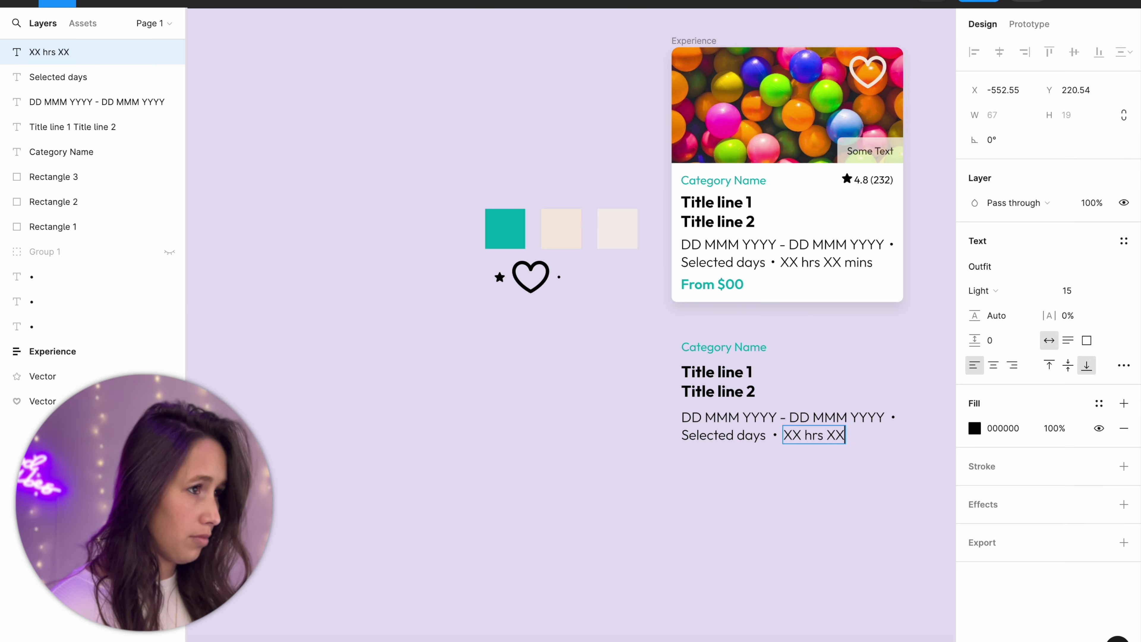
pyautogui.write(' mins')
pyautogui.press('Escape')
# Duplicate "Category Name" as a teal "From $00" text in a heavier weight below "Selected days".
pyautogui.moveTo(724, 347); pyautogui.dragTo(858, 347)
pyautogui.press('Return')
pyautogui.write('From $00')
pyautogui.press('Escape')
pyautogui.hotkey('ctrl', 'alt', '.')
pyautogui.hotkey('ctrl', 'alt', '.')
# Create the rating text "4.8(232)" in Outfit Regular, size 11, on the "Category Name" line.
pyautogui.click(723, 436)
pyautogui.press('Return')
pyautogui.write('4.8(232)')
pyautogui.press('Escape')
pyautogui.hotkey('ctrl', 'alt', ',')
pyautogui.hotkey('ctrl', 'alt', ',')
# Place a copy of the star in front of the new rating text and move the whole text block down.
pyautogui.click(500, 277)
pyautogui.click(502, 326)
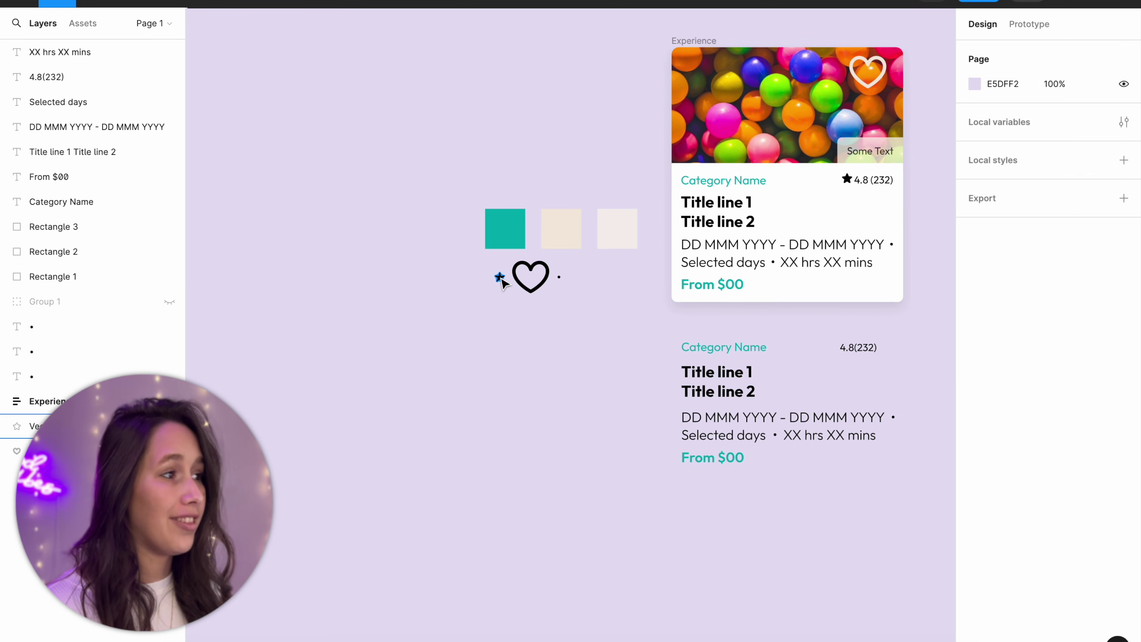
pyautogui.moveTo(502, 281); pyautogui.dragTo(834, 348)
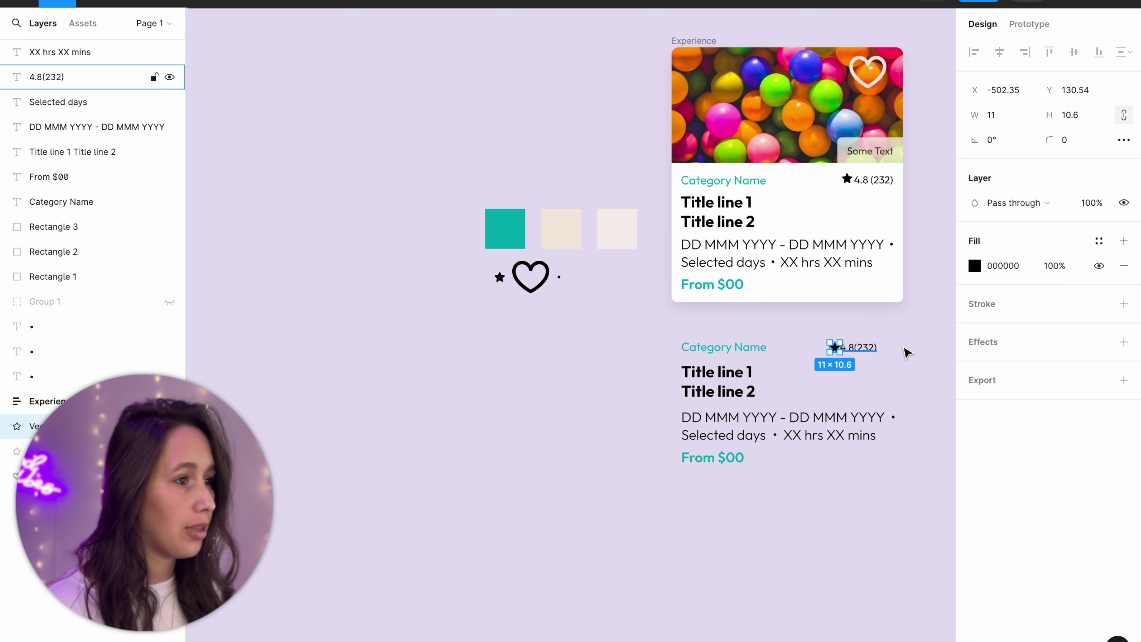
pyautogui.moveTo(915, 338); pyautogui.dragTo(748, 500)
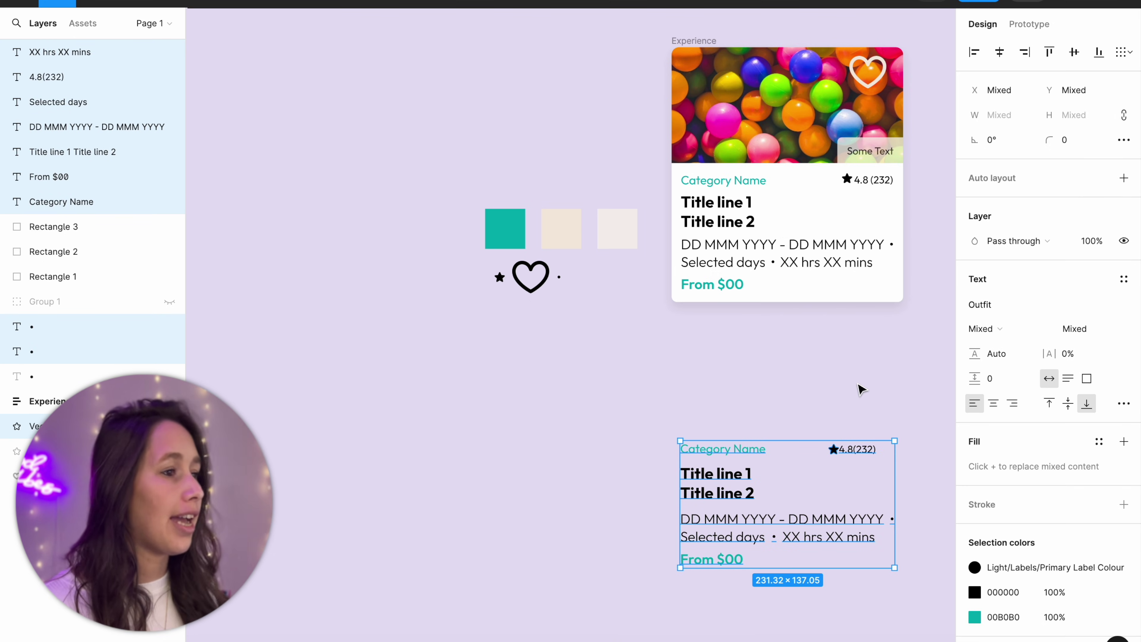
pyautogui.click(860, 423)
# Add the text "some text" in Outfit Regular, size 11, just above the rating.
pyautogui.press('t')
pyautogui.click(848, 414)
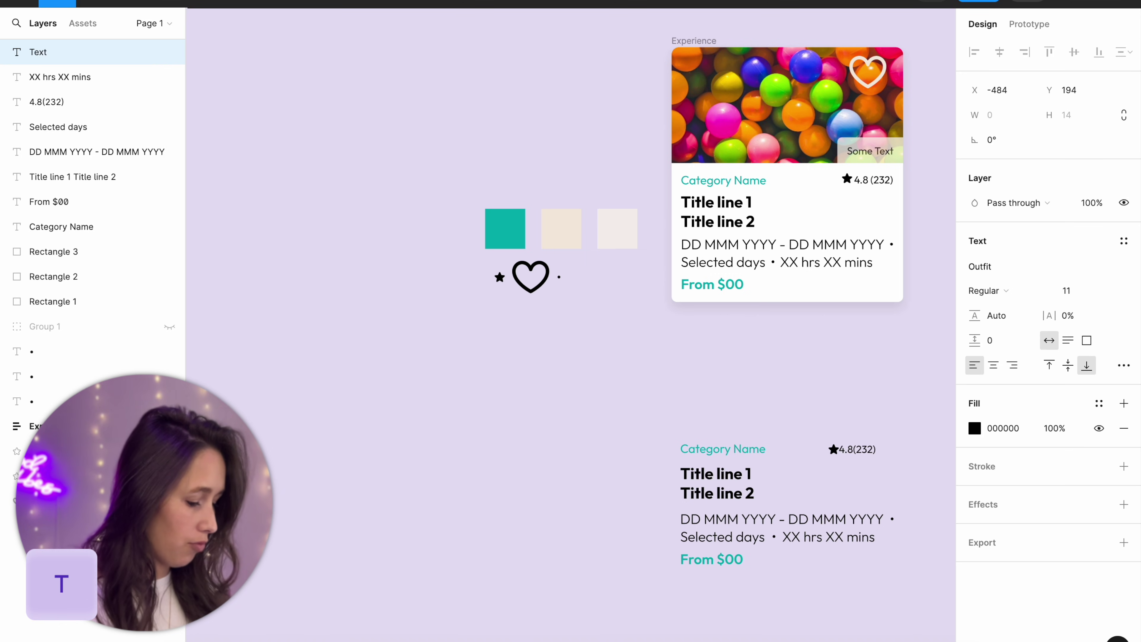
pyautogui.write('some text')
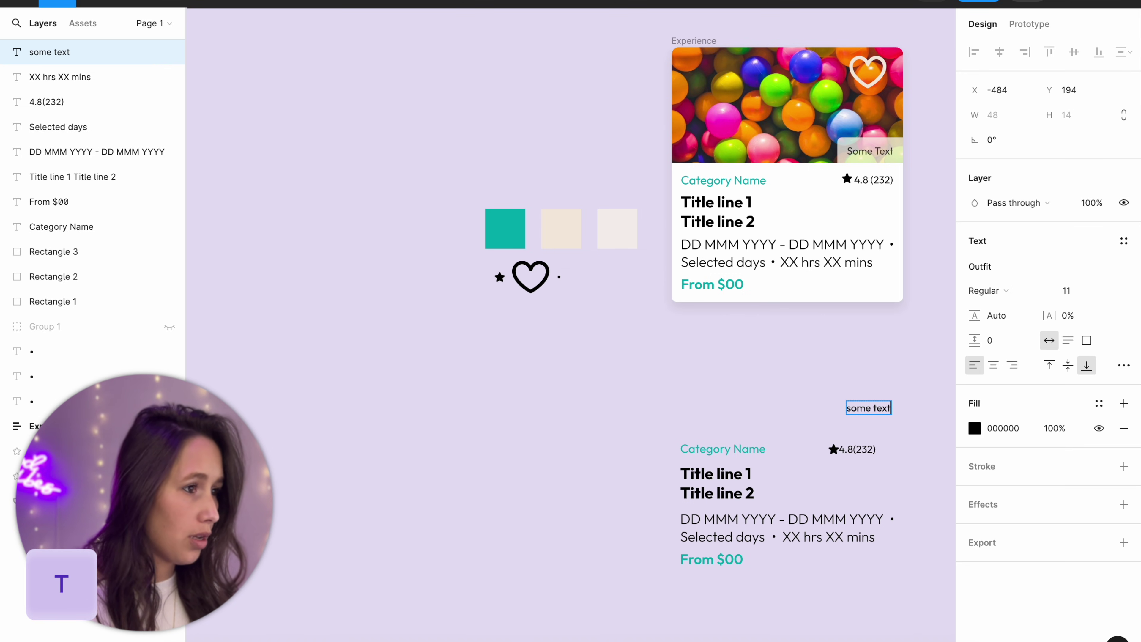
pyautogui.press('Escape')
pyautogui.moveTo(864, 408); pyautogui.dragTo(846, 406)
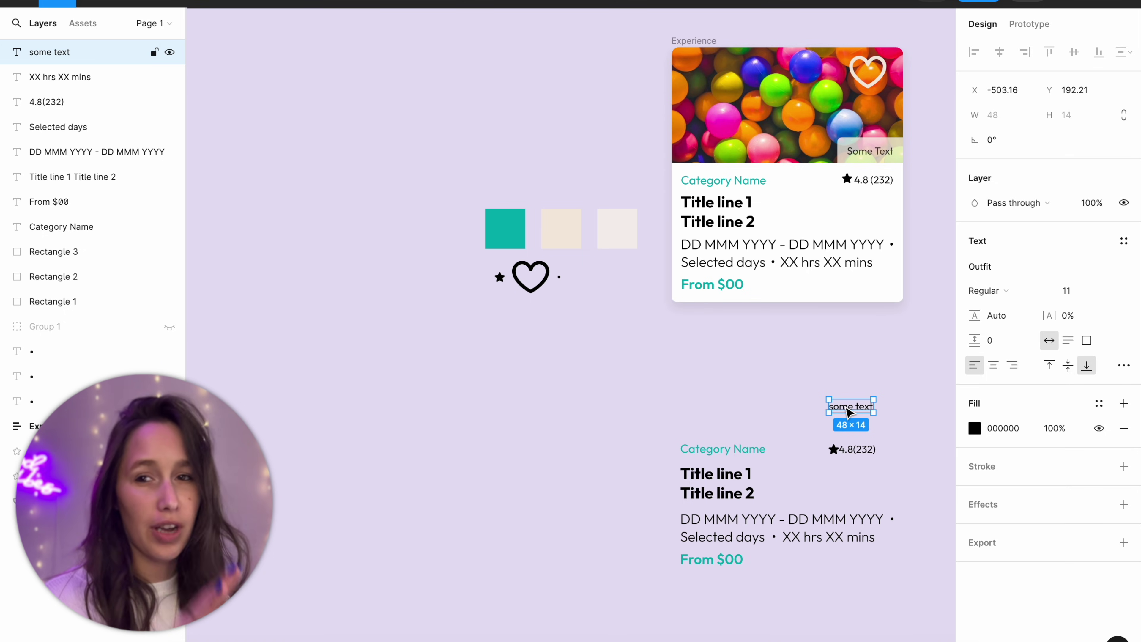
pyautogui.press('Escape')
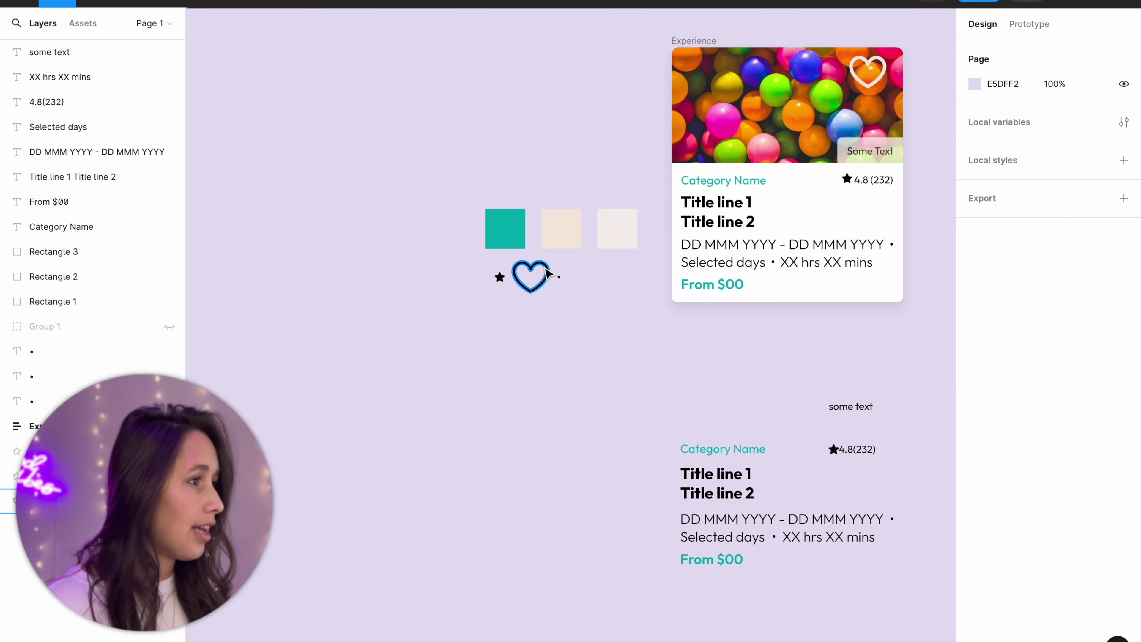
# Place a copy of the heart icon above "some text", beneath the lower edge of the finished card.
pyautogui.click(541, 275)
pyautogui.keyDown('alt'); pyautogui.moveTo(541, 276); pyautogui.dragTo(867, 331); pyautogui.keyUp('alt')
pyautogui.scroll(-1, 856, 333)
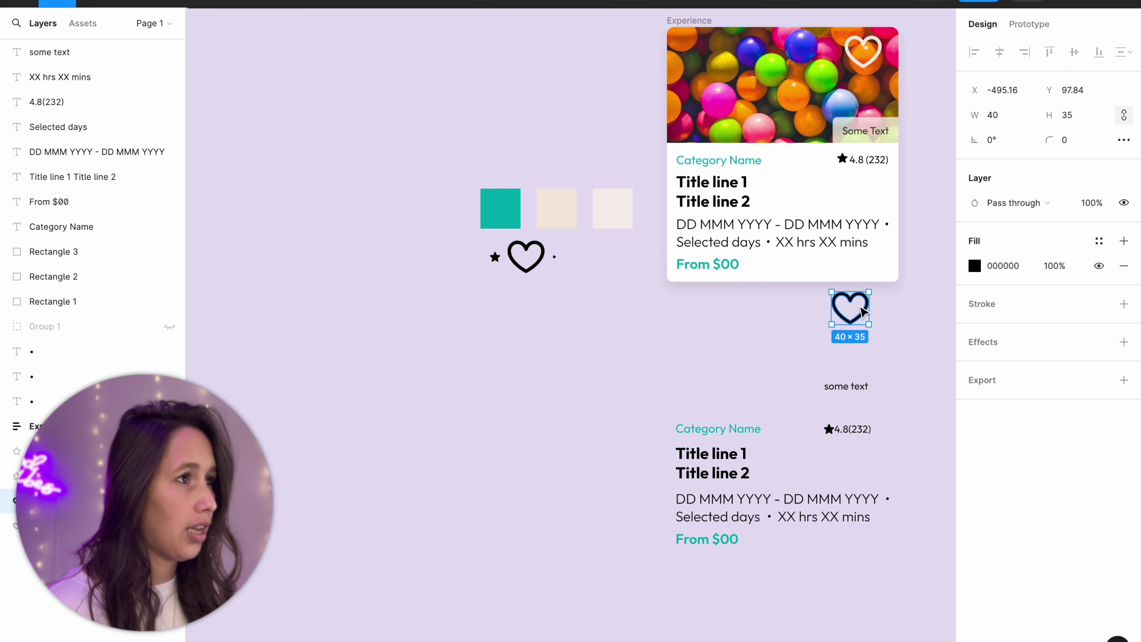
# Shift "some text" and the text block beneath it slightly further down, away from the heart.
pyautogui.click(838, 405)
pyautogui.moveTo(838, 405); pyautogui.dragTo(682, 566)
pyautogui.hotkey('shift', 'Down')
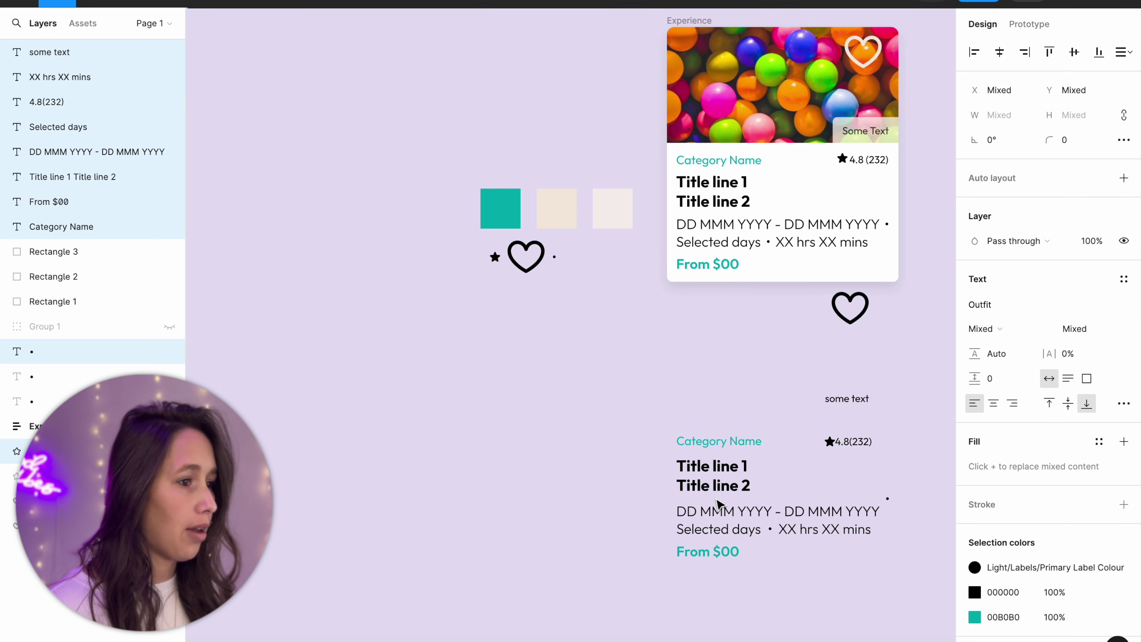
pyautogui.click(602, 432)
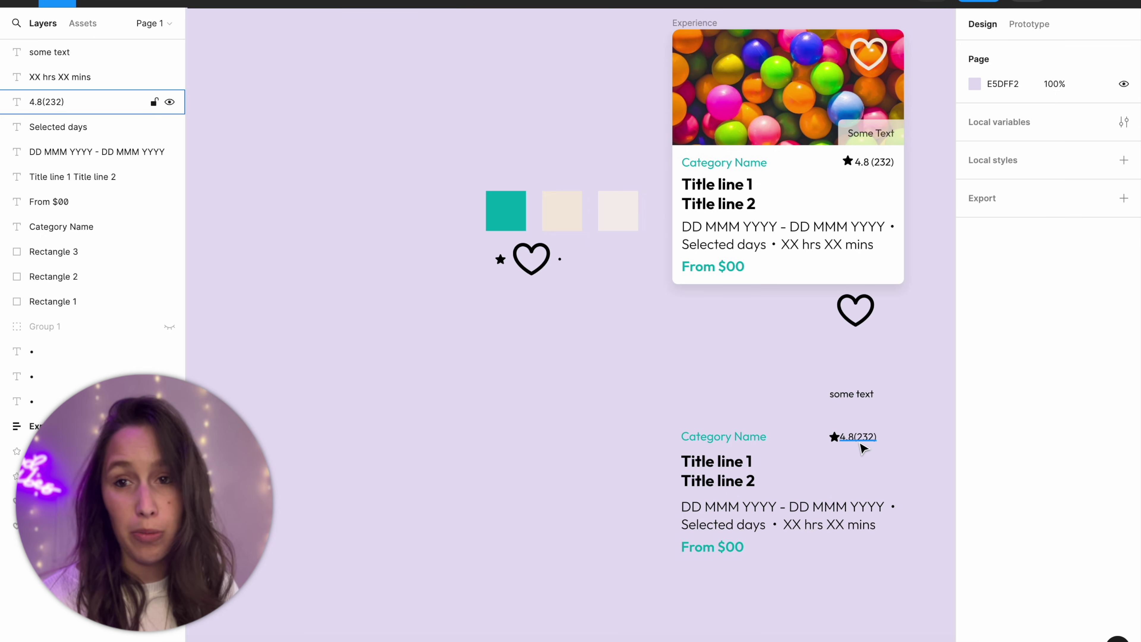
# Wrap the star and "4.8(232)" in a horizontal auto layout frame with an item spacing of 2.5.
pyautogui.moveTo(891, 463); pyautogui.dragTo(808, 429)
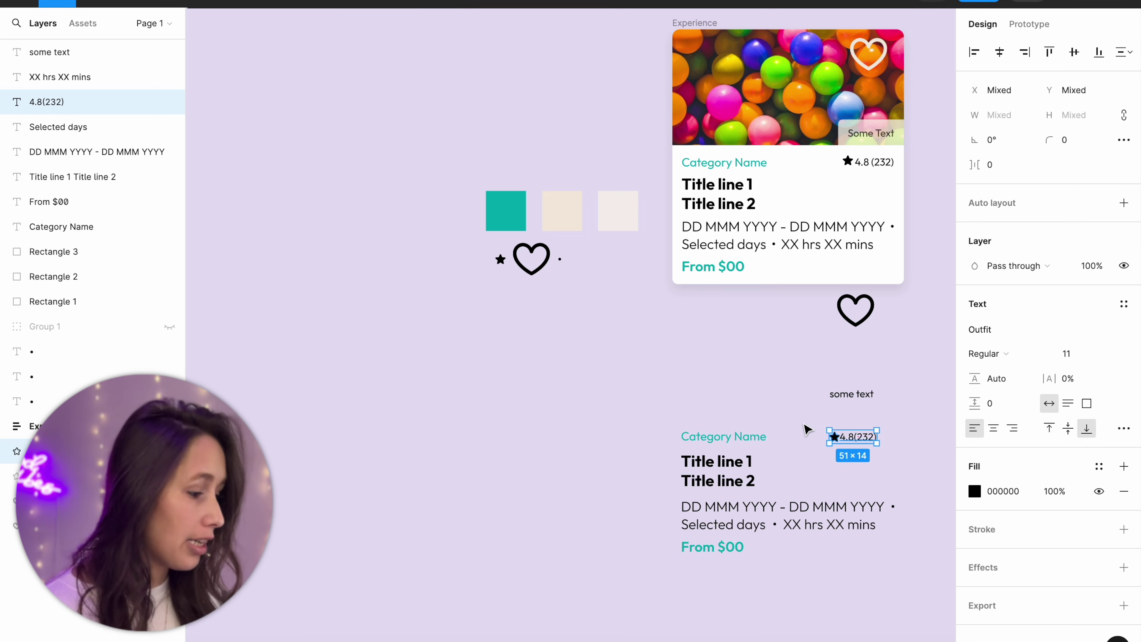
pyautogui.hotkey('shift', 'a')
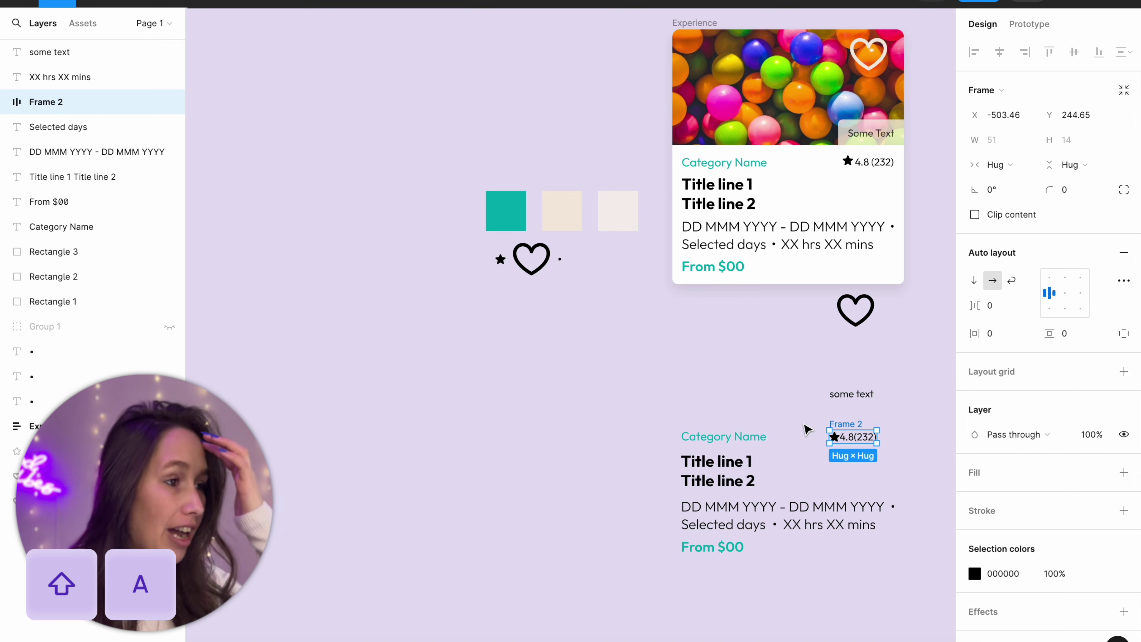
pyautogui.click(1002, 306)
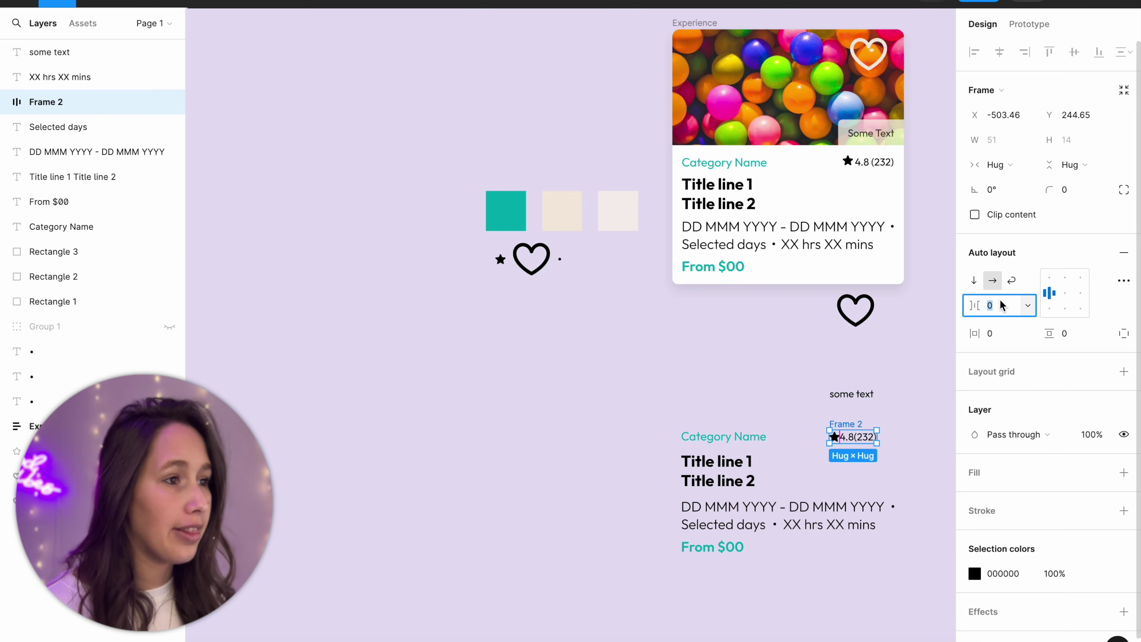
pyautogui.write('2.5')
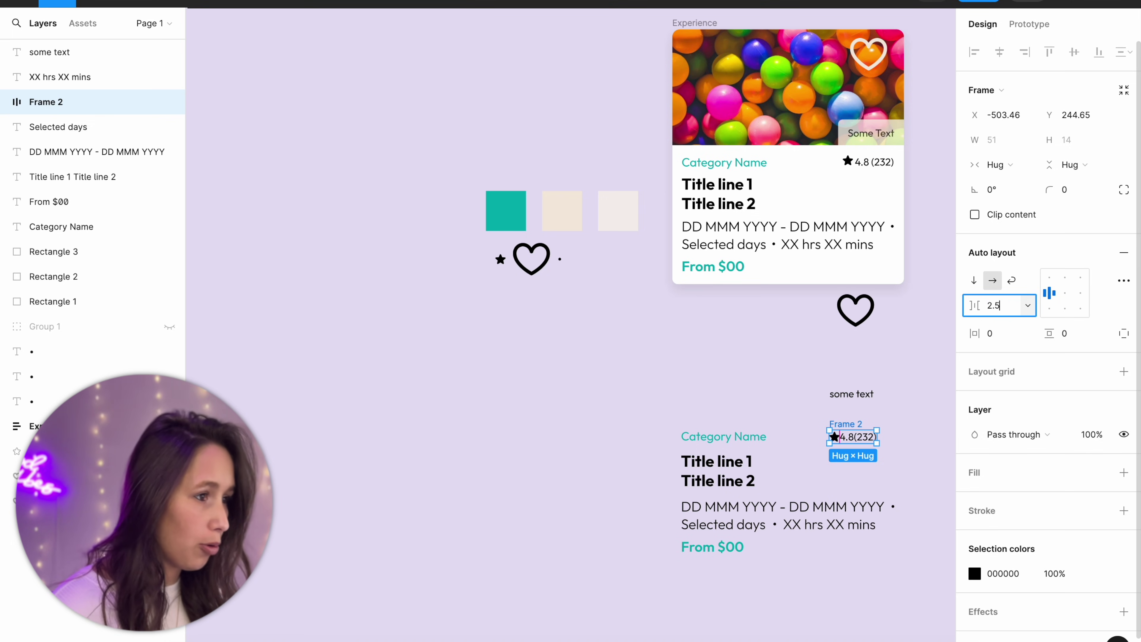
pyautogui.press('Return')
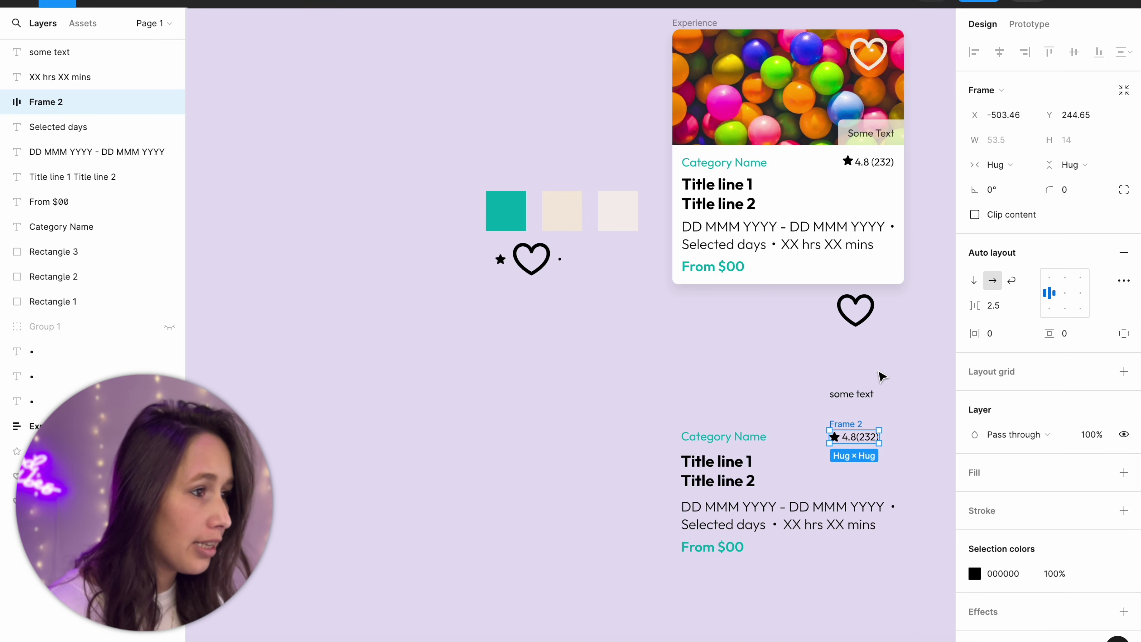
# Rename the star and score auto layout frame "Rating".
pyautogui.click(879, 425)
pyautogui.doubleClick(854, 424)
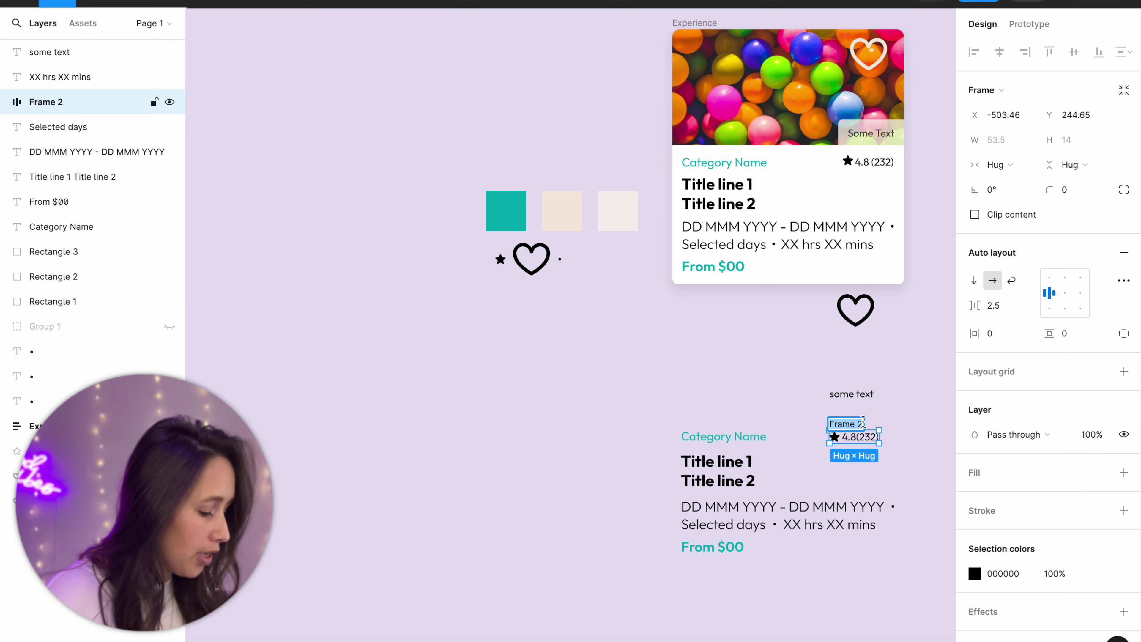
pyautogui.write('Ratimf')
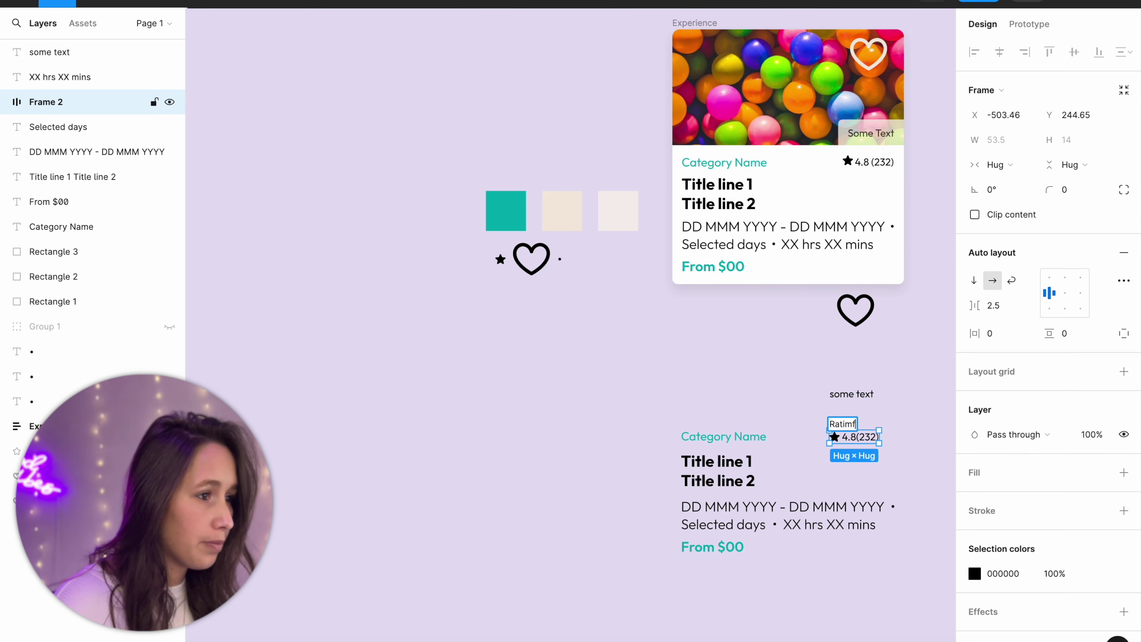
# Wrap "some text" in an auto layout frame and apply the palest swatch's fill and layer properties to it.
pyautogui.click(853, 394)
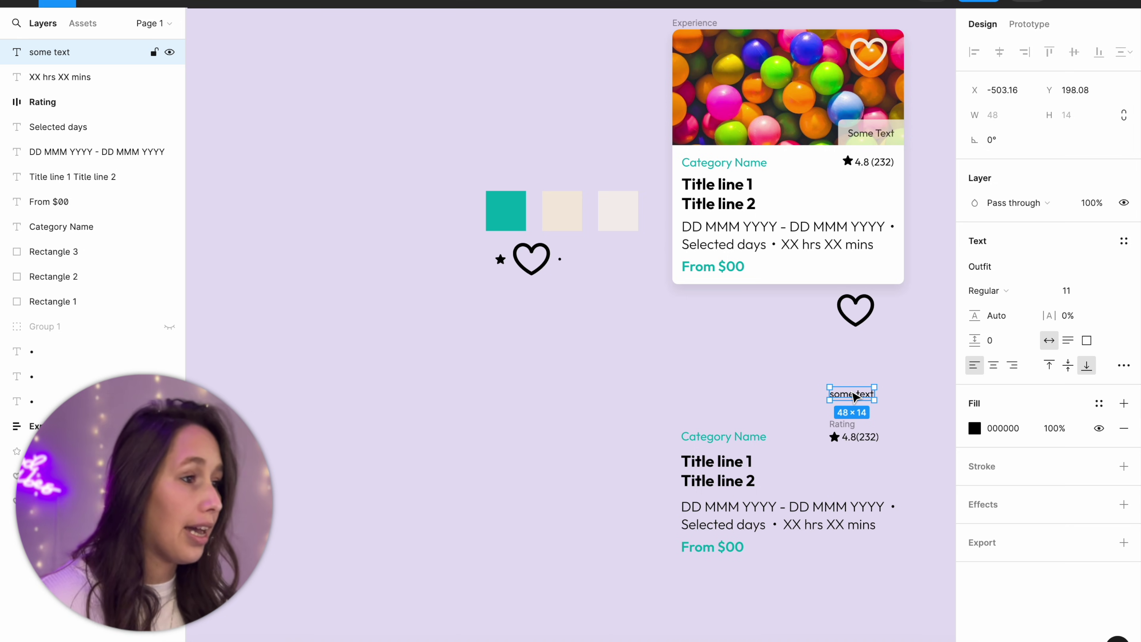
pyautogui.hotkey('shift', 'a')
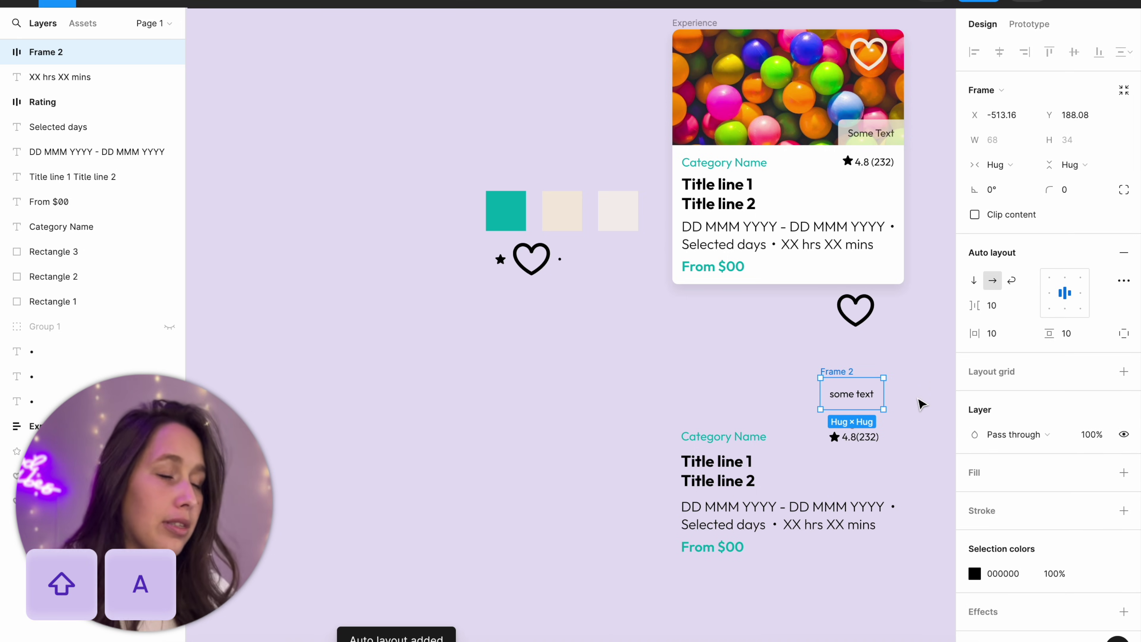
pyautogui.click(631, 220)
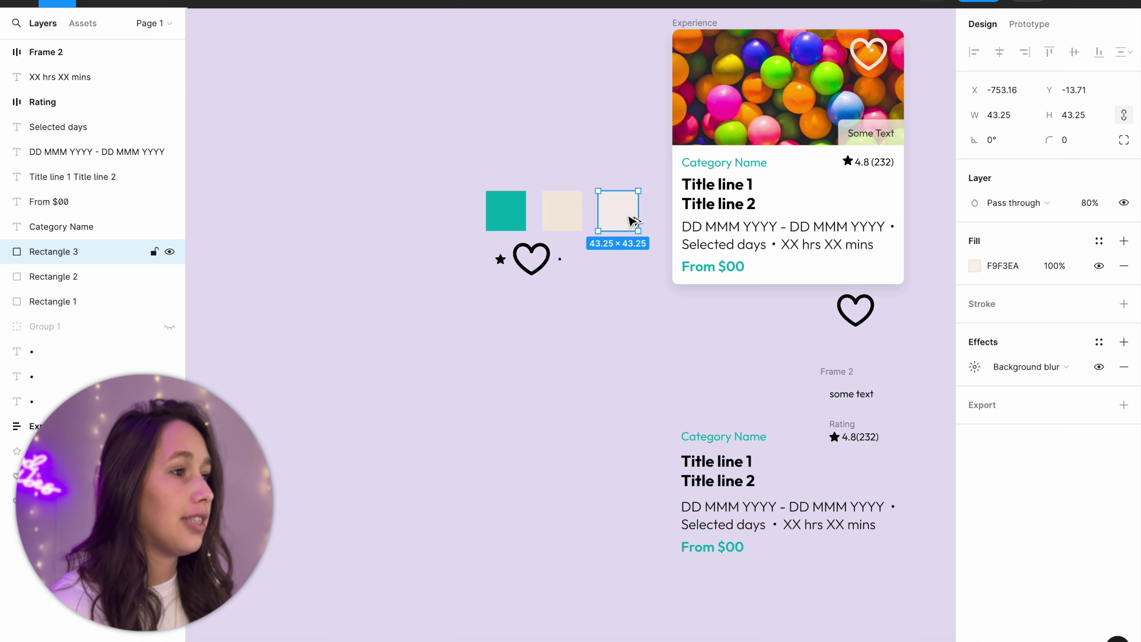
pyautogui.press('super+alt+c')
pyautogui.click(845, 372)
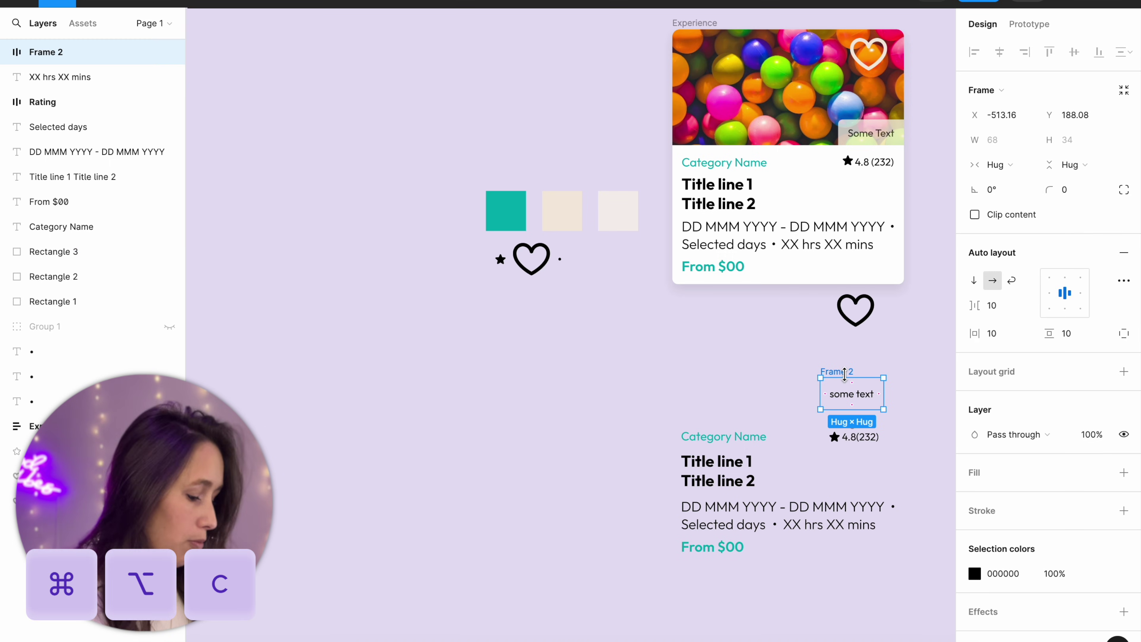
pyautogui.press('super+alt+v')
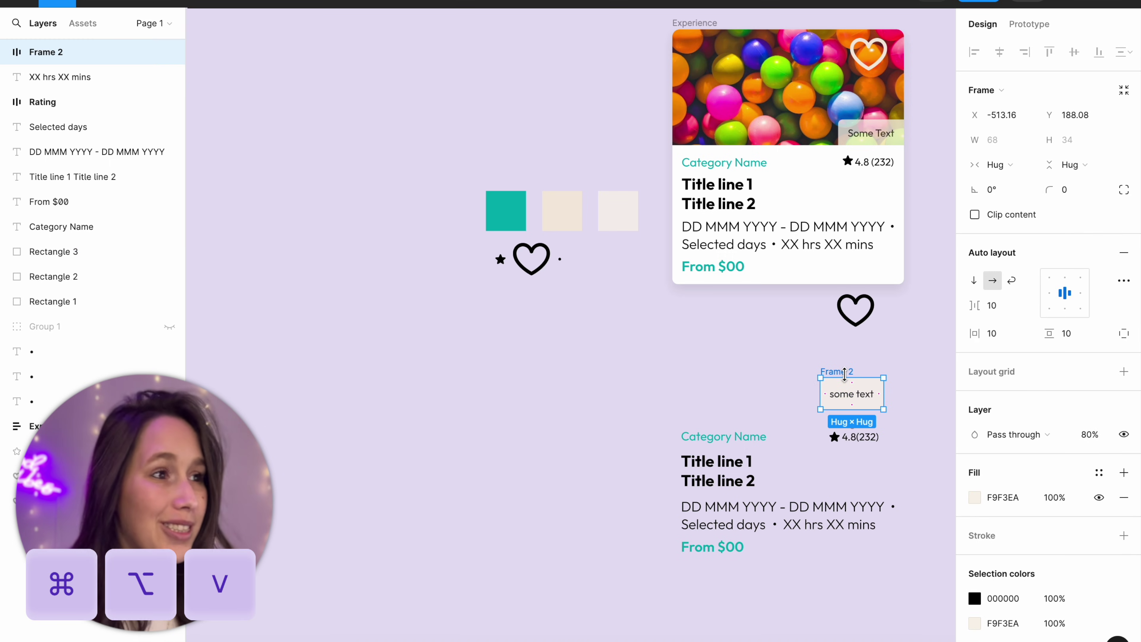
# Change the label's wording to "Some Text" and round only the top-left corner of its frame with a radius of 5.
pyautogui.press('Return')
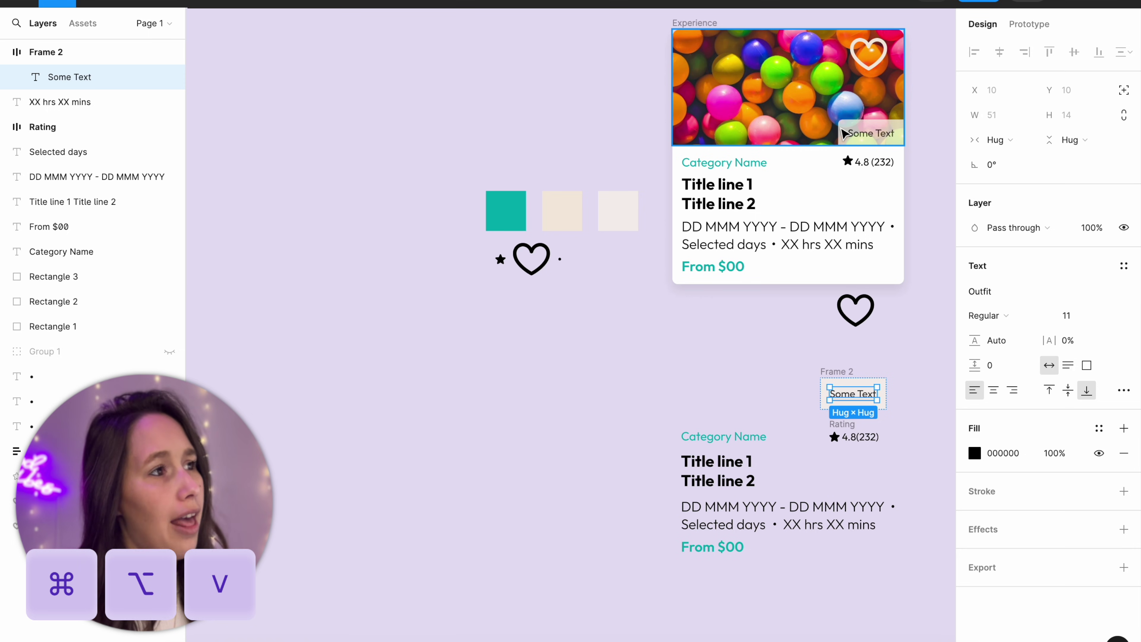
pyautogui.click(846, 372)
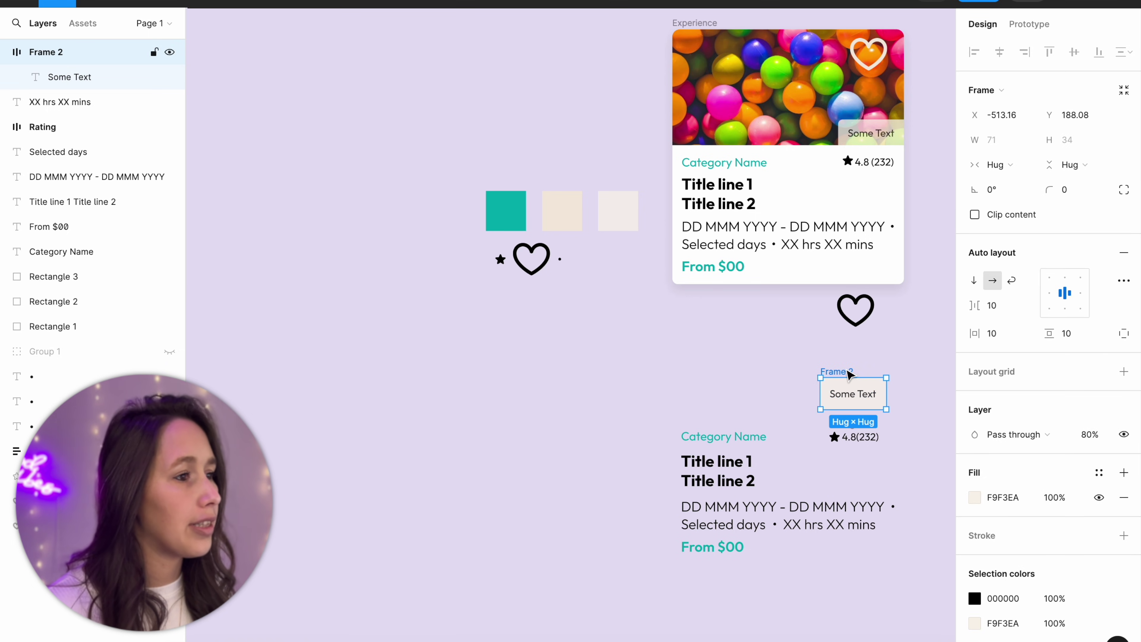
pyautogui.click(1124, 189)
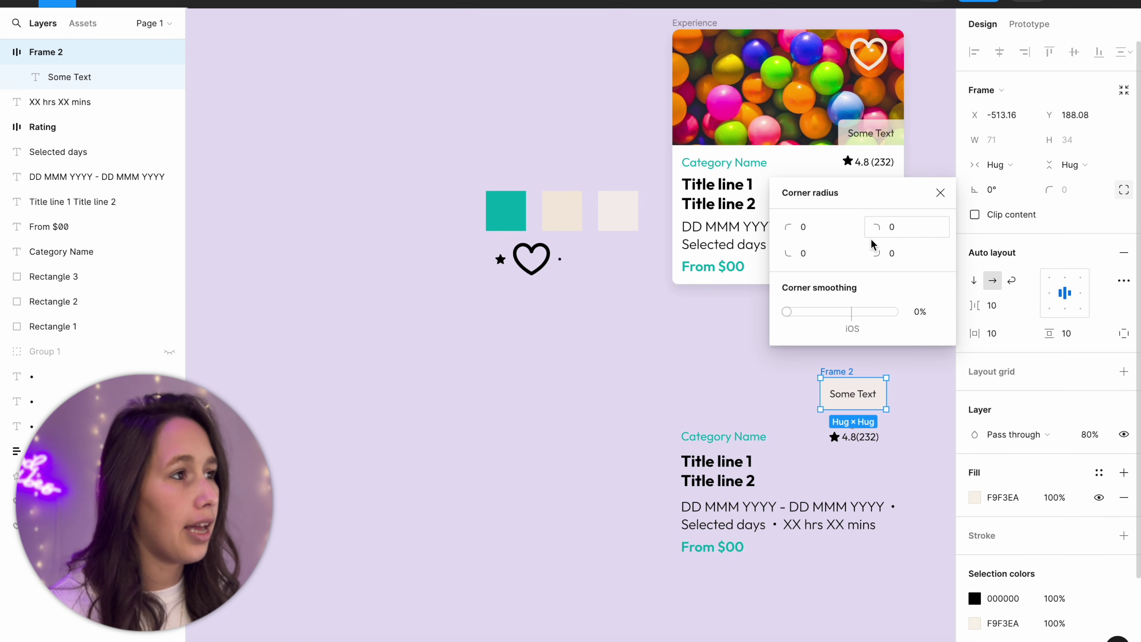
pyautogui.click(837, 238)
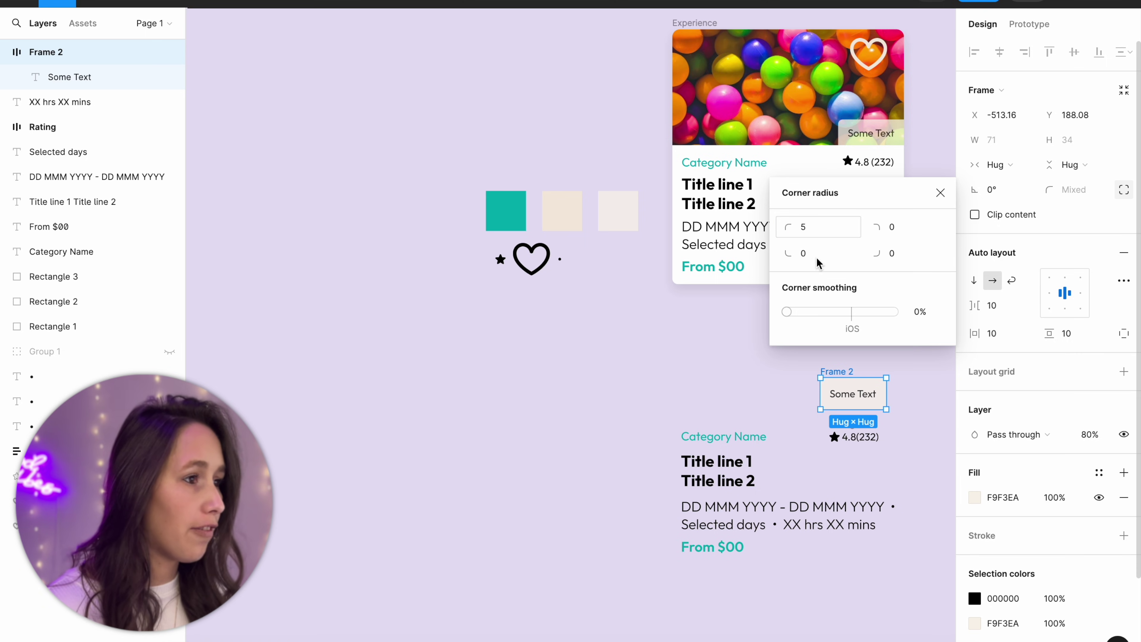
pyautogui.click(746, 363)
# Rename the auto layout frame around "Some Text" as "Banner".
pyautogui.doubleClick(839, 371)
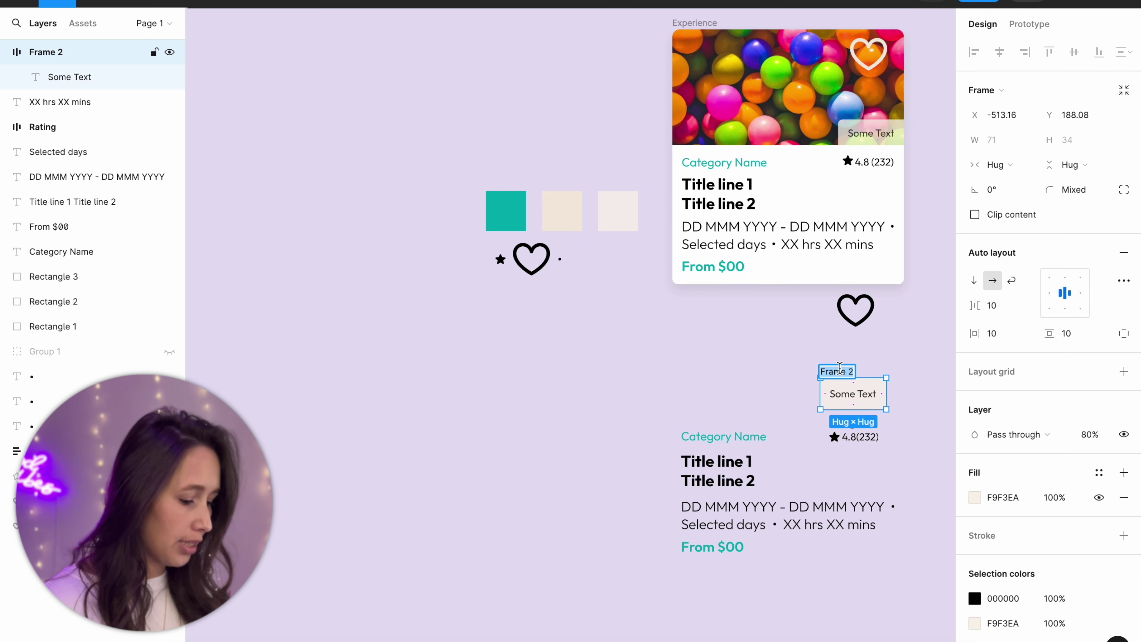
pyautogui.write('Banner')
pyautogui.click(768, 353)
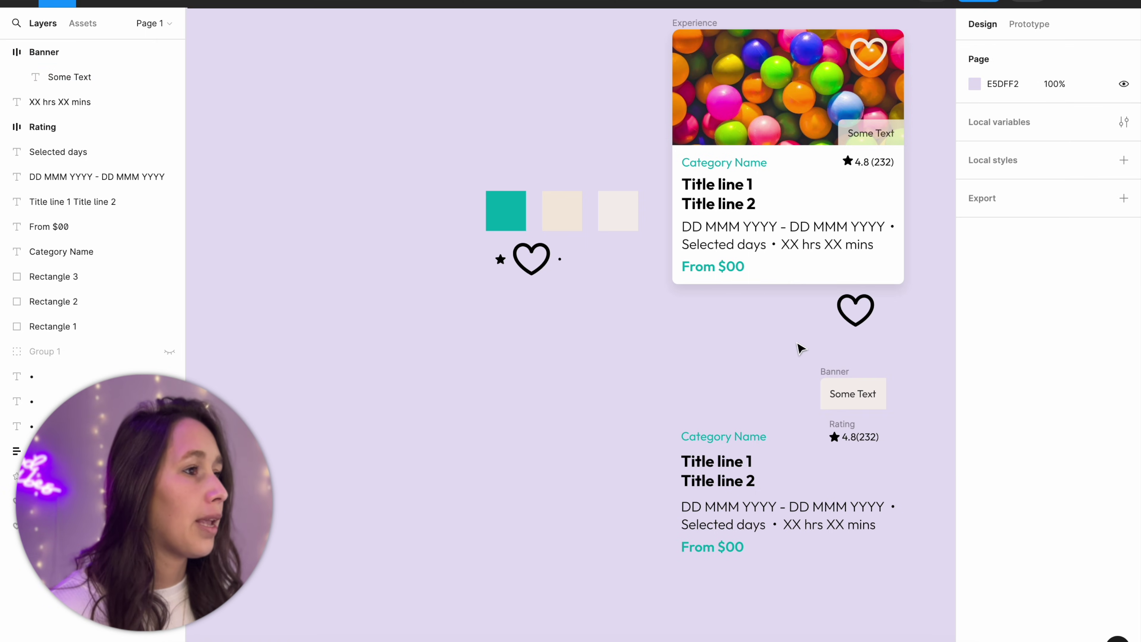
# Recolour the heart beneath the finished card with the colour sampled from the middle beige swatch.
pyautogui.click(854, 326)
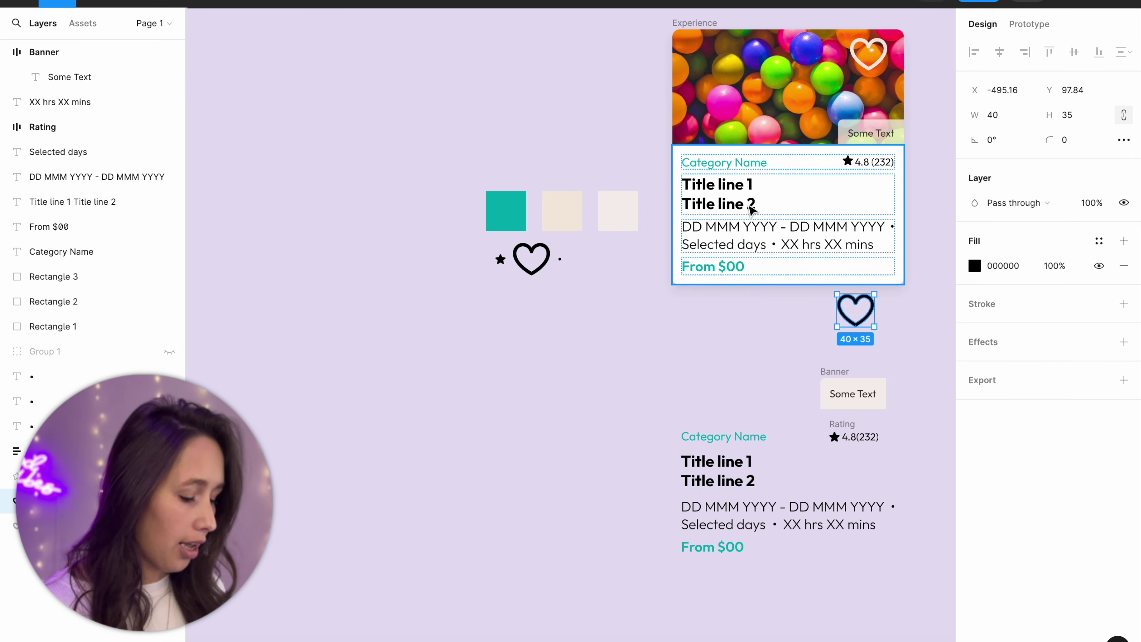
pyautogui.press('i')
pyautogui.click(564, 212)
pyautogui.click(604, 315)
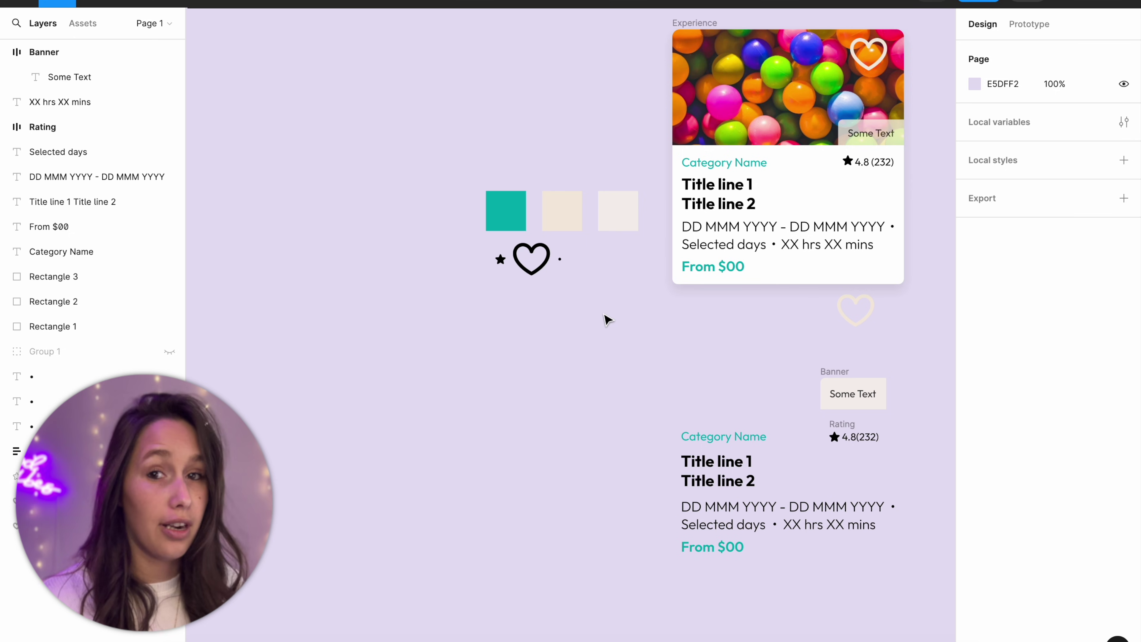
# Draw a frame about 236 × 129 around the beige heart and the Banner, and send it to the back.
pyautogui.press('f')
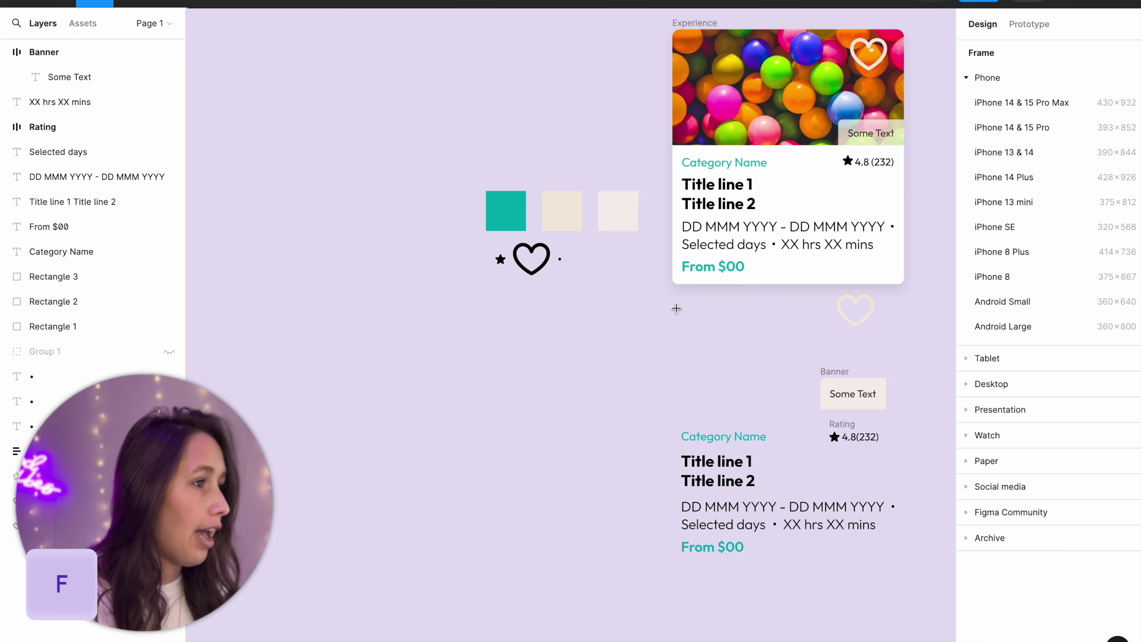
pyautogui.moveTo(672, 295); pyautogui.dragTo(891, 414)
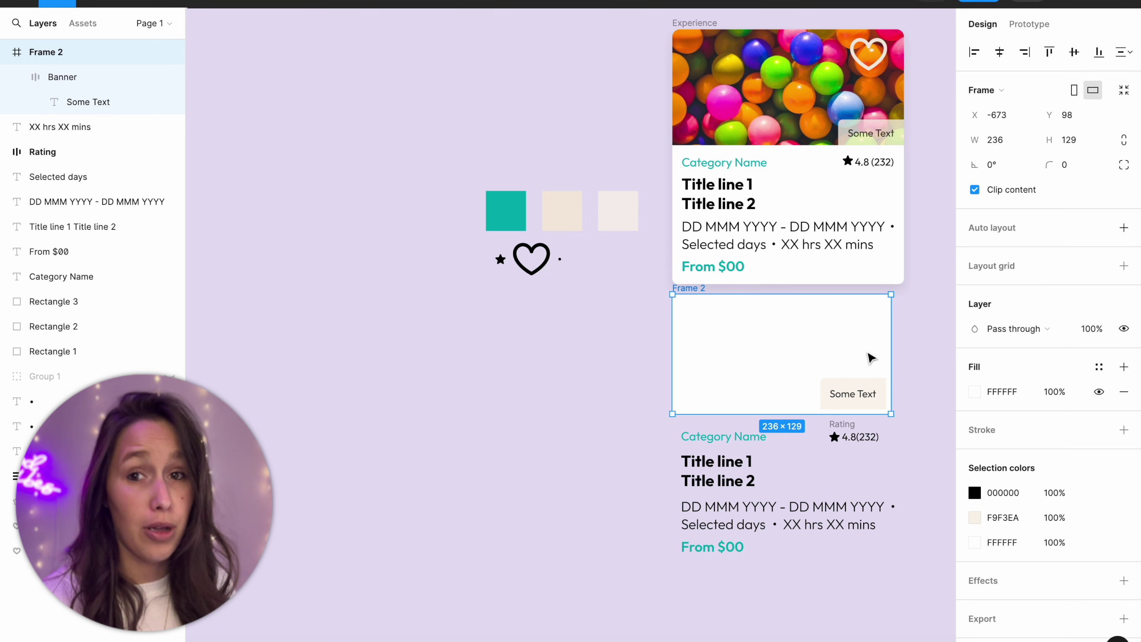
pyautogui.press('[')
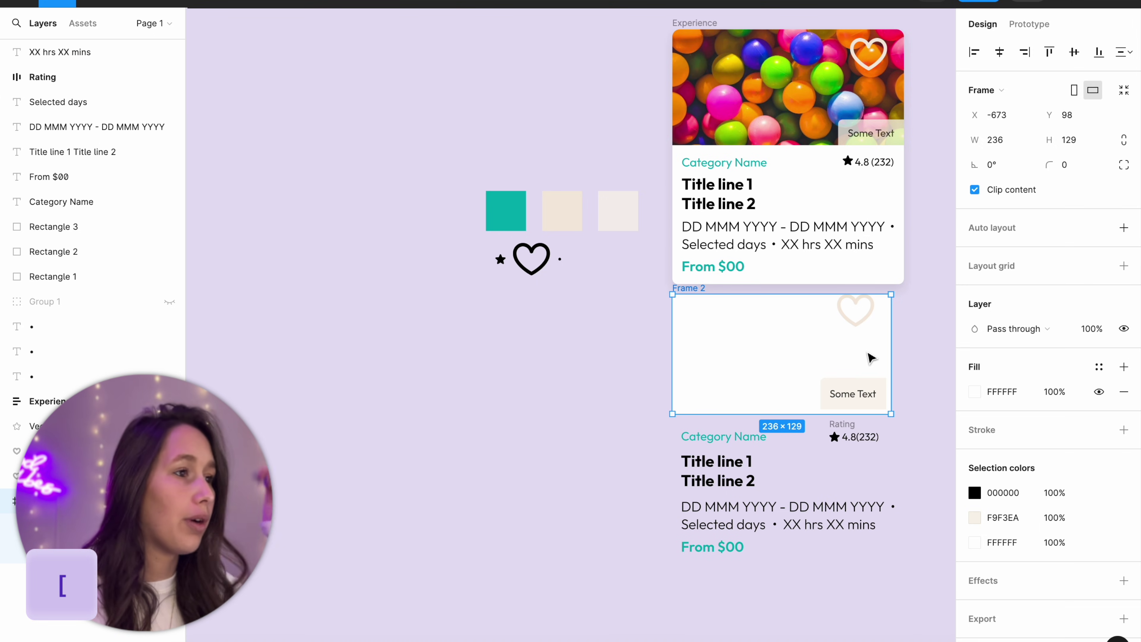
# Rename the new white frame behind the heart and Banner as "Image frame".
pyautogui.click(869, 320)
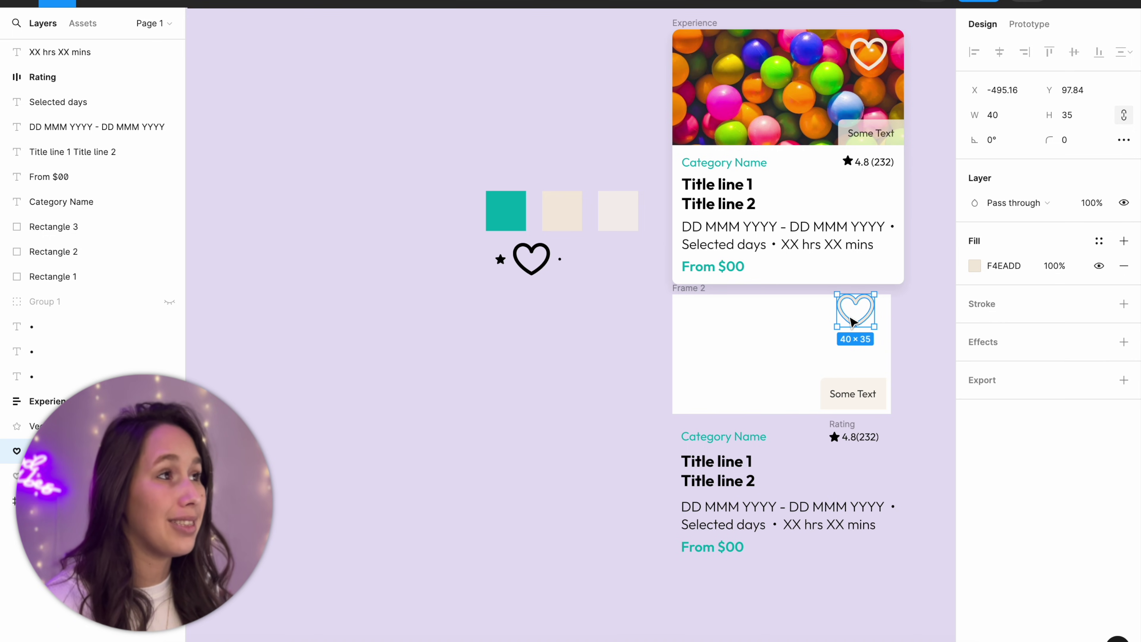
pyautogui.click(701, 306)
pyautogui.click(693, 289)
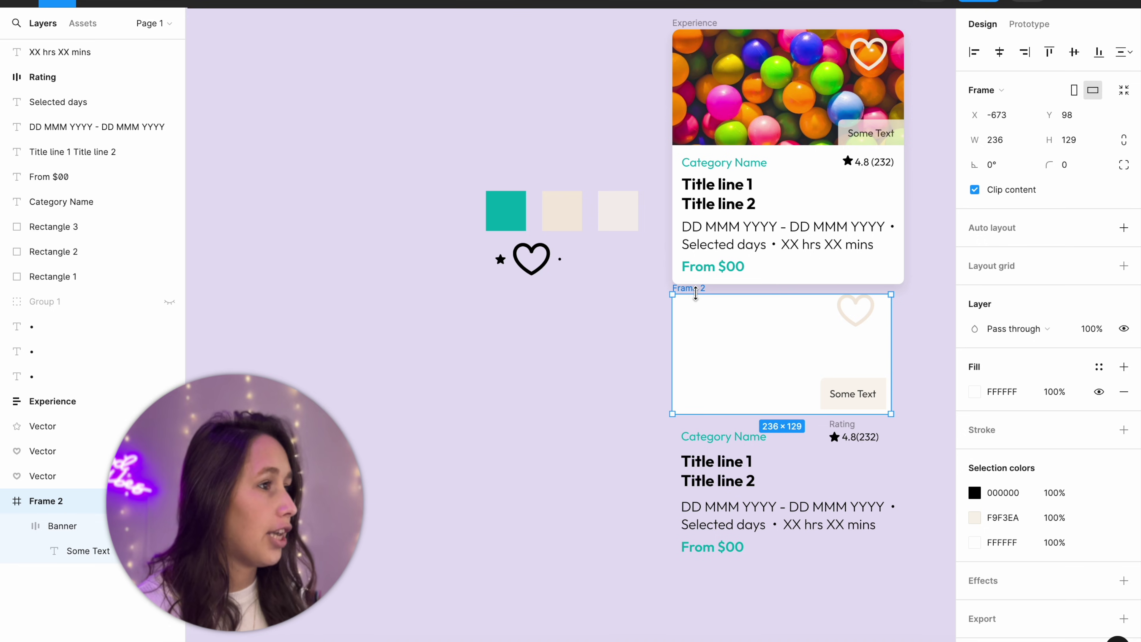
pyautogui.doubleClick(694, 290)
pyautogui.write('Image ')
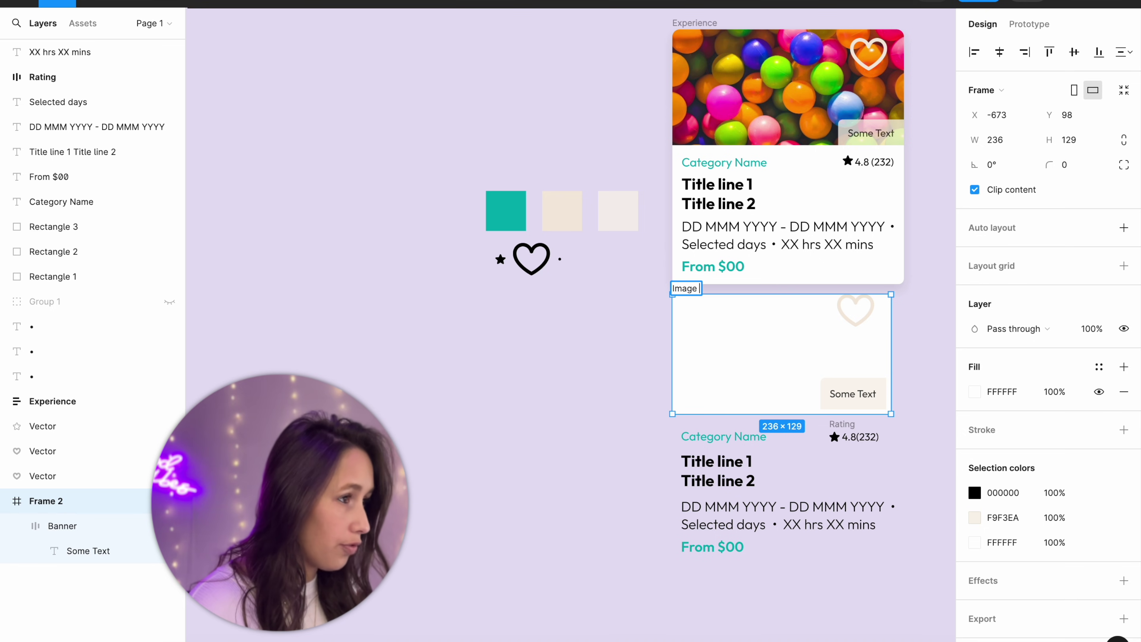
pyautogui.write('frame')
pyautogui.press('Return')
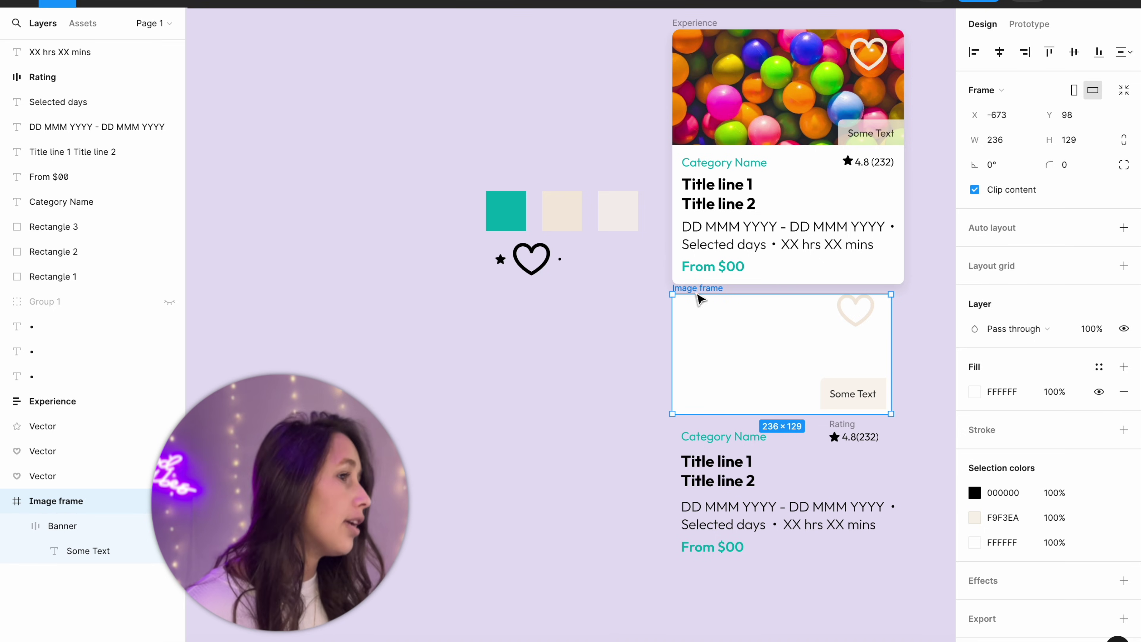
# Move the beige heart's layer inside the Image frame, alongside the Banner.
pyautogui.hscroll(1, 879, 326)
pyautogui.click(858, 323)
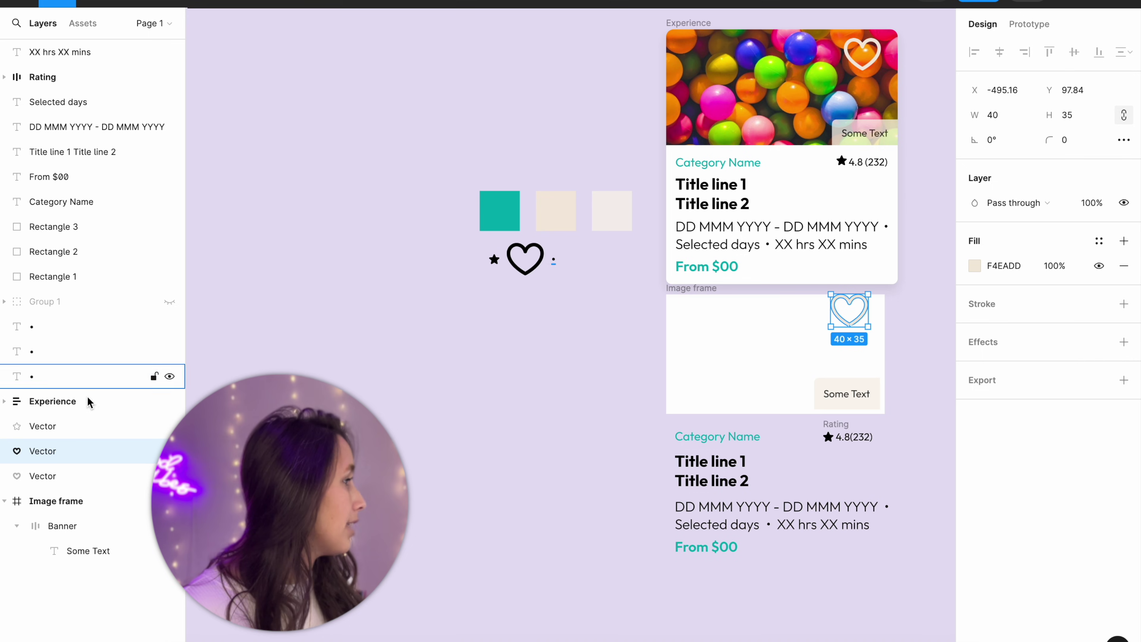
pyautogui.moveTo(52, 455); pyautogui.dragTo(16, 544)
pyautogui.click(17, 526)
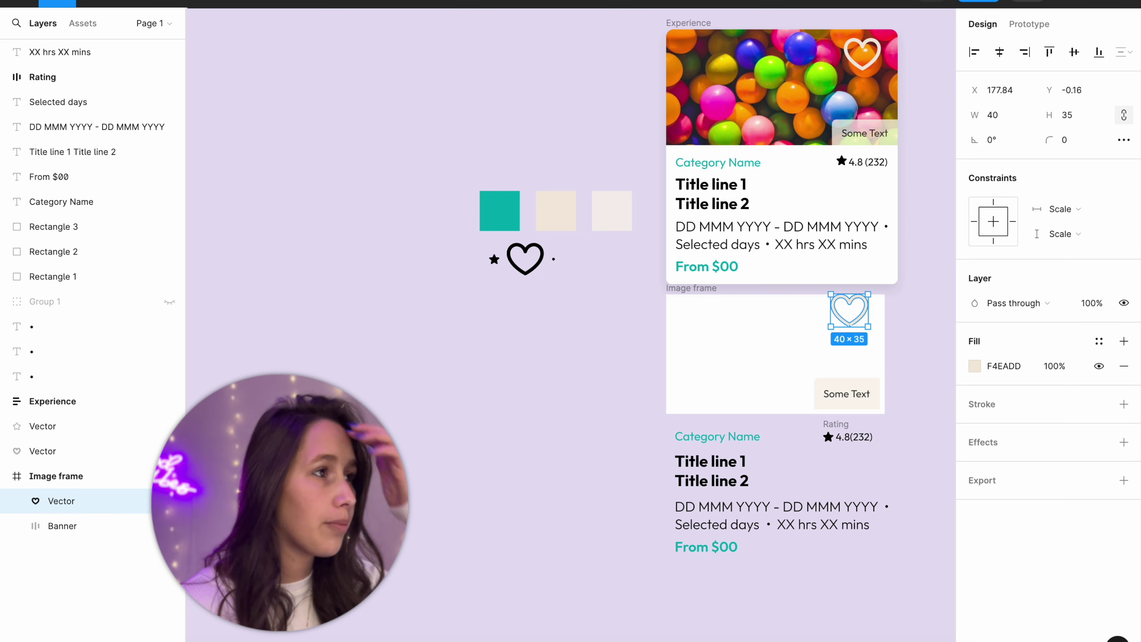
# Test the heart's resizing behaviour by narrowing the Image frame to about 160 and widening it back to 236.
pyautogui.click(691, 289)
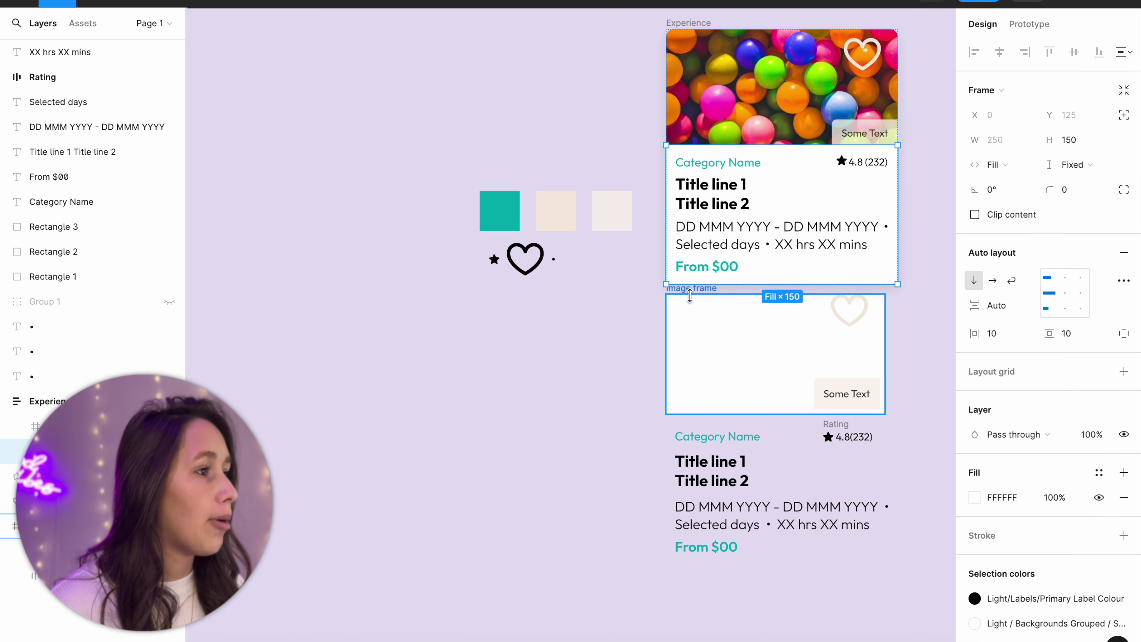
pyautogui.moveTo(885, 343); pyautogui.dragTo(812, 352)
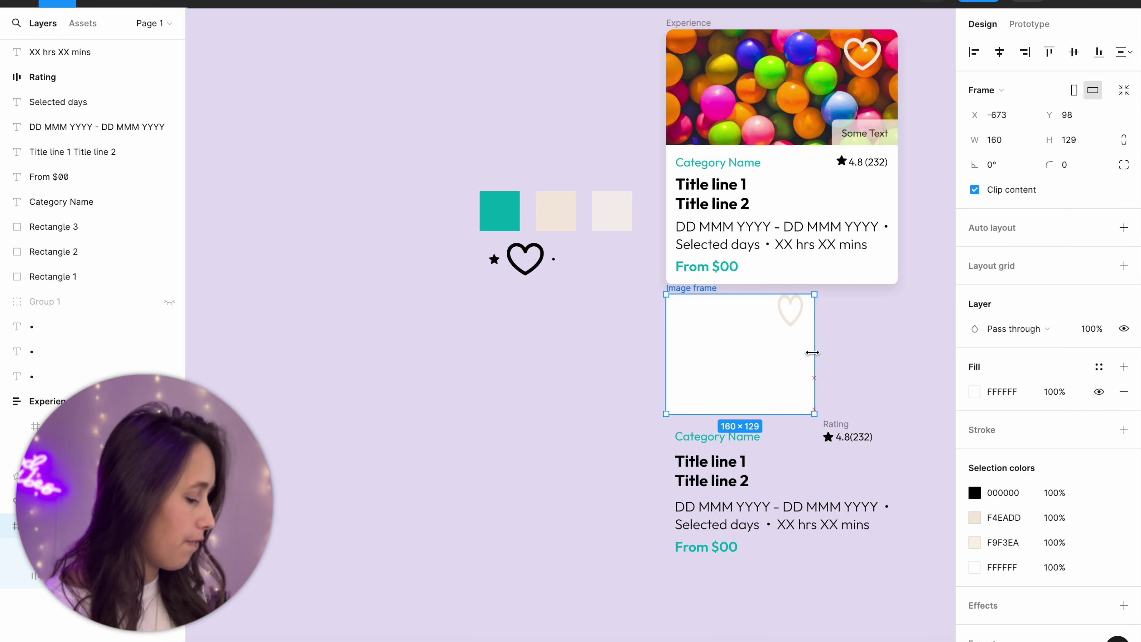
pyautogui.moveTo(812, 352); pyautogui.dragTo(883, 342)
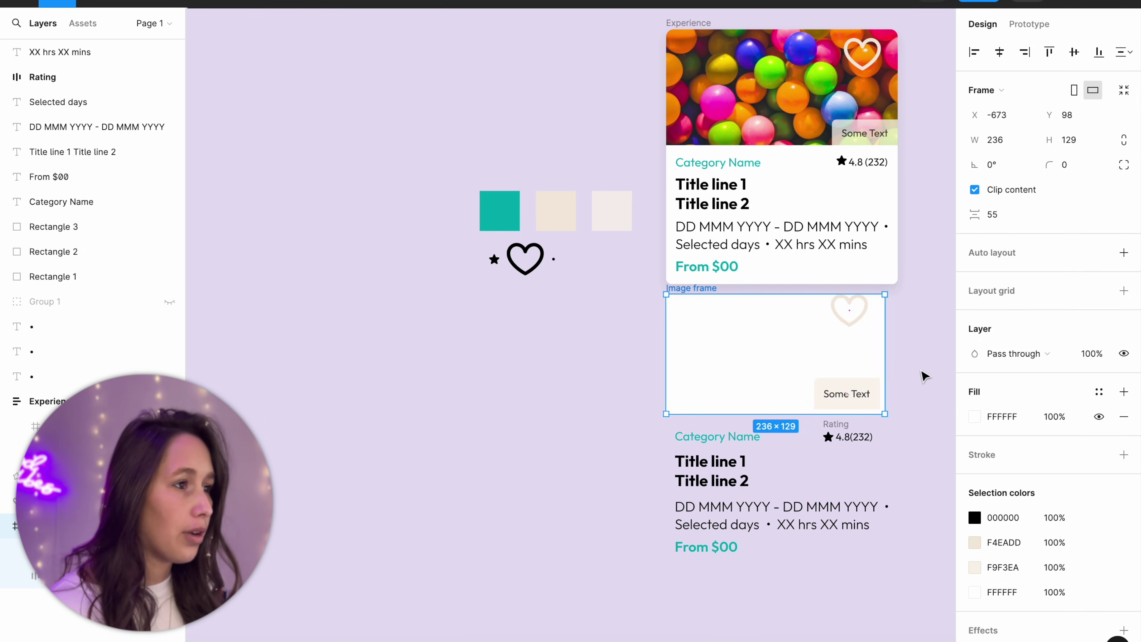
# Set the beige heart's constraints within the Image frame to Left and Top.
pyautogui.click(855, 323)
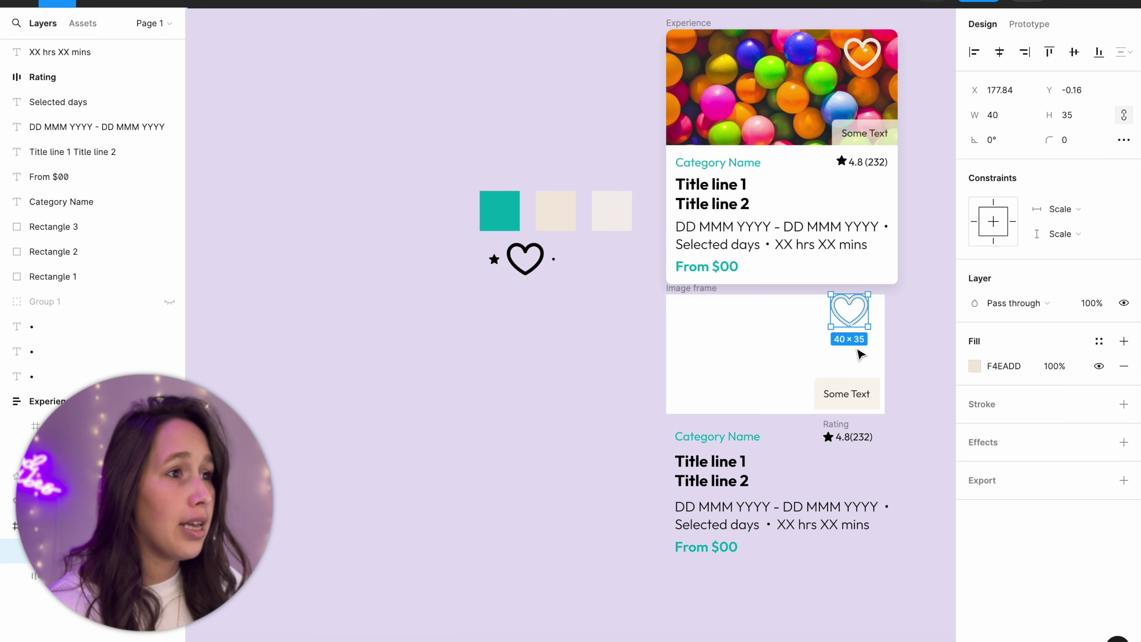
pyautogui.click(1080, 206)
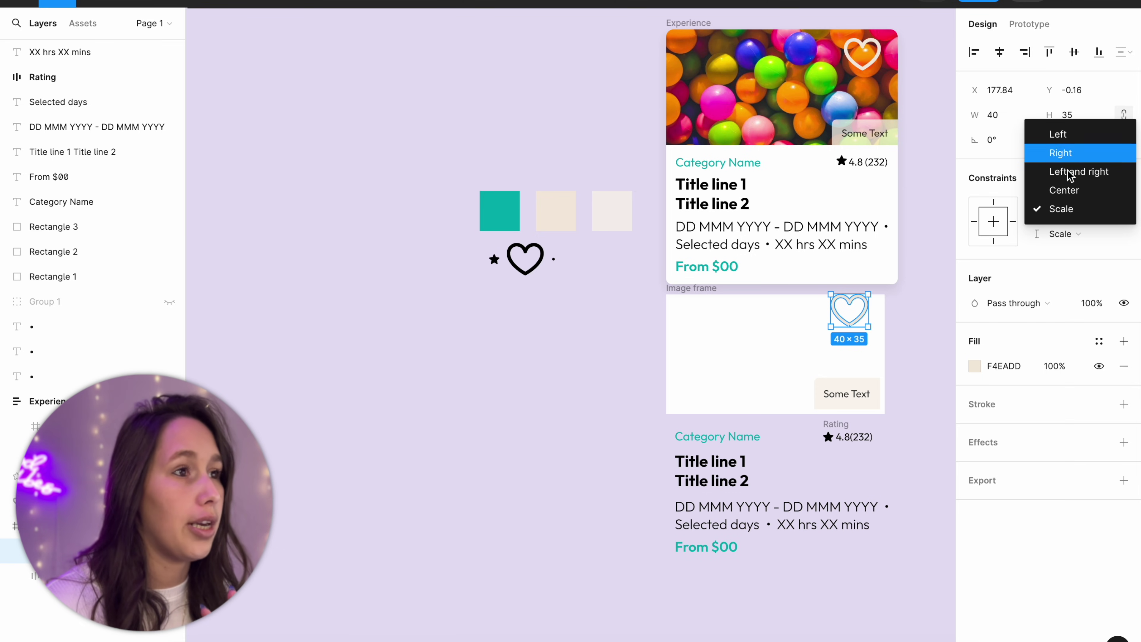
pyautogui.click(1069, 133)
pyautogui.click(1061, 234)
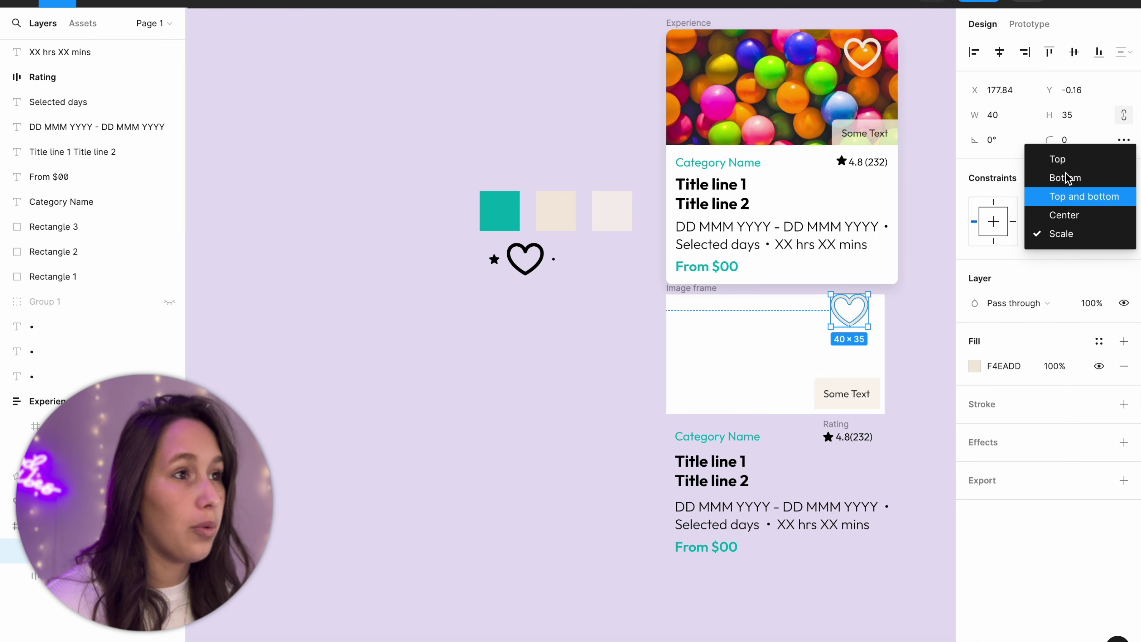
pyautogui.click(1067, 160)
# Widen the Image frame to 250 so that it matches the width of the finished card.
pyautogui.click(710, 289)
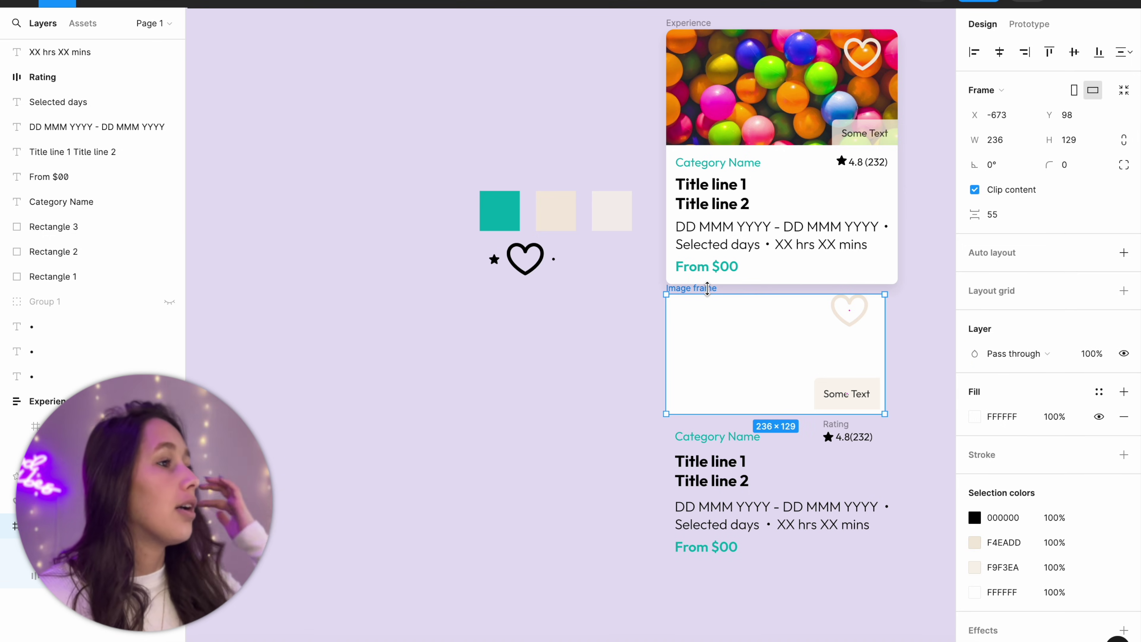
pyautogui.moveTo(884, 316); pyautogui.dragTo(899, 316)
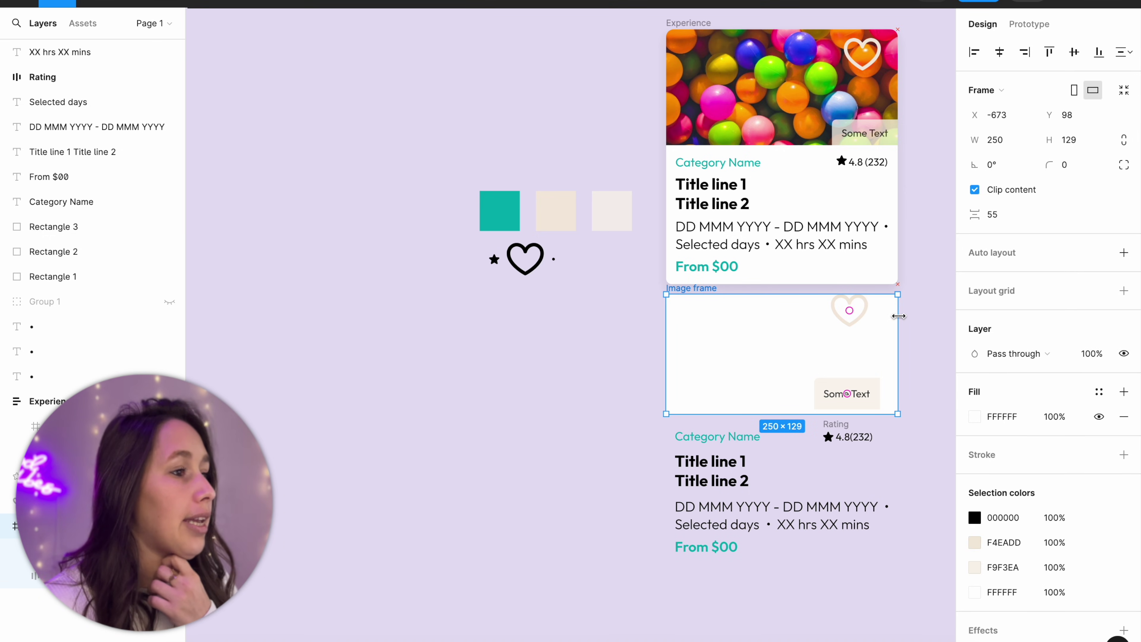
# Align the beige heart to the top and right edges of the Image frame.
pyautogui.click(844, 323)
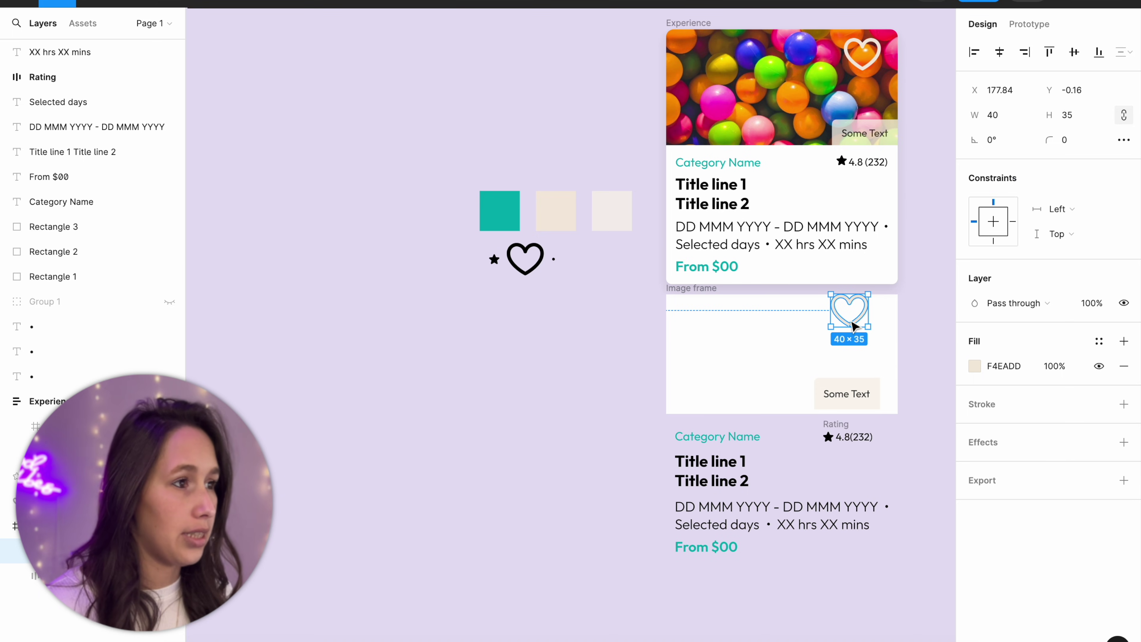
pyautogui.click(871, 332)
pyautogui.click(853, 327)
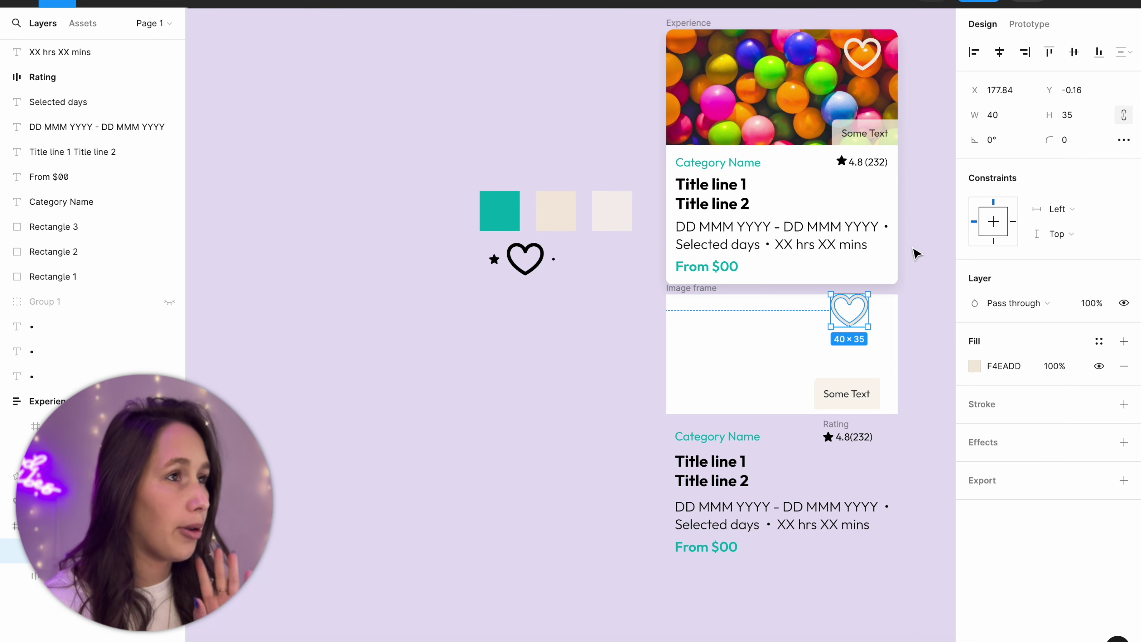
pyautogui.click(1059, 53)
pyautogui.click(1034, 57)
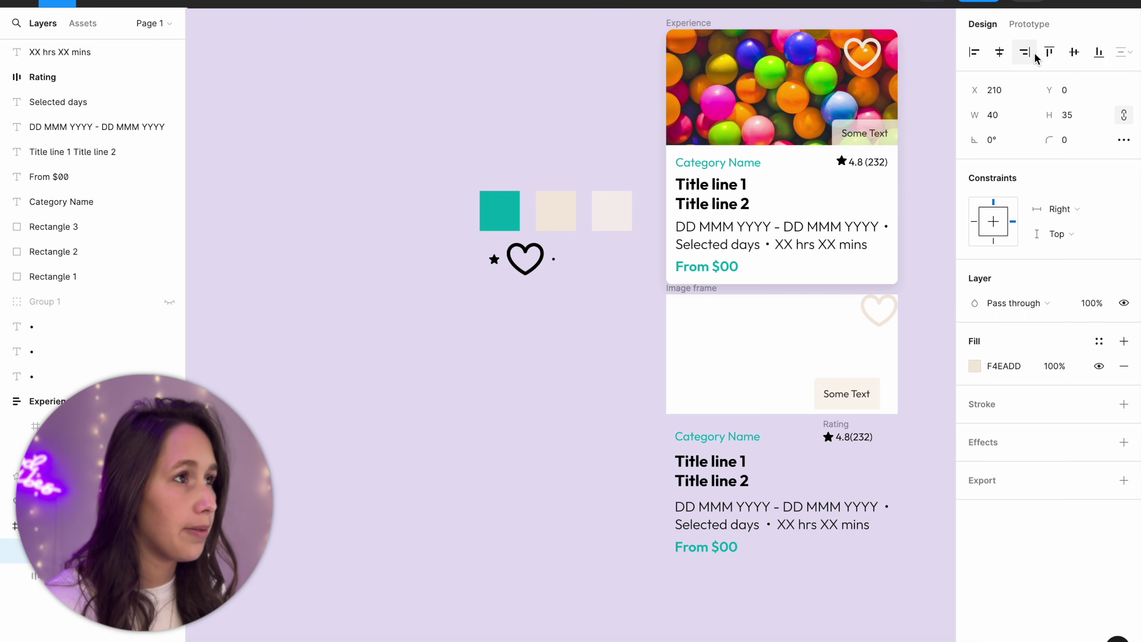
# Set the beige heart's Y position within the Image frame to 10.
pyautogui.click(1084, 96)
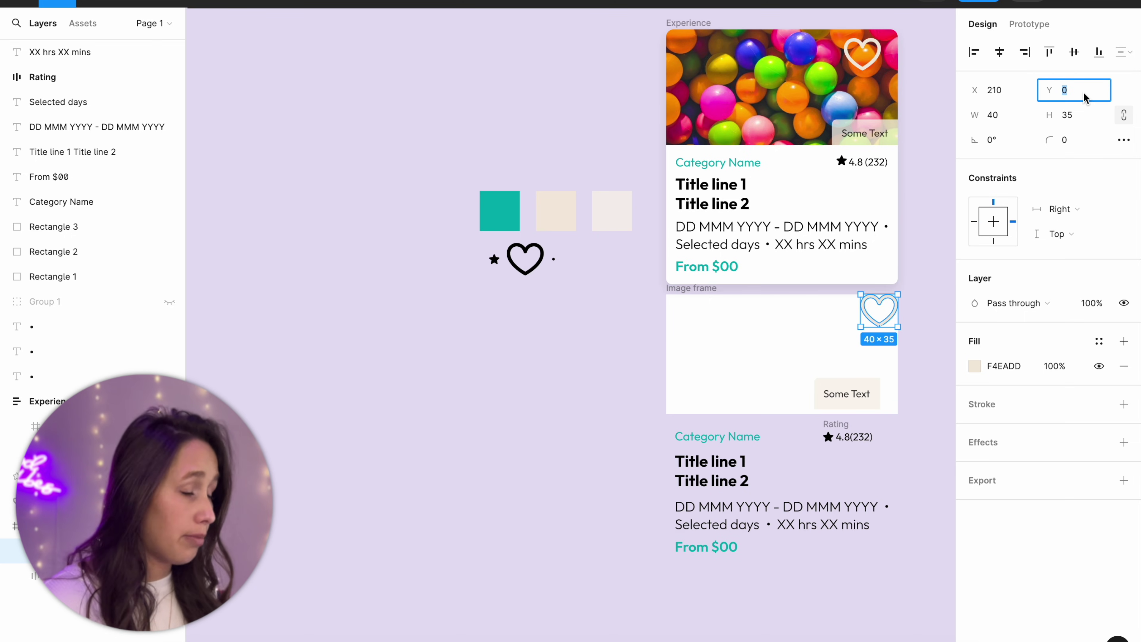
pyautogui.write('10')
pyautogui.press('Return')
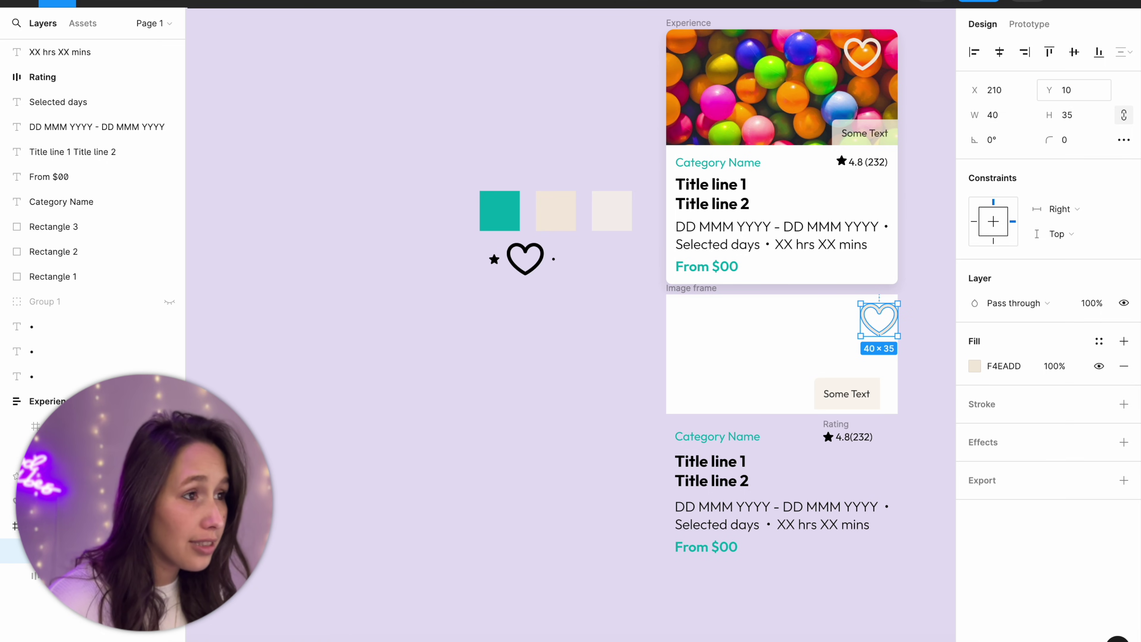
# Shift the beige heart 10 inward from the Image frame's right edge by setting its X position to 200.
pyautogui.click(1018, 96)
pyautogui.write('-10')
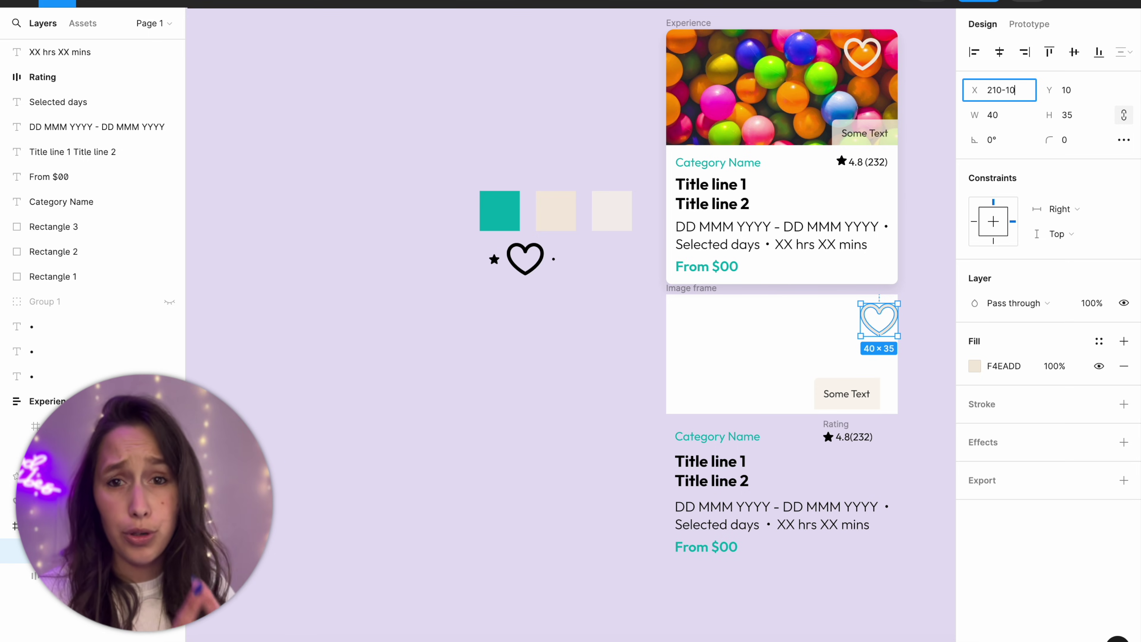
pyautogui.press('Return')
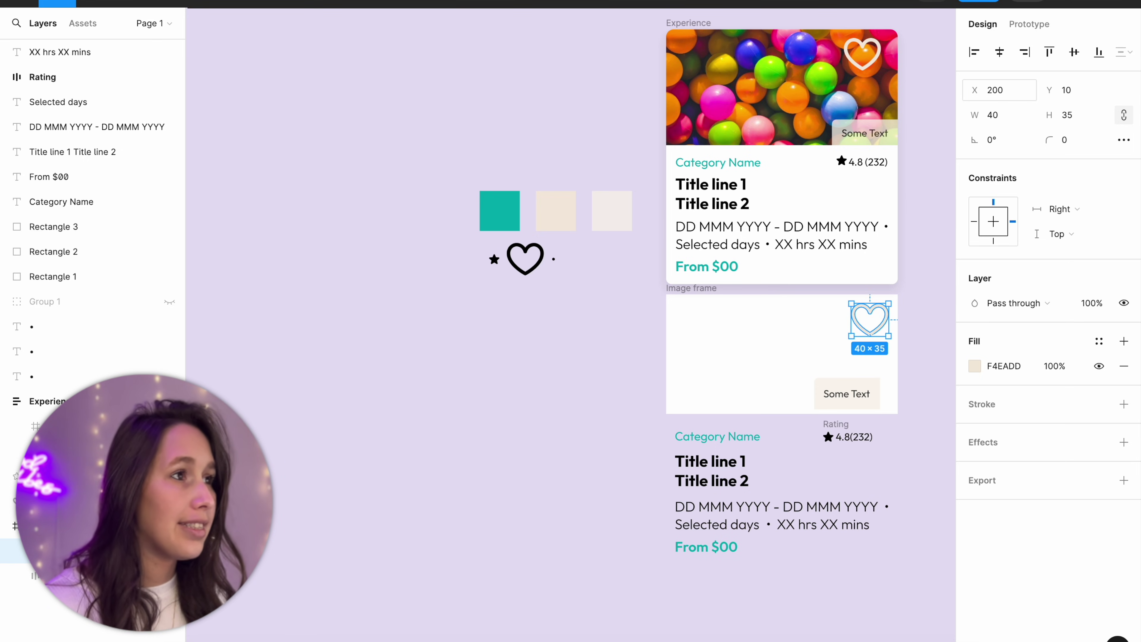
# Align the Some Text label to the bottom and right edges of the Image frame.
pyautogui.click(828, 384)
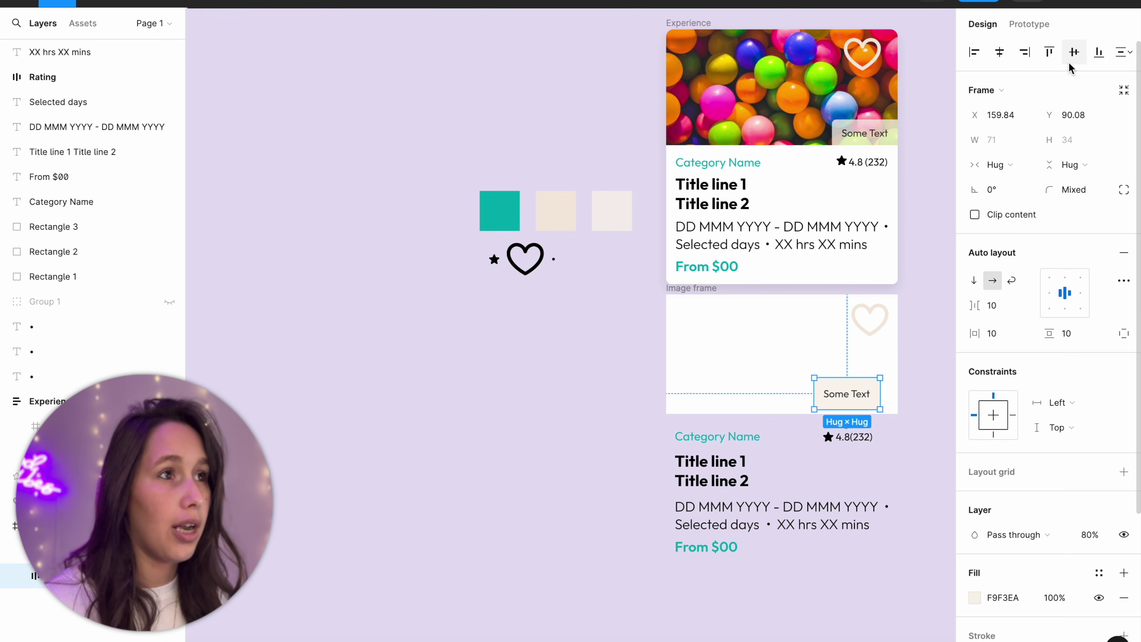
pyautogui.click(1099, 52)
pyautogui.click(1025, 52)
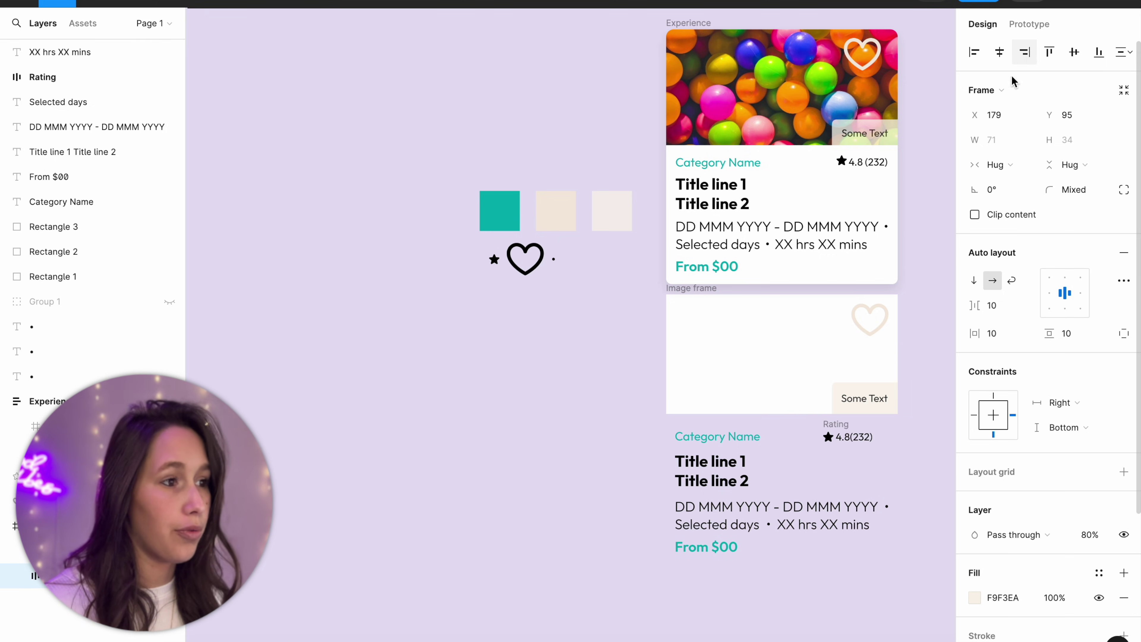
pyautogui.click(936, 282)
# Wrap the date range, Selected days, XX hrs XX mins and the two dots between them in an auto layout frame.
pyautogui.scroll(-1, 676, 449)
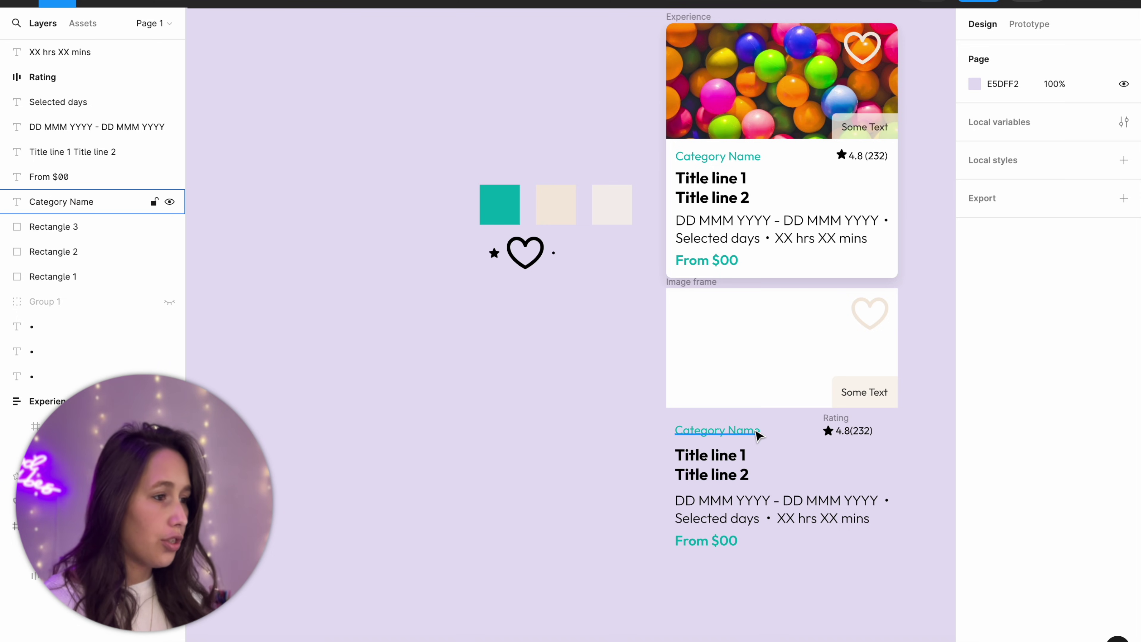
pyautogui.moveTo(650, 414); pyautogui.dragTo(908, 601)
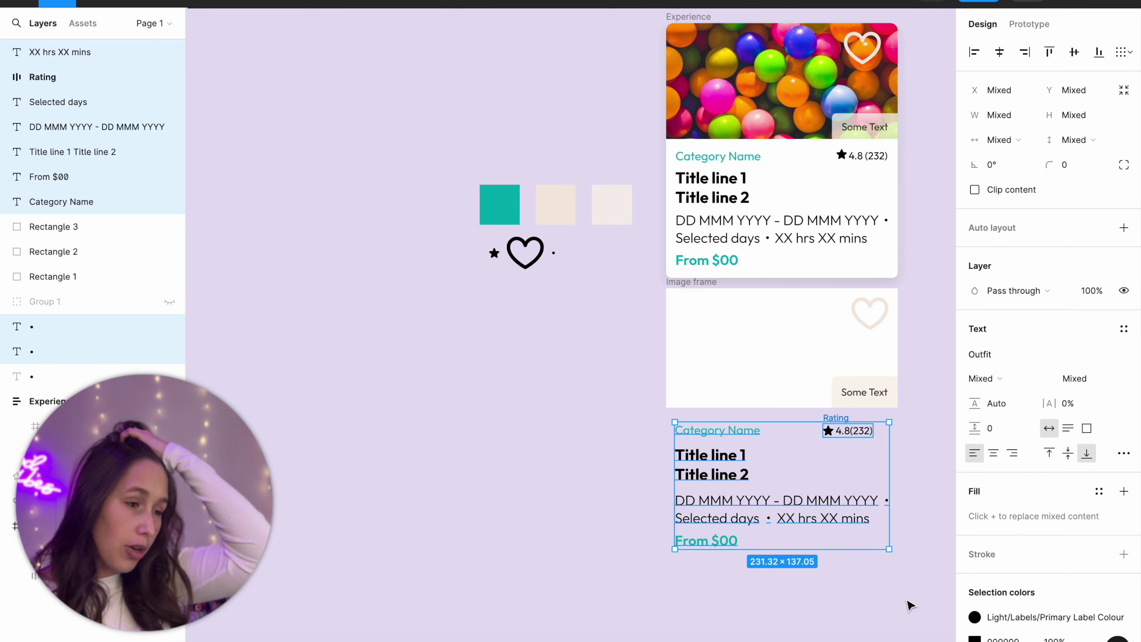
pyautogui.click(908, 605)
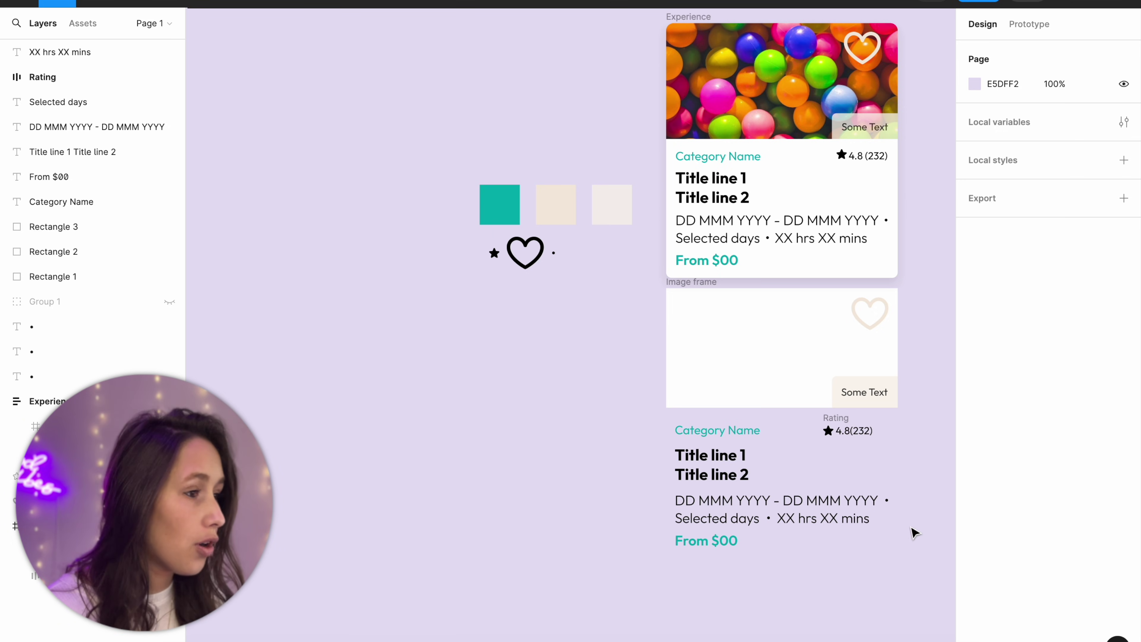
pyautogui.moveTo(911, 526)
pyautogui.mouseDown()
pyautogui.moveTo(637, 496)
pyautogui.moveTo(882, 518)
pyautogui.moveTo(909, 534)
pyautogui.mouseUp()
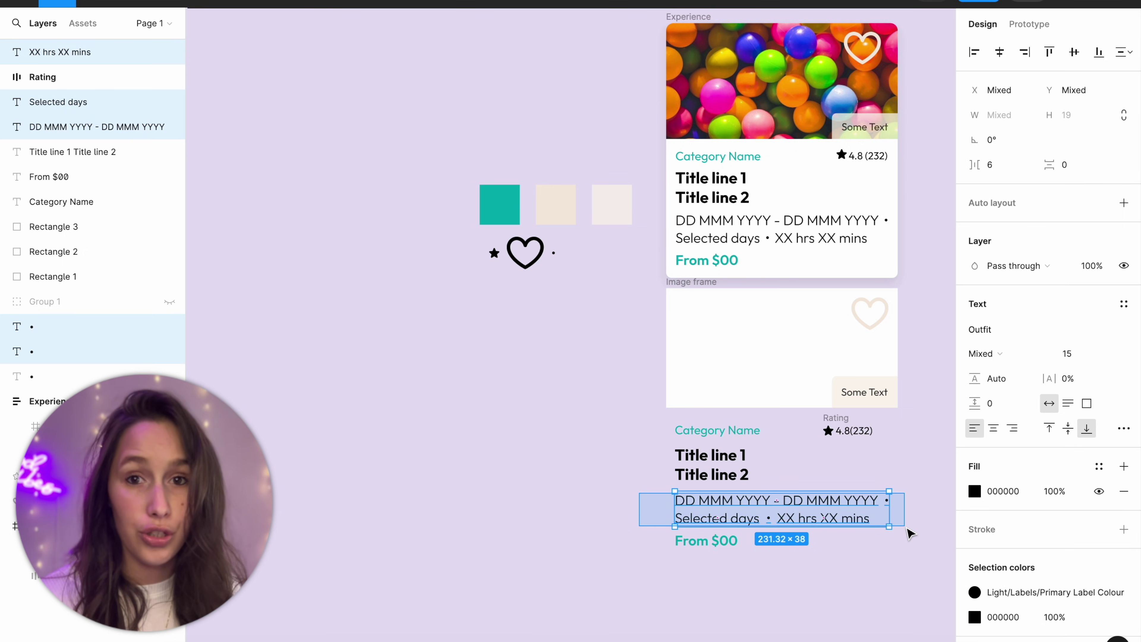
pyautogui.moveTo(908, 533); pyautogui.dragTo(909, 534)
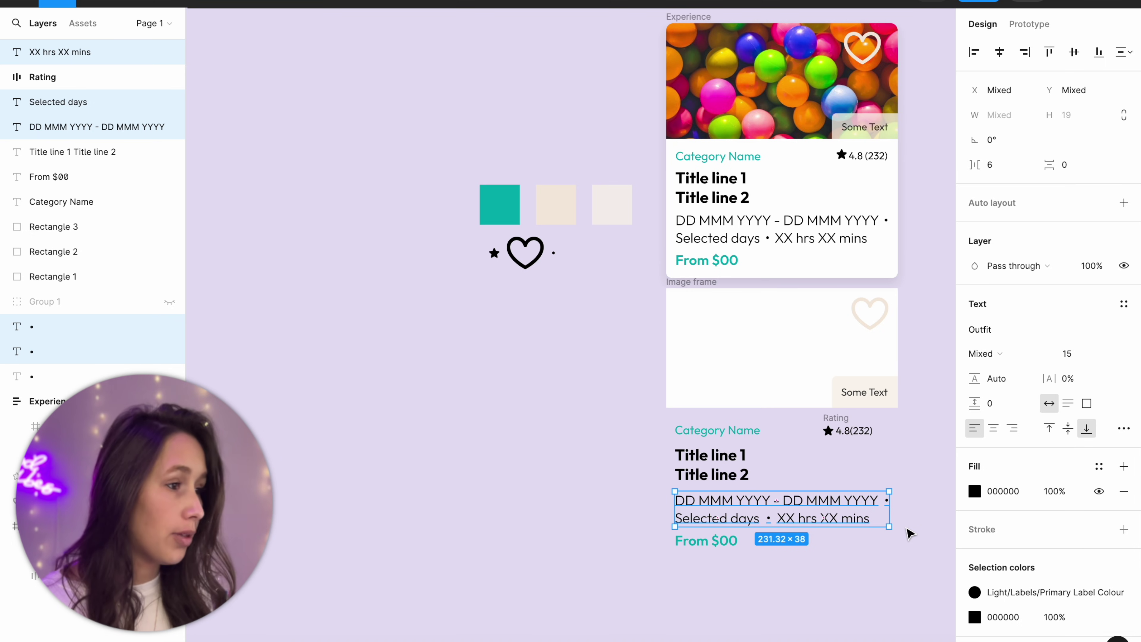
pyautogui.hotkey('shift', 'a')
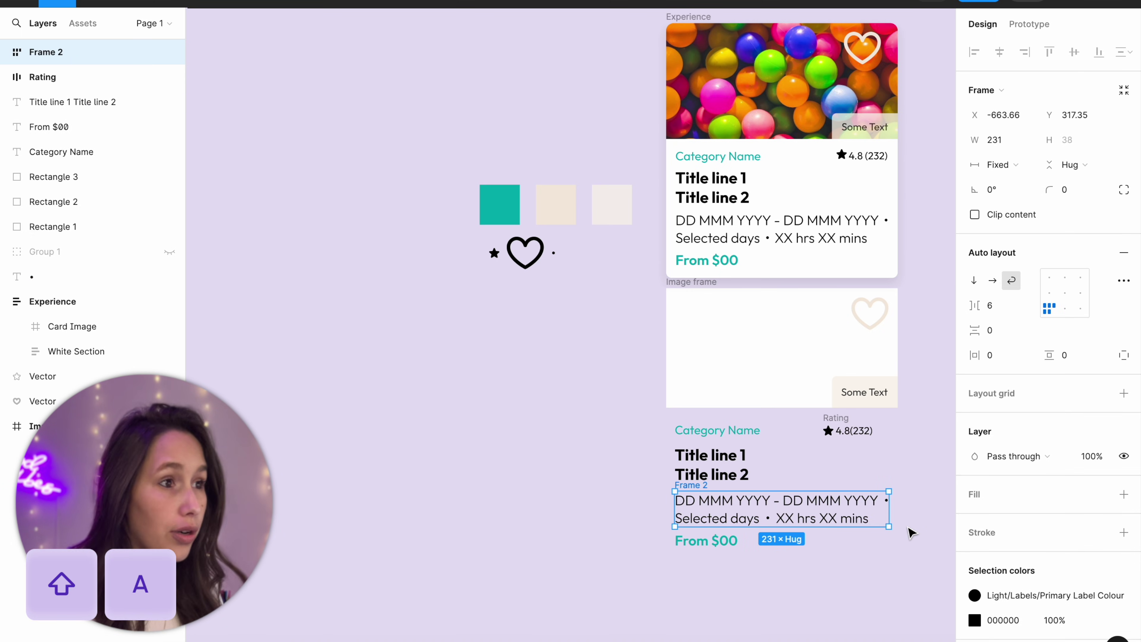
# Set the horizontal gap of the date and duration frame to 5 and align its contents to the top left.
pyautogui.click(1003, 307)
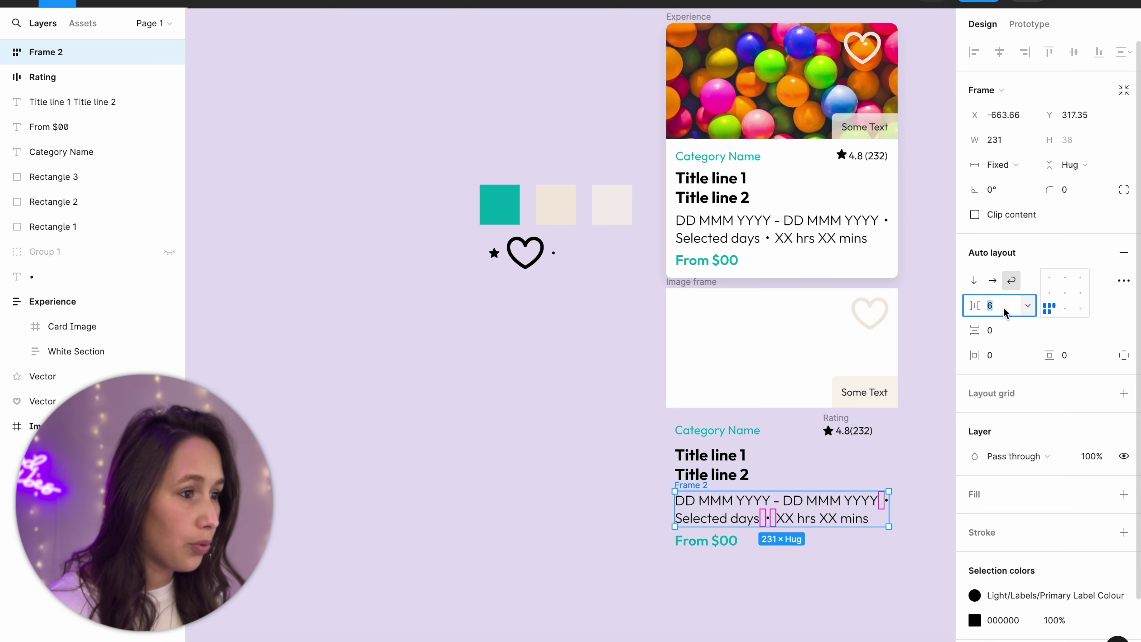
pyautogui.write('5')
pyautogui.press('Return')
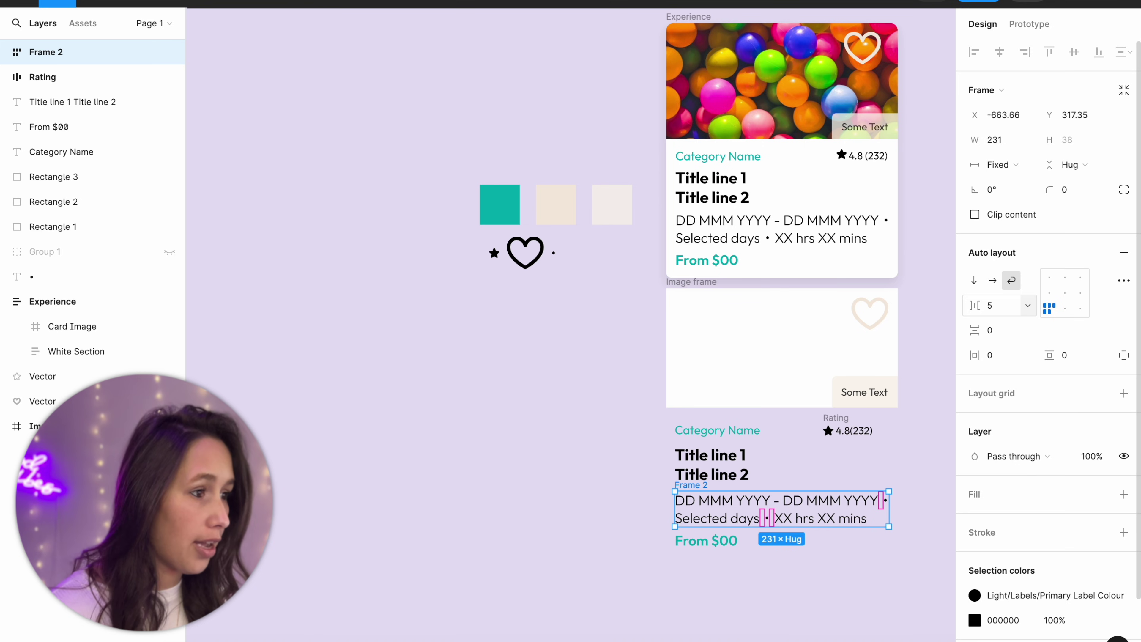
pyautogui.click(1003, 331)
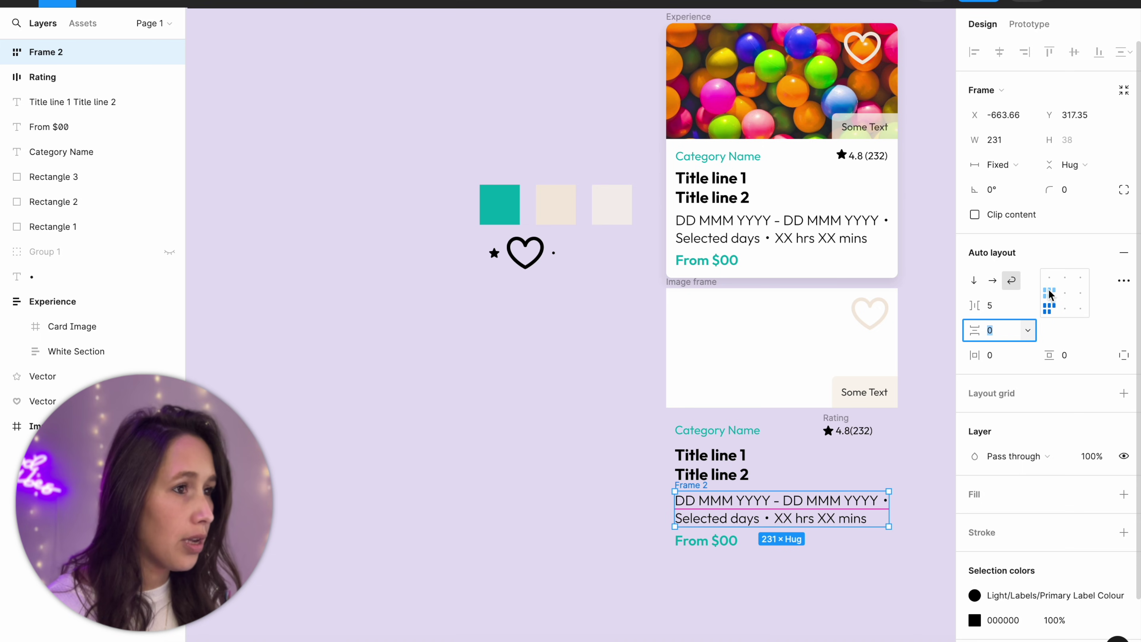
pyautogui.click(1047, 278)
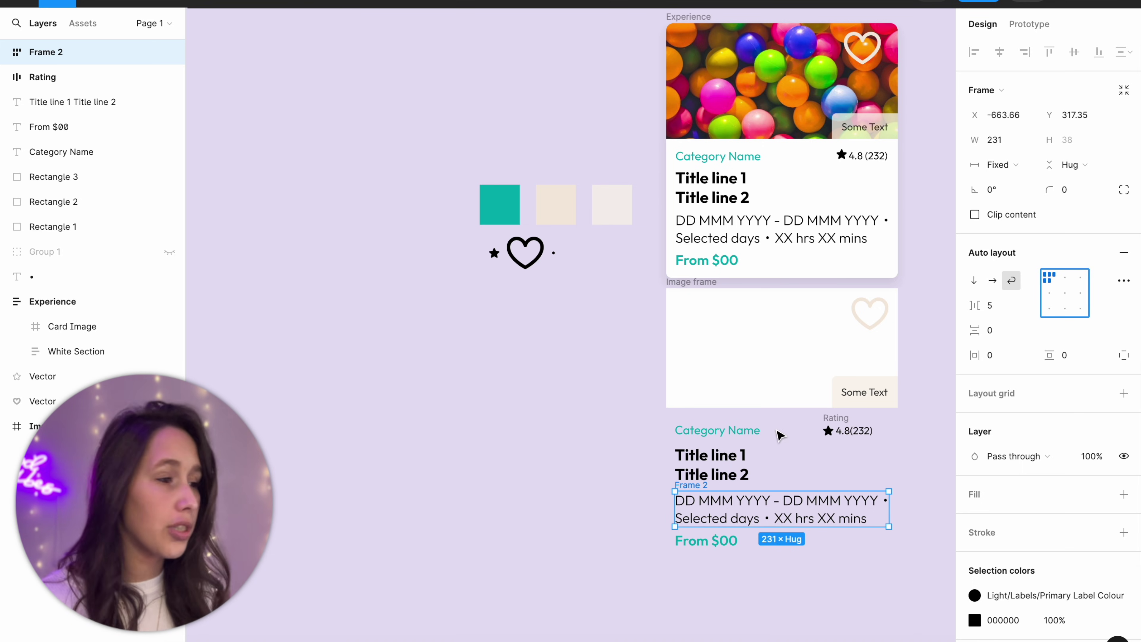
# Rename the frame around the date and duration texts as Date and Duration.
pyautogui.doubleClick(694, 483)
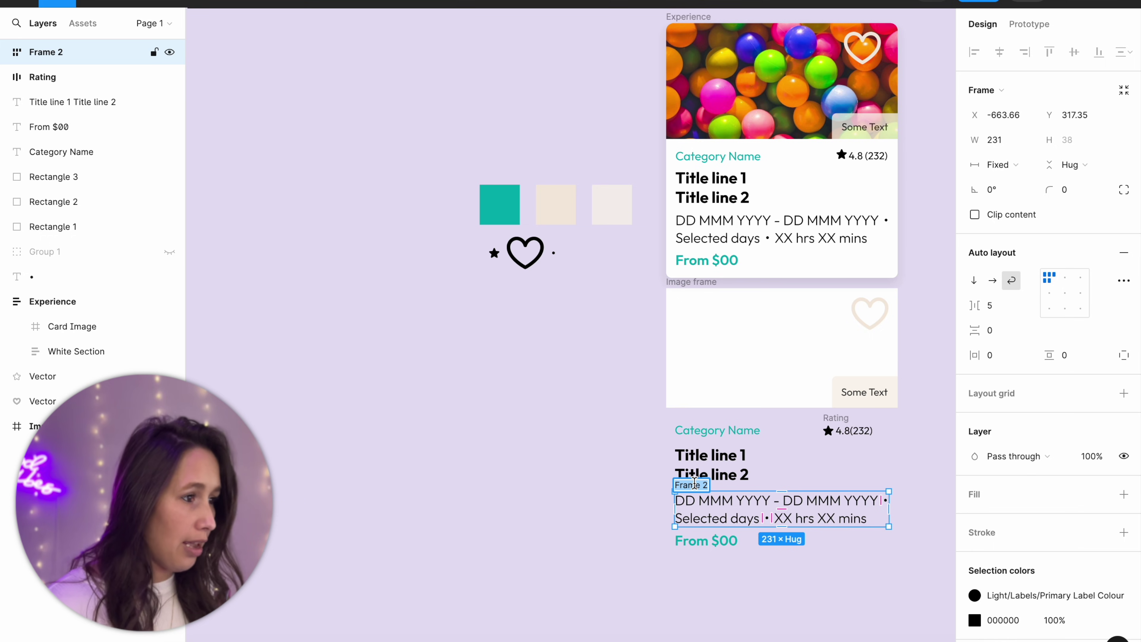
pyautogui.write('Da')
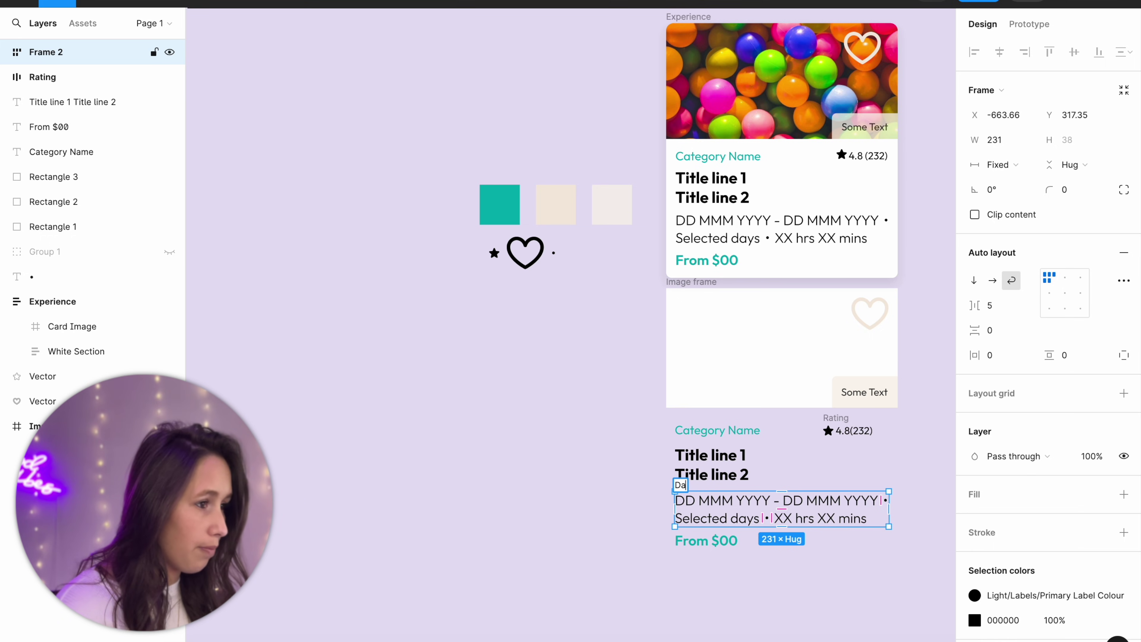
pyautogui.write('te and Duration')
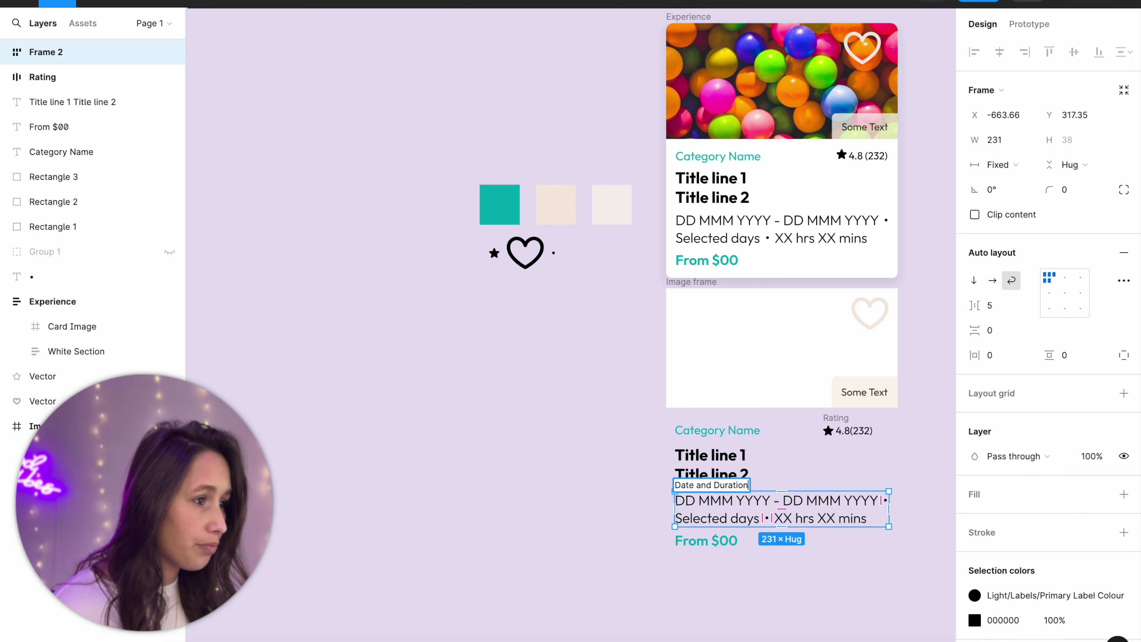
pyautogui.press('Return')
pyautogui.click(544, 503)
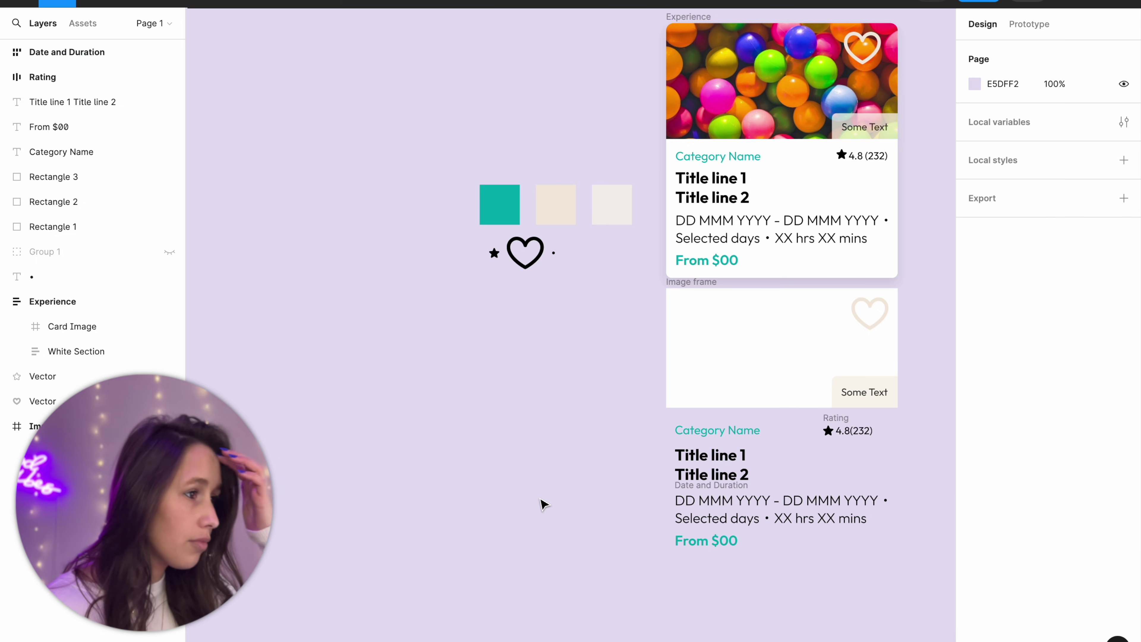
pyautogui.click(719, 469)
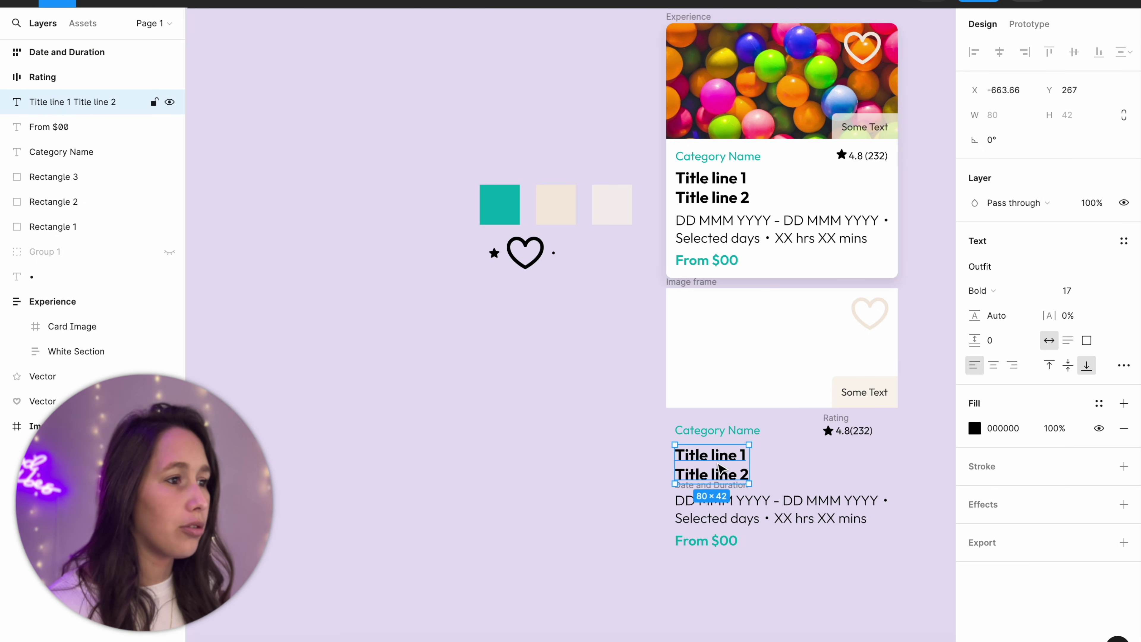
pyautogui.click(716, 544)
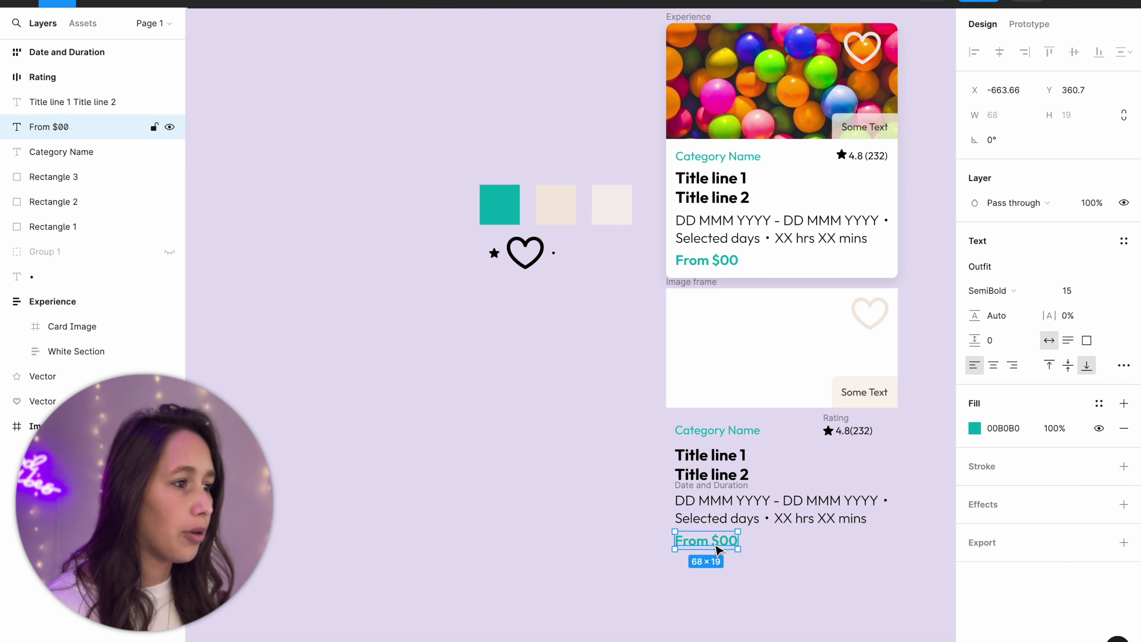
pyautogui.click(728, 434)
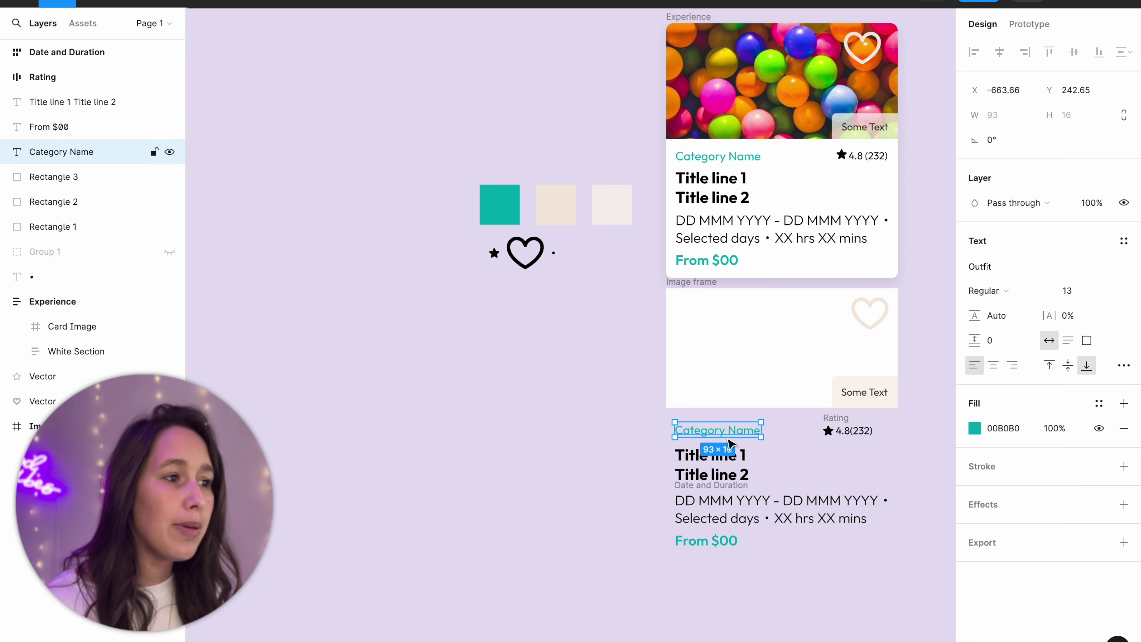
pyautogui.click(844, 426)
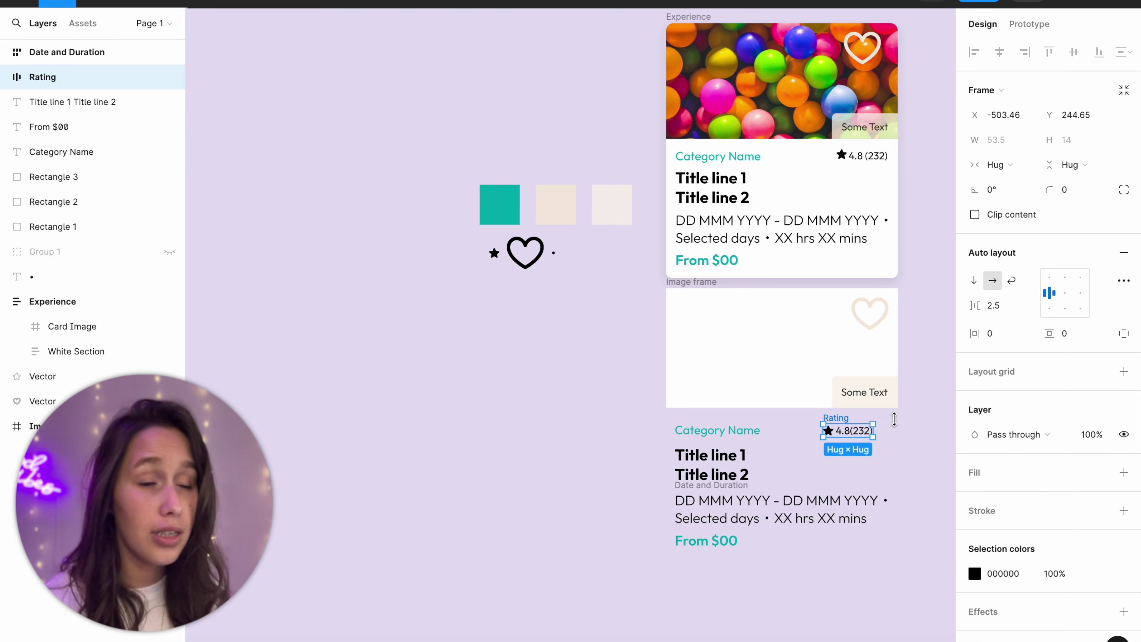
# Wrap the Category Name text and the Rating frame in a left-aligned, vertically centred auto layout frame named Top row.
pyautogui.moveTo(899, 416); pyautogui.dragTo(710, 436)
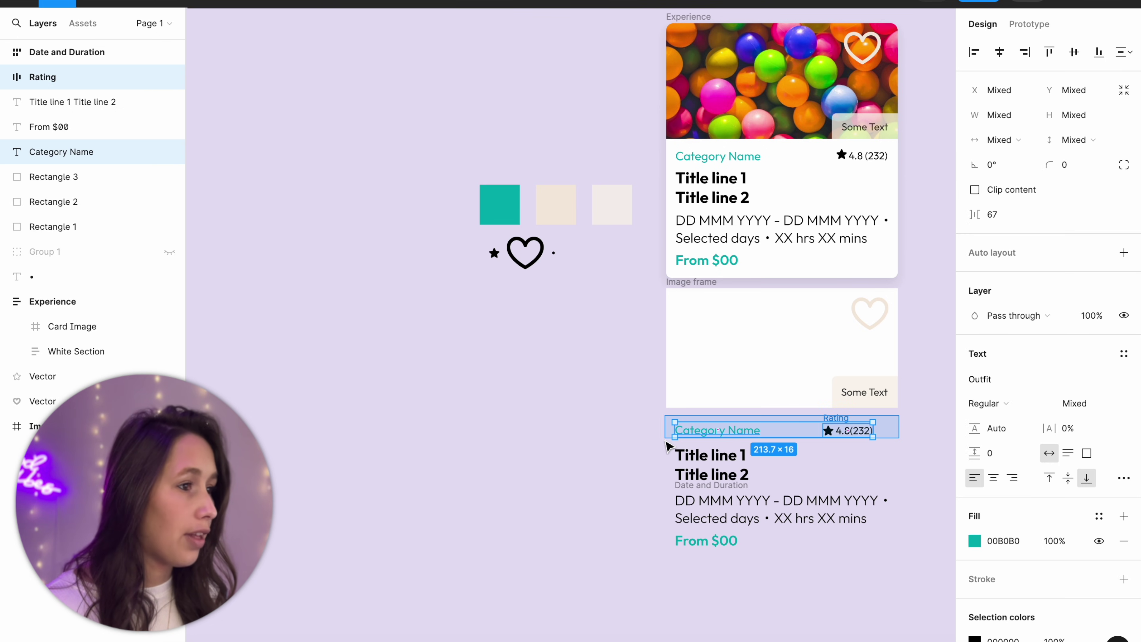
pyautogui.hotkey('shift', 'a')
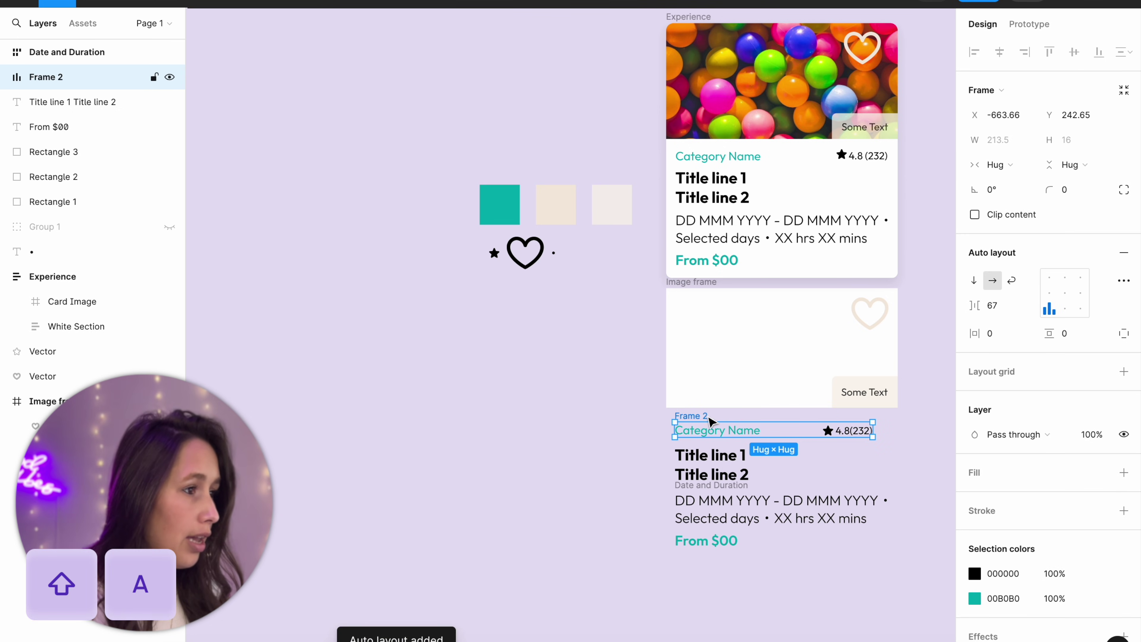
pyautogui.doubleClick(703, 415)
pyautogui.write('Top row')
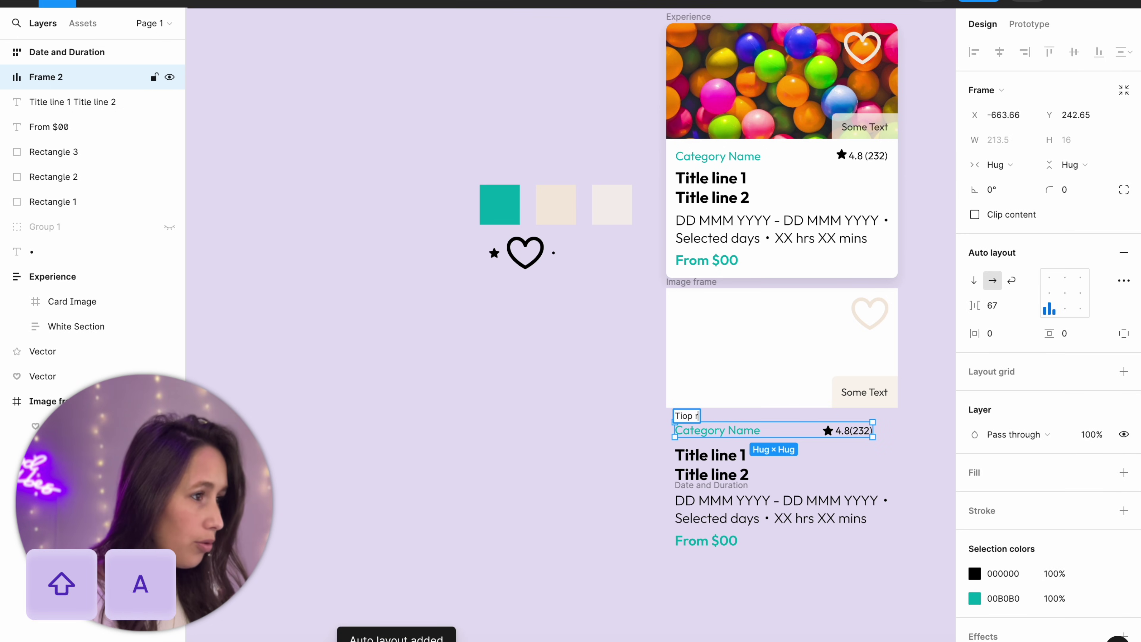
pyautogui.press('Return')
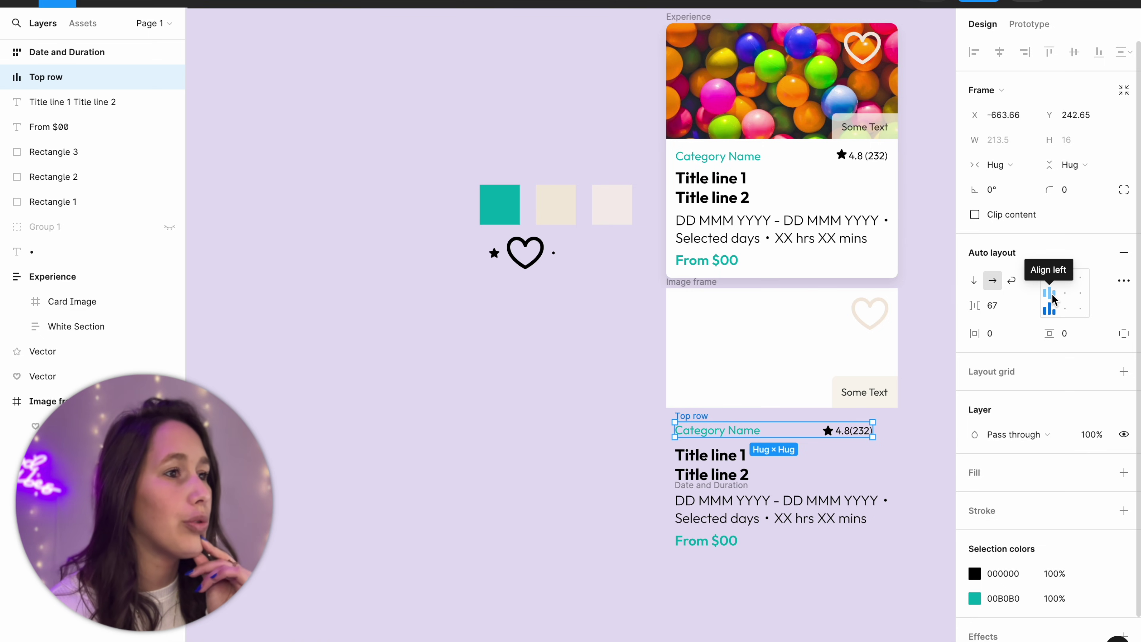
pyautogui.click(1052, 298)
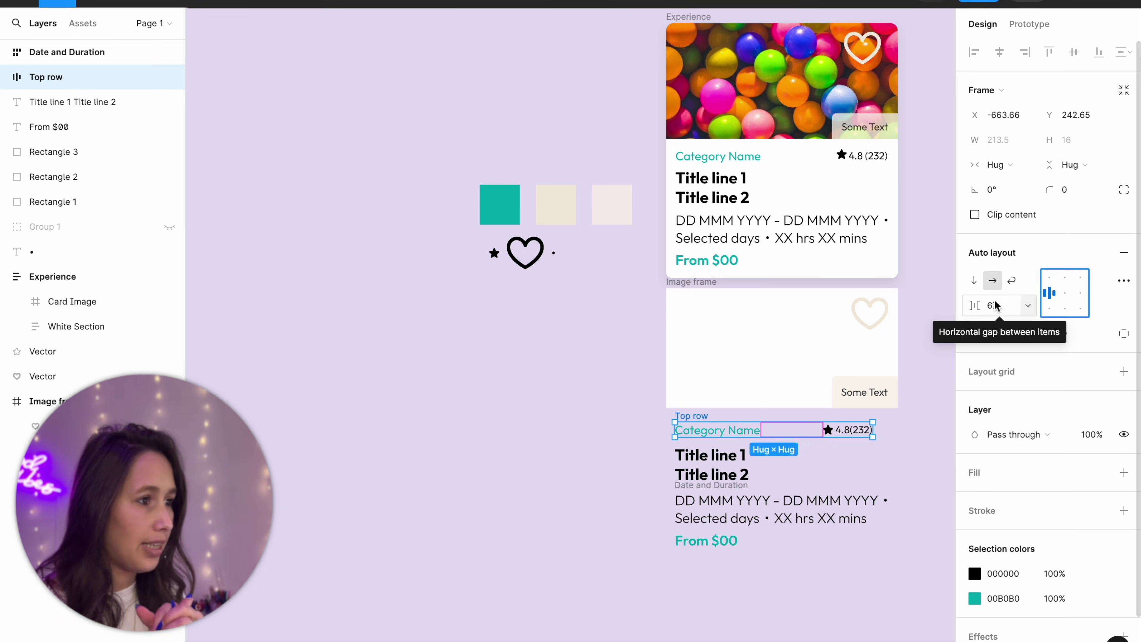
pyautogui.click(670, 416)
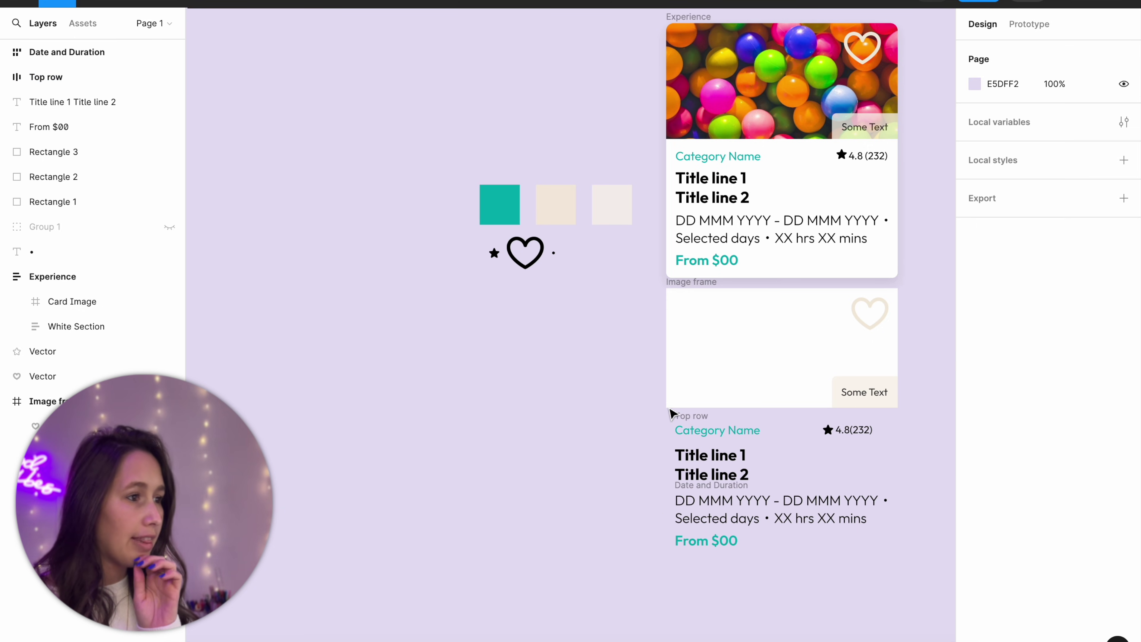
# Wrap the Top row, title lines, Date and Duration and From $00 in a vertical auto layout frame named Content.
pyautogui.moveTo(668, 421); pyautogui.dragTo(900, 580)
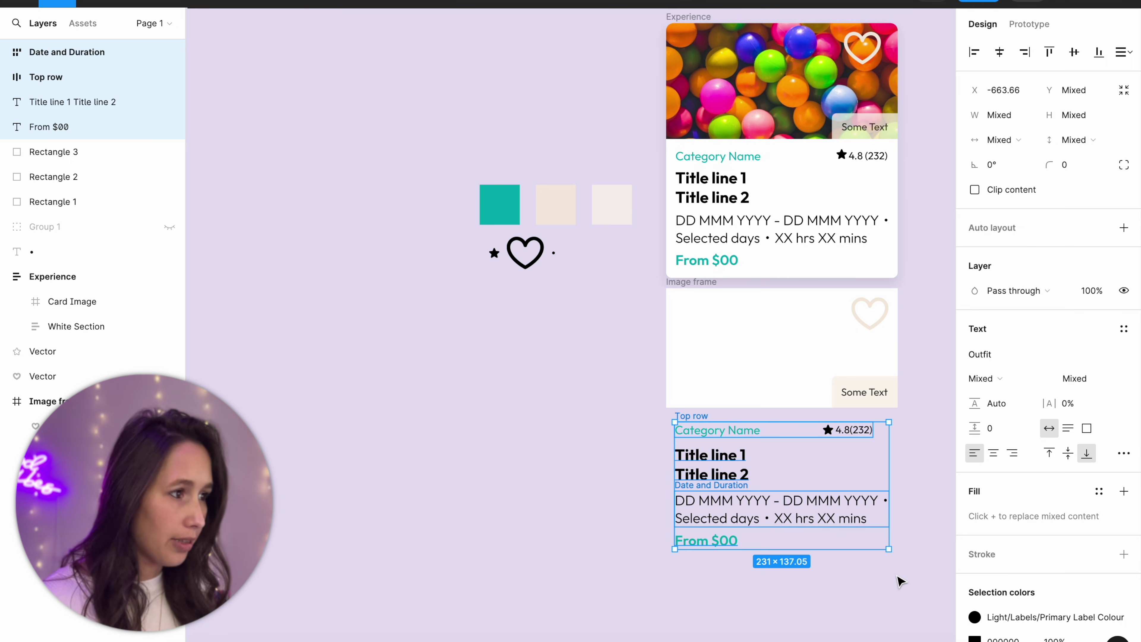
pyautogui.hotkey('shift', 'a')
pyautogui.hotkey('ctrl', 'z')
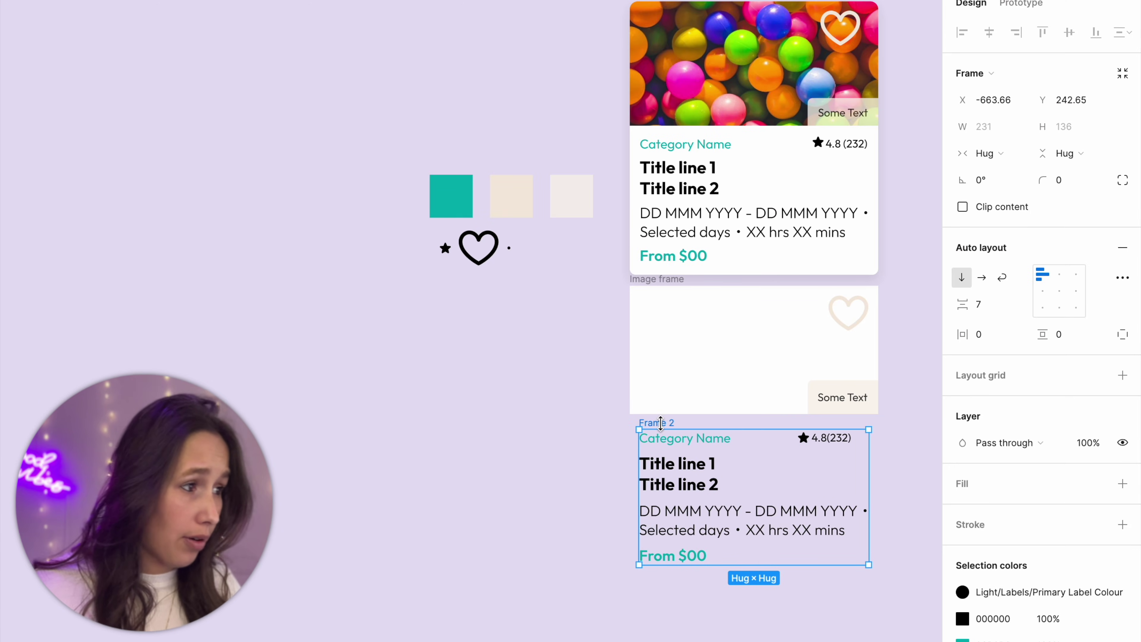
pyautogui.doubleClick(659, 423)
pyautogui.write('Content')
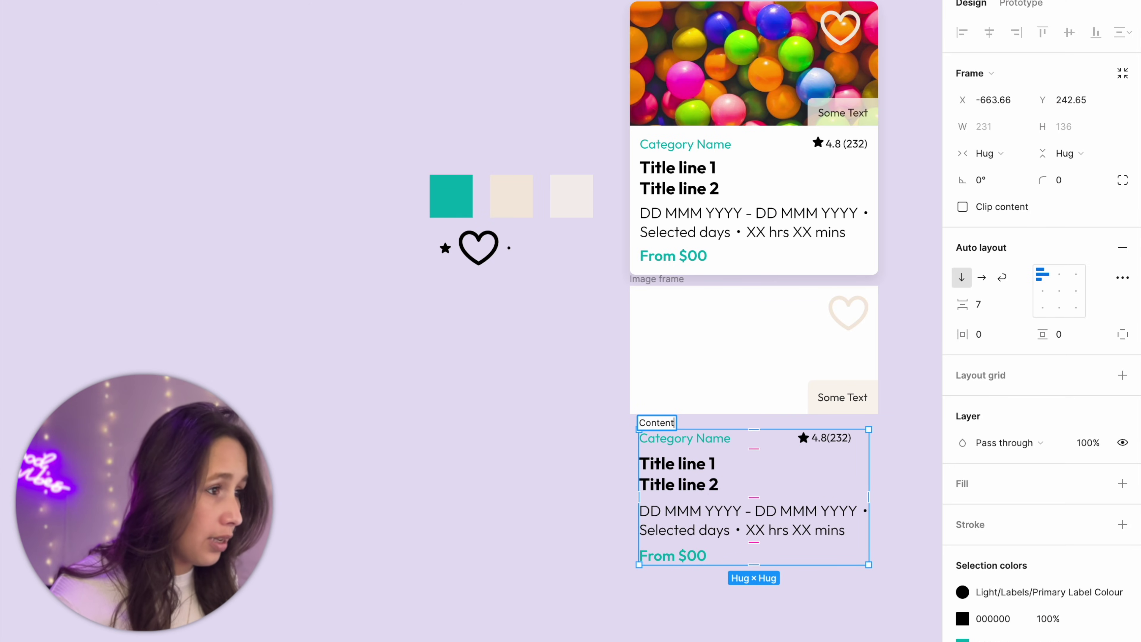
pyautogui.press('Return')
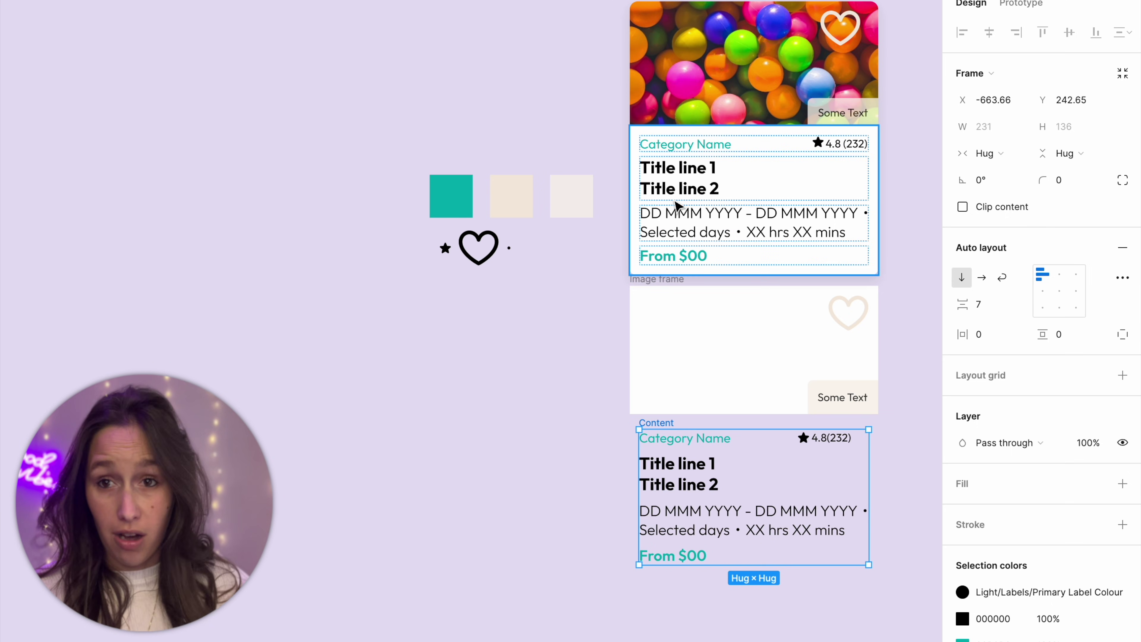
# Give the Content frame a white FFFFFF fill and set its horizontal padding to 15.
pyautogui.click(1129, 478)
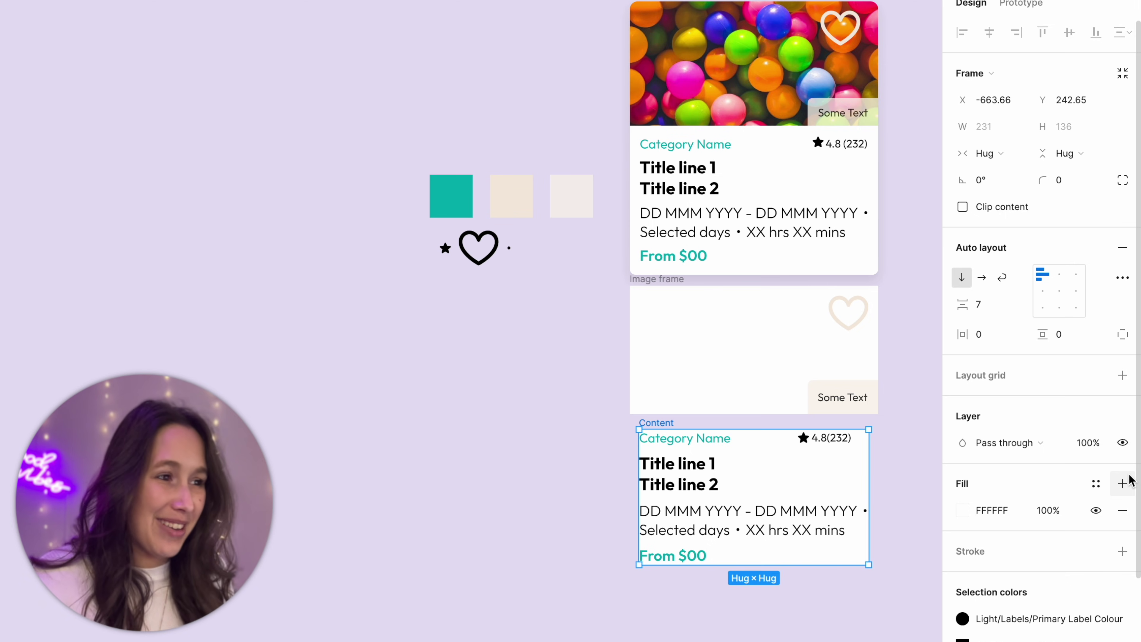
pyautogui.click(1004, 335)
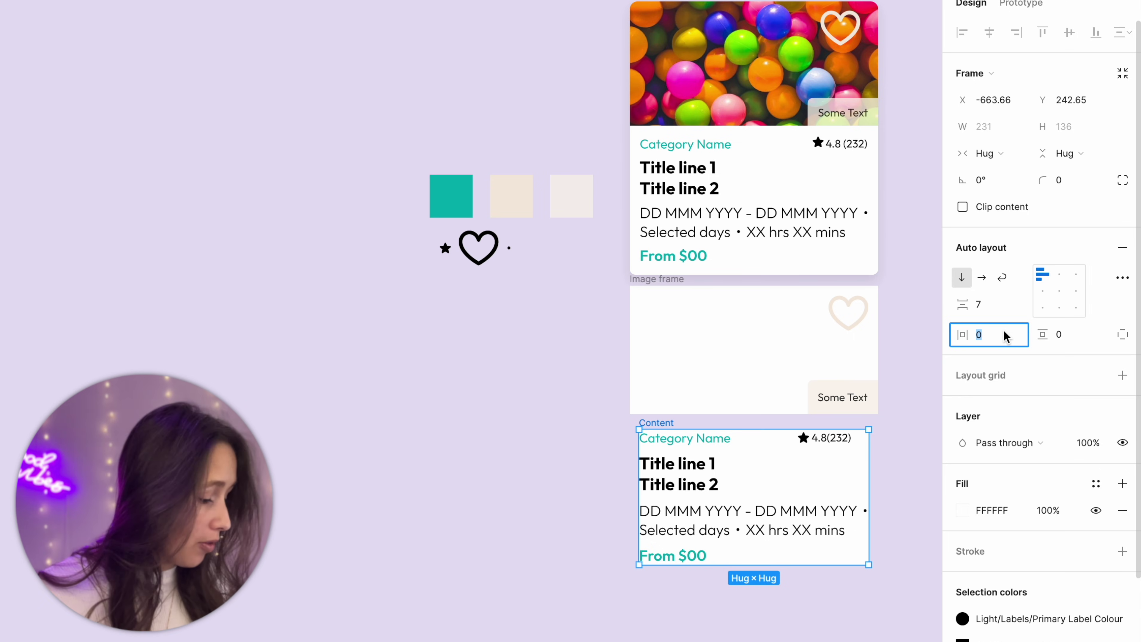
pyautogui.write('15')
pyautogui.press('Return')
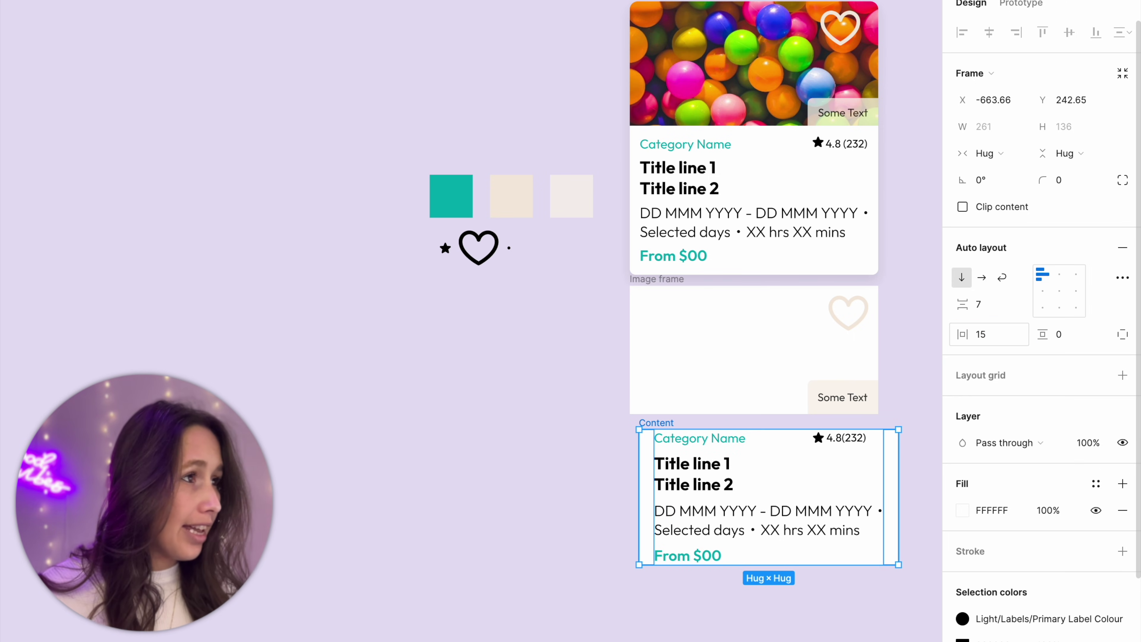
# Set the Content frame's vertical padding to 15 and the spacing between its items to 5.
pyautogui.click(1074, 334)
pyautogui.write('15')
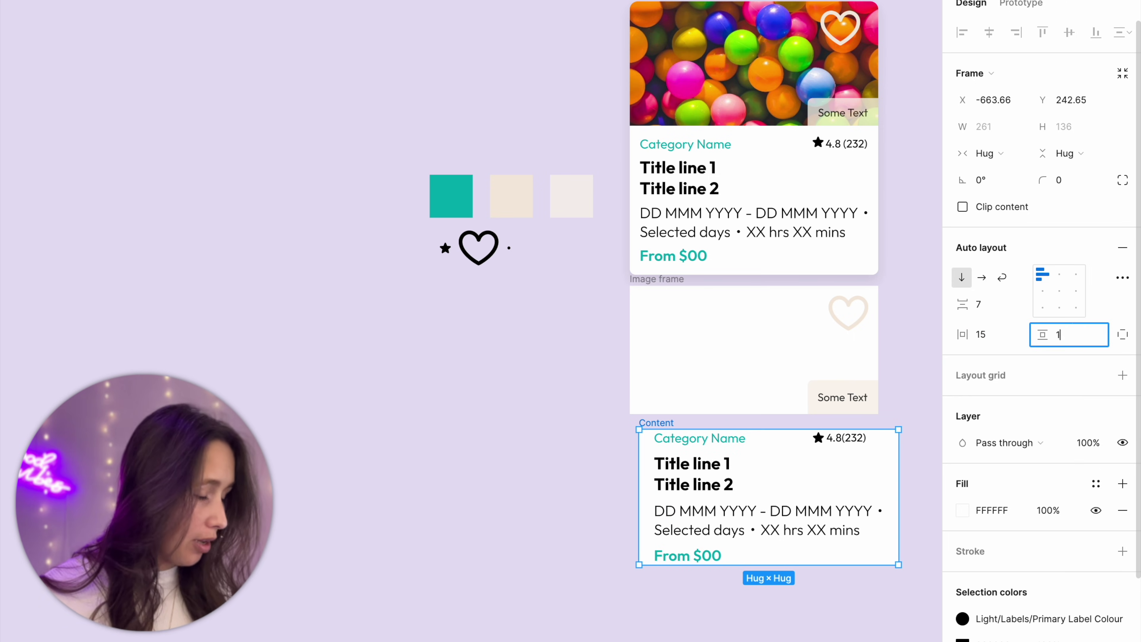
pyautogui.press('Return')
pyautogui.click(999, 311)
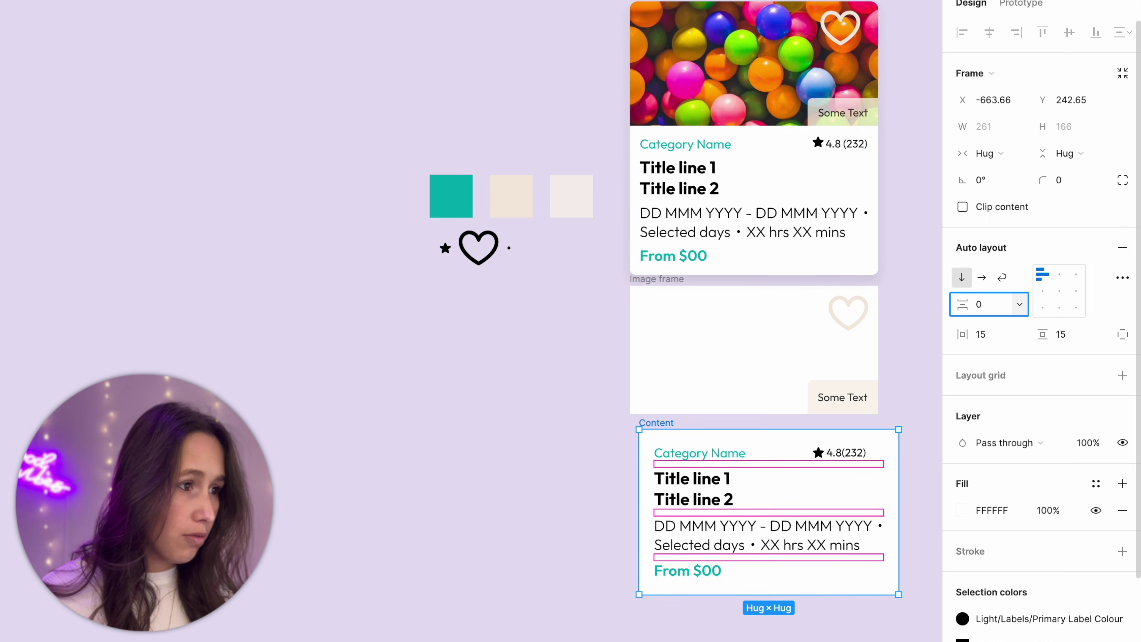
pyautogui.press('Return')
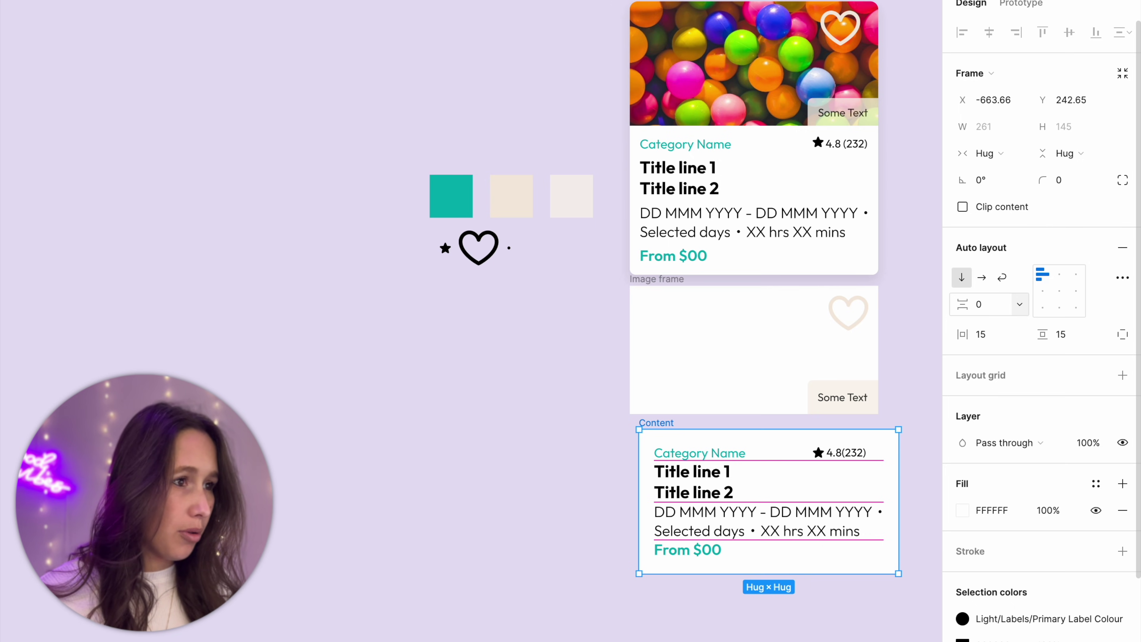
pyautogui.click(1000, 313)
pyautogui.write('5')
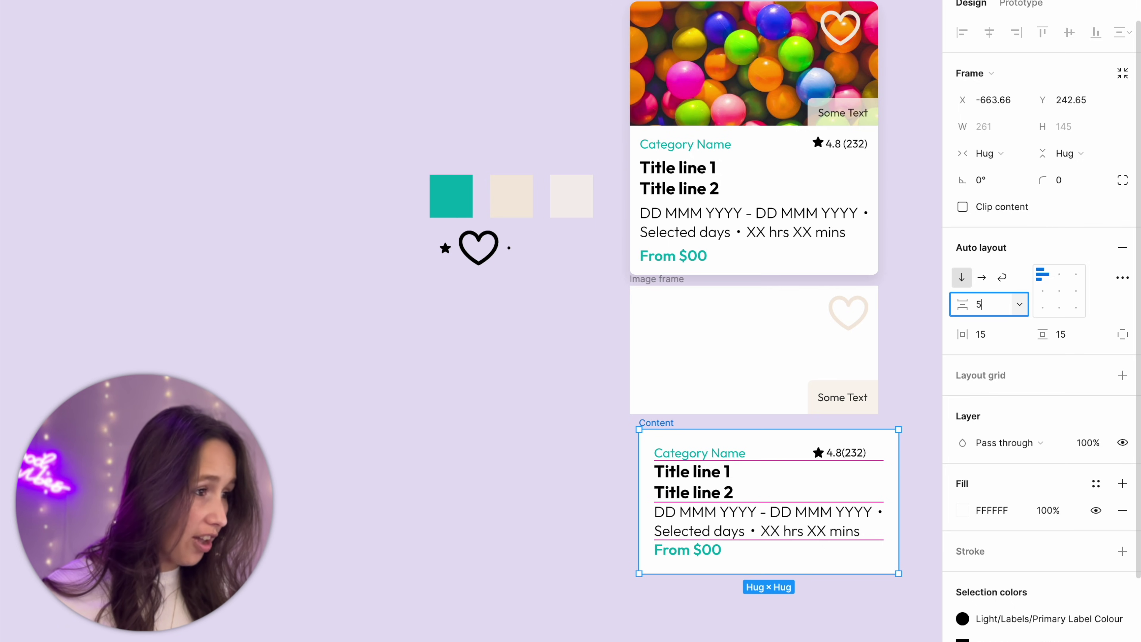
pyautogui.press('Return')
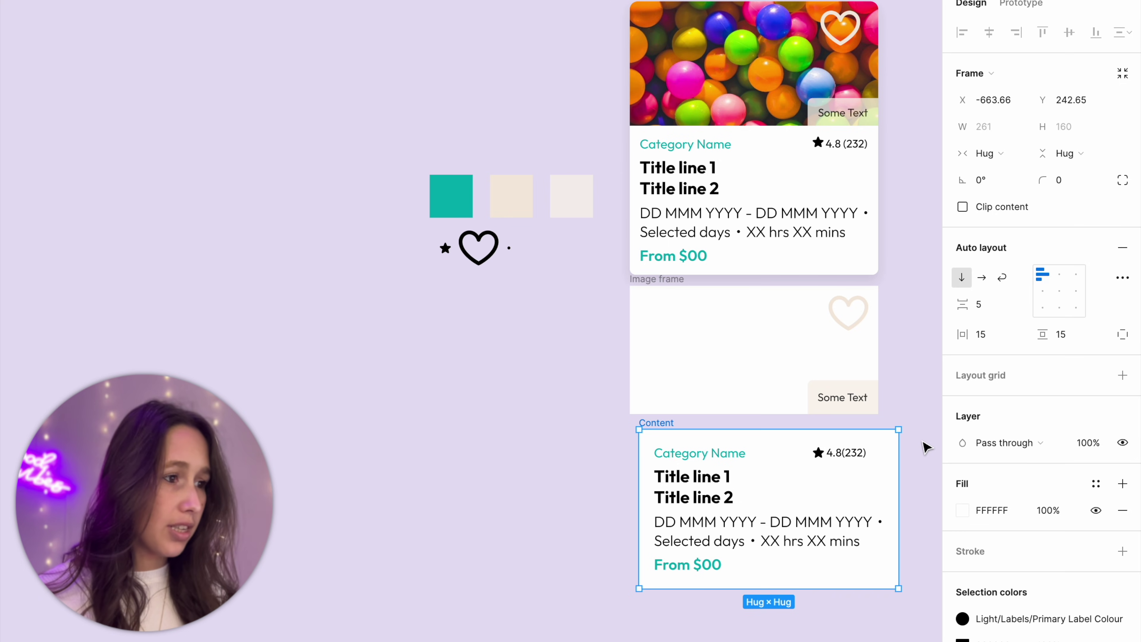
pyautogui.press('Escape')
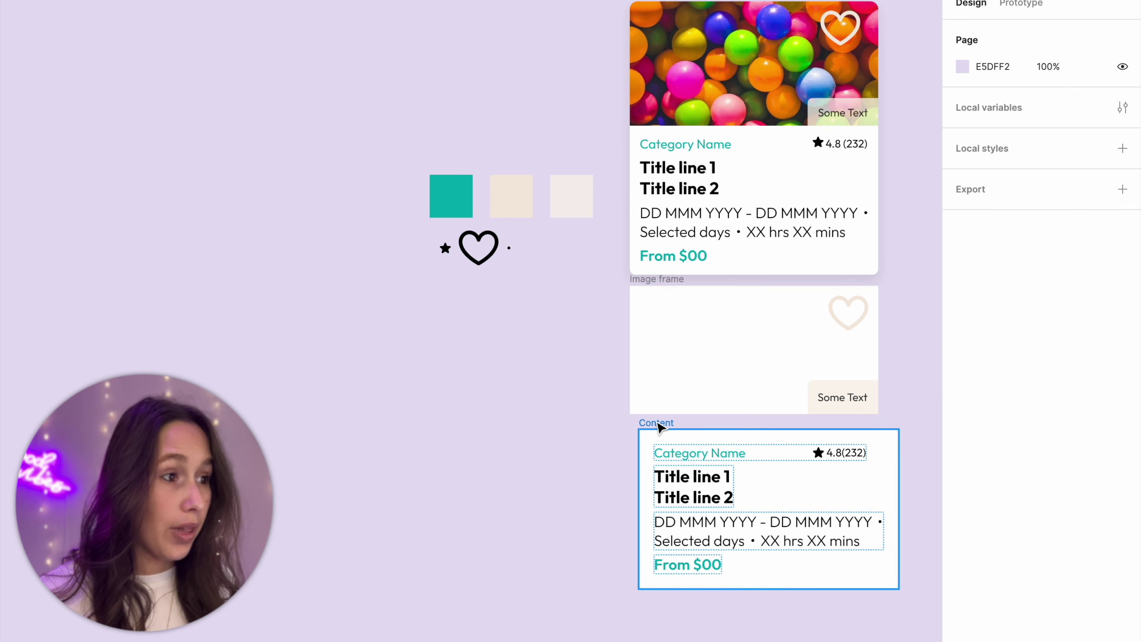
# Line up the Content frame with the Image frame's left edge and set its width to 250.
pyautogui.moveTo(660, 427); pyautogui.dragTo(652, 423)
pyautogui.click(998, 127)
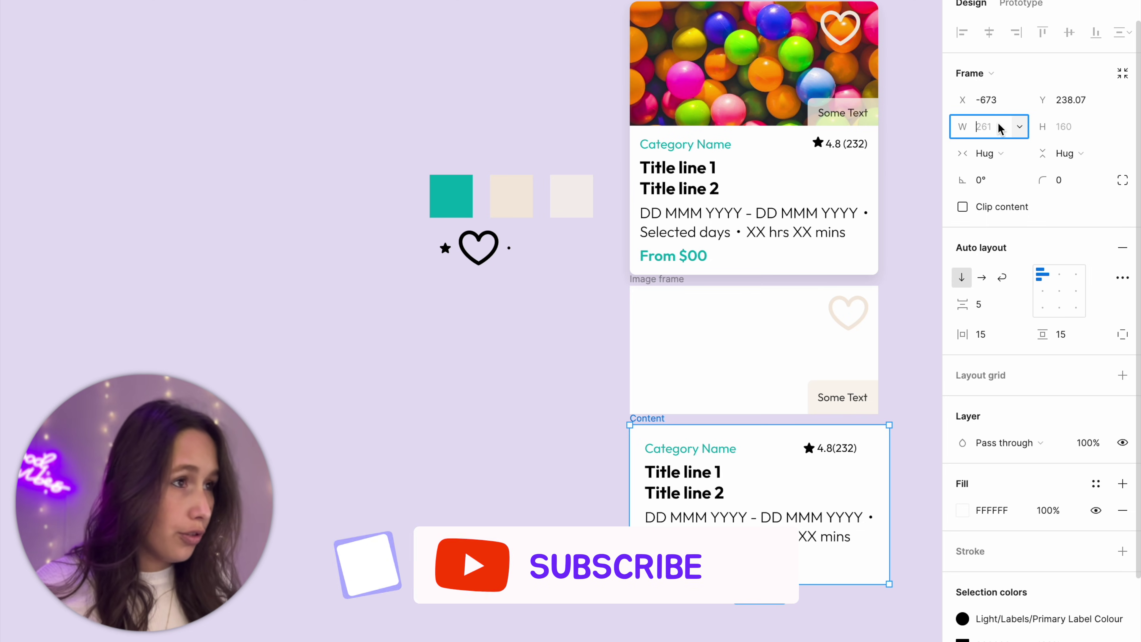
pyautogui.write('250')
pyautogui.press('Return')
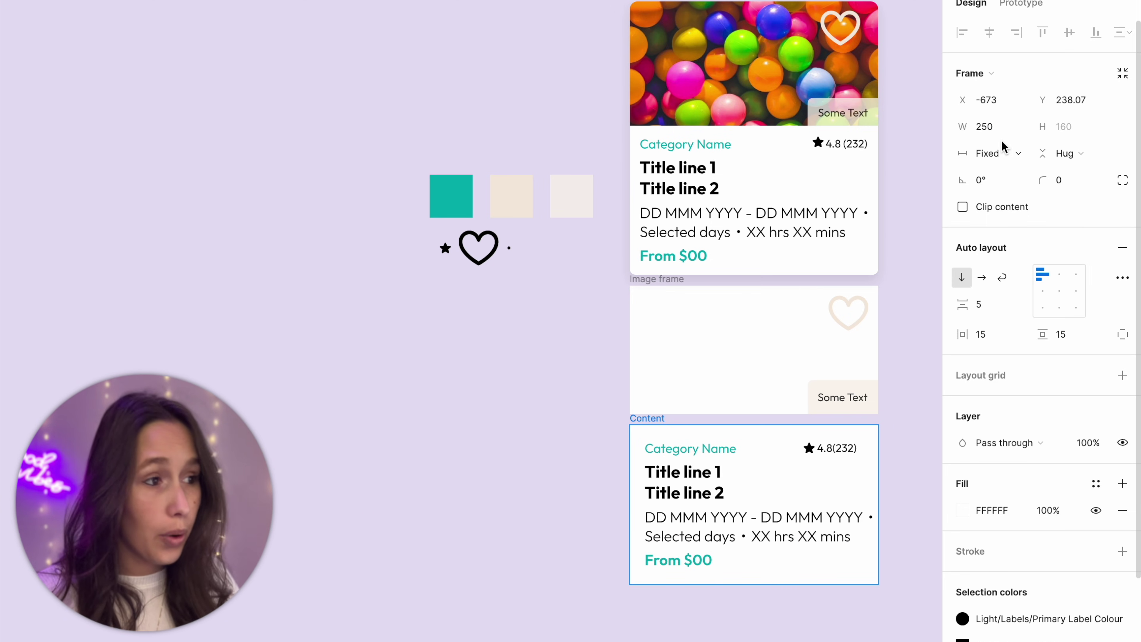
pyautogui.press('Escape')
# Set the Content frame's padding to 10 on all sides.
pyautogui.click(809, 428)
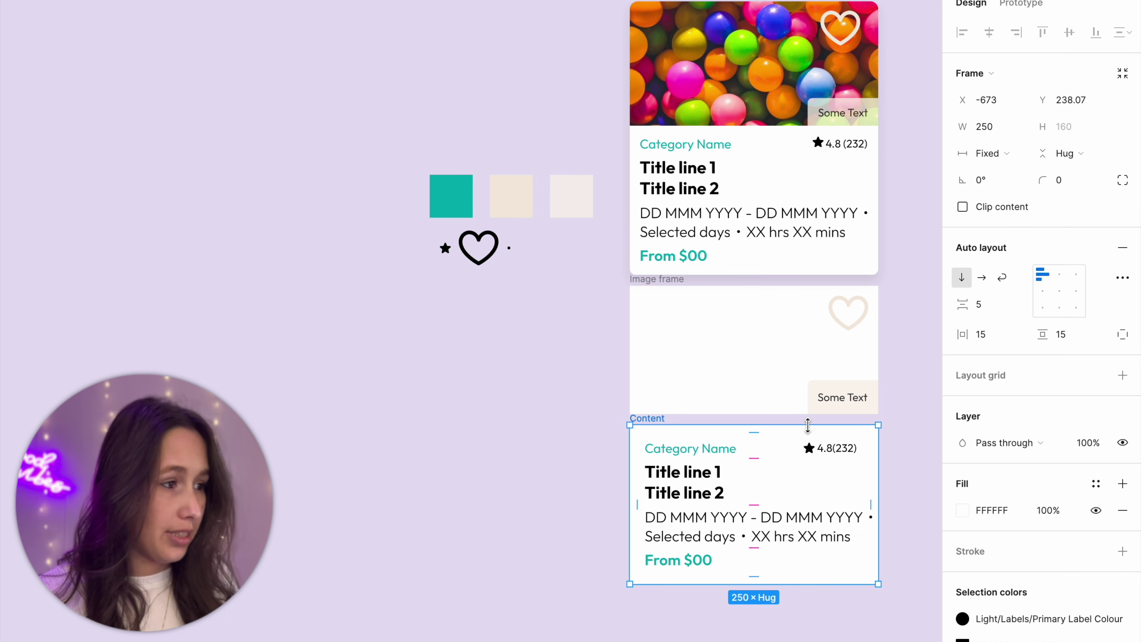
pyautogui.keyDown('super'); pyautogui.click(982, 338); pyautogui.keyUp('super')
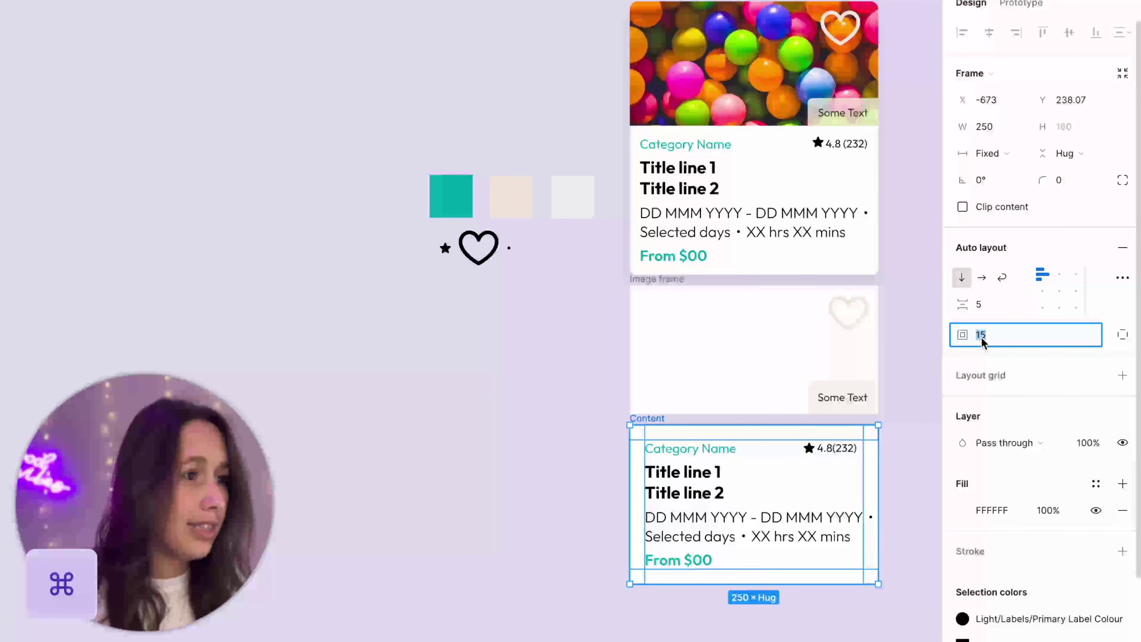
pyautogui.write('10')
pyautogui.press('Return')
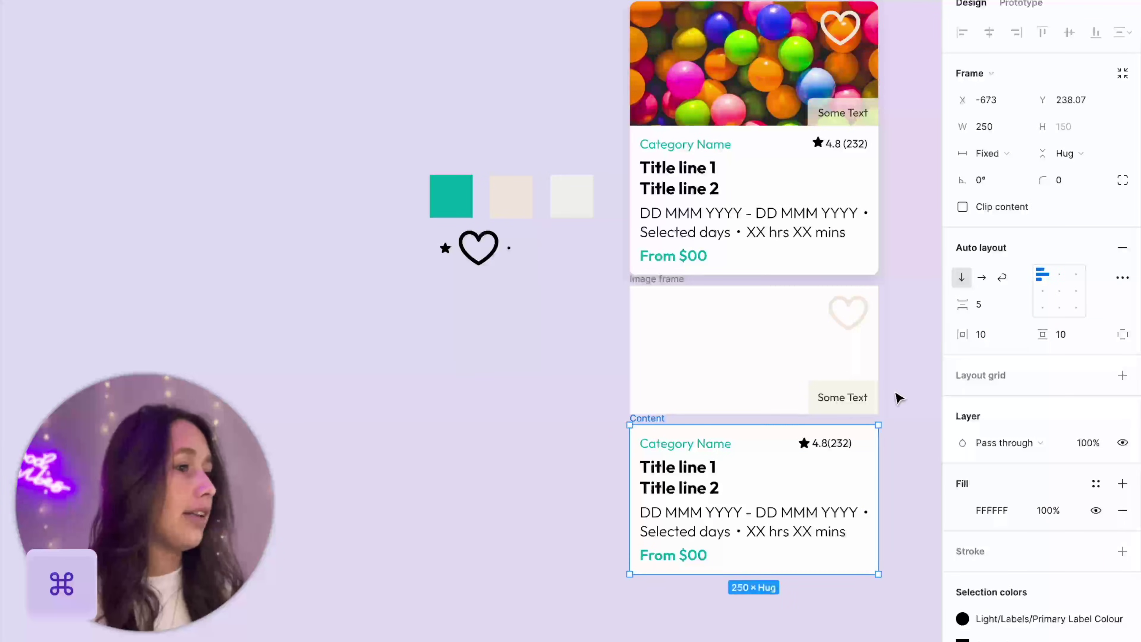
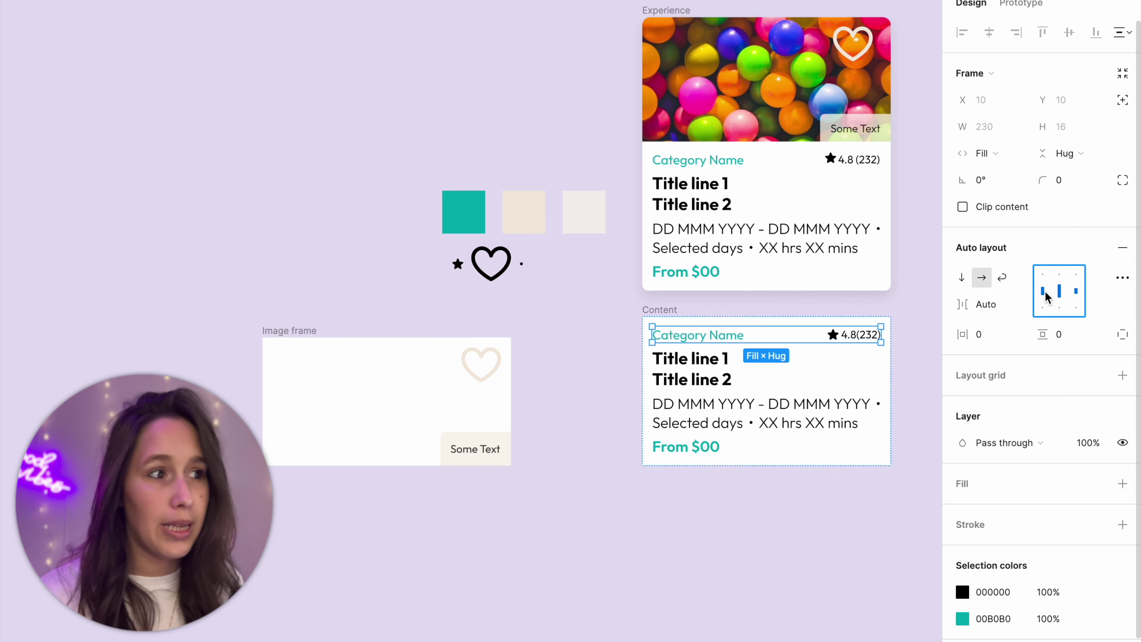
# Make the two-line title text fill its container's width and switch its text resizing to fixed size.
pyautogui.click(720, 387)
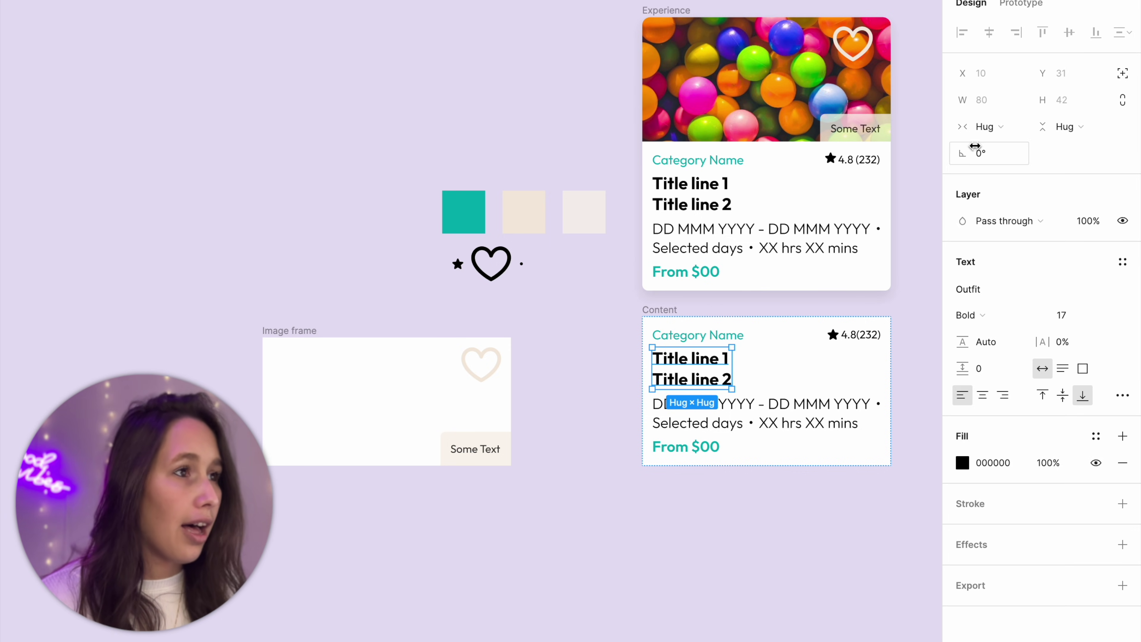
pyautogui.click(985, 128)
pyautogui.click(982, 148)
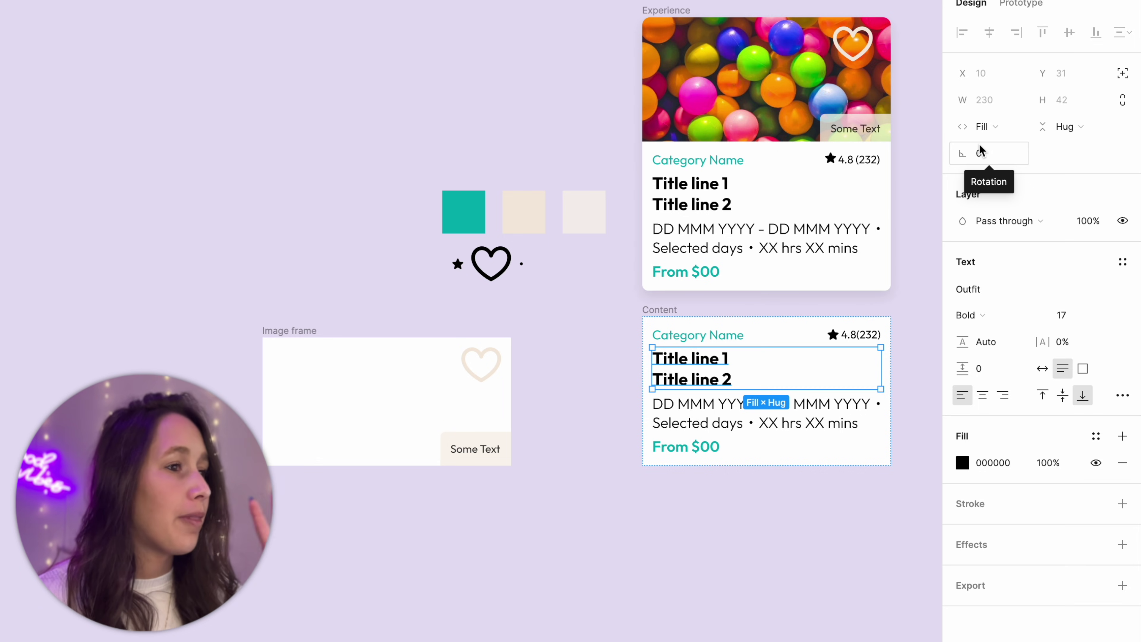
pyautogui.click(1083, 369)
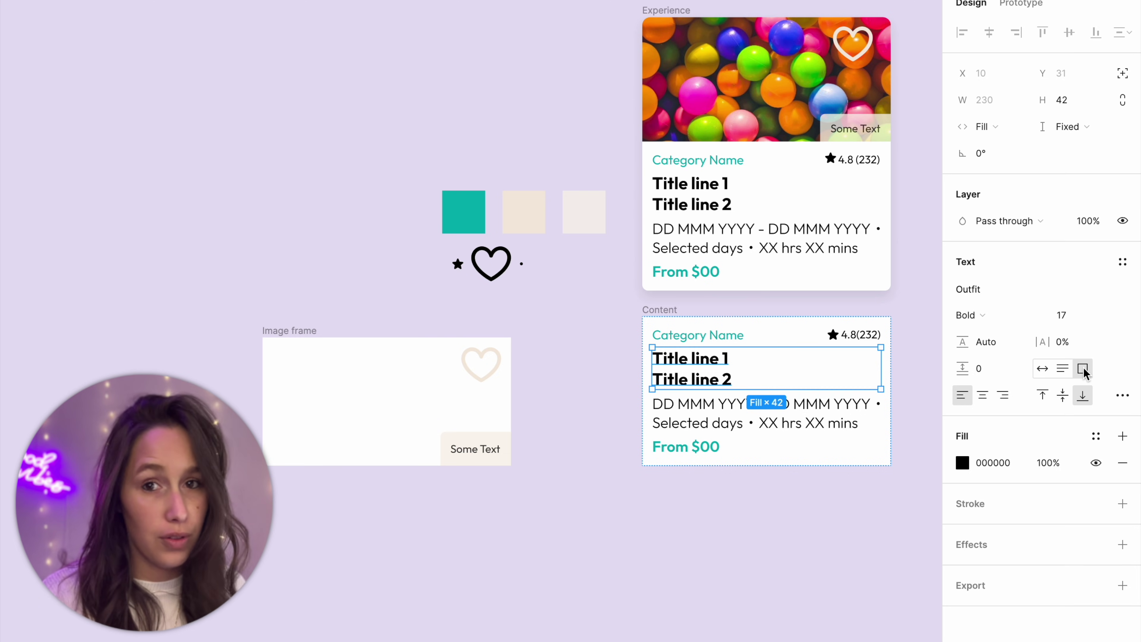
# Set the Date and Duration frame's horizontal resizing to Fill container.
pyautogui.click(874, 415)
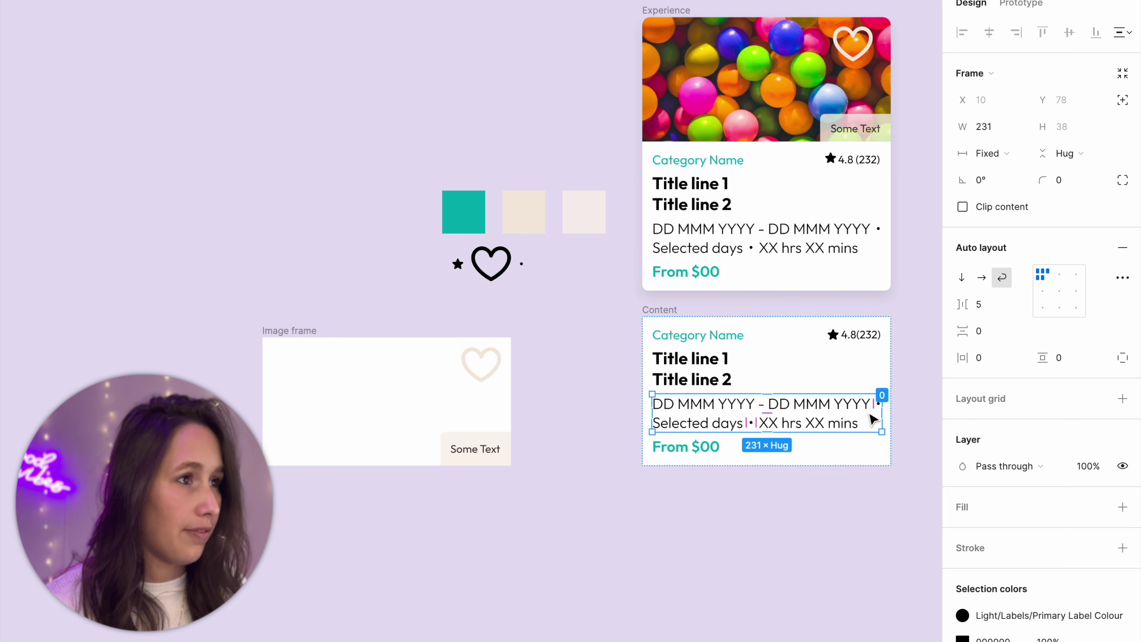
pyautogui.click(989, 154)
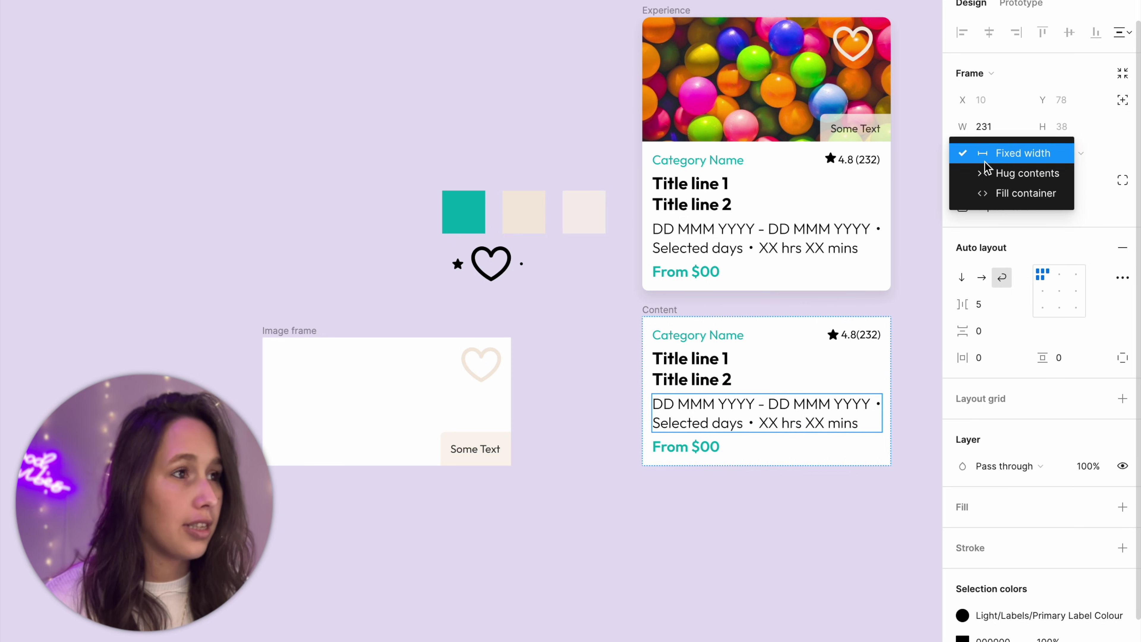
pyautogui.click(991, 194)
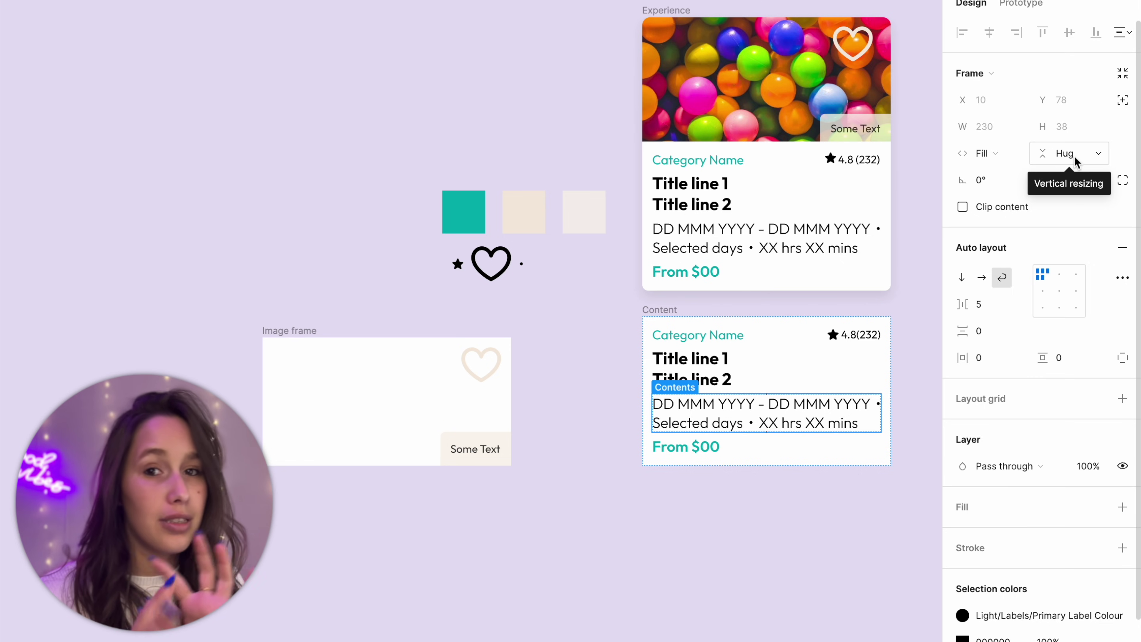
pyautogui.click(710, 447)
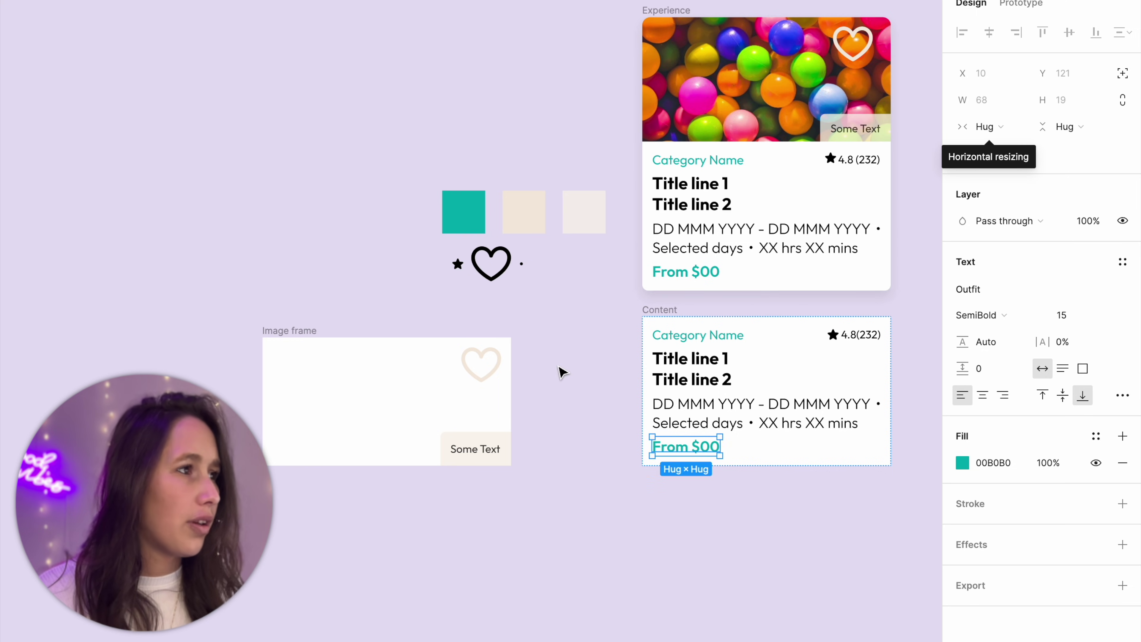
pyautogui.click(593, 366)
# Move the Content frame further below the Experience card and place the Image frame directly above it, left edges aligned.
pyautogui.moveTo(668, 316); pyautogui.dragTo(662, 479)
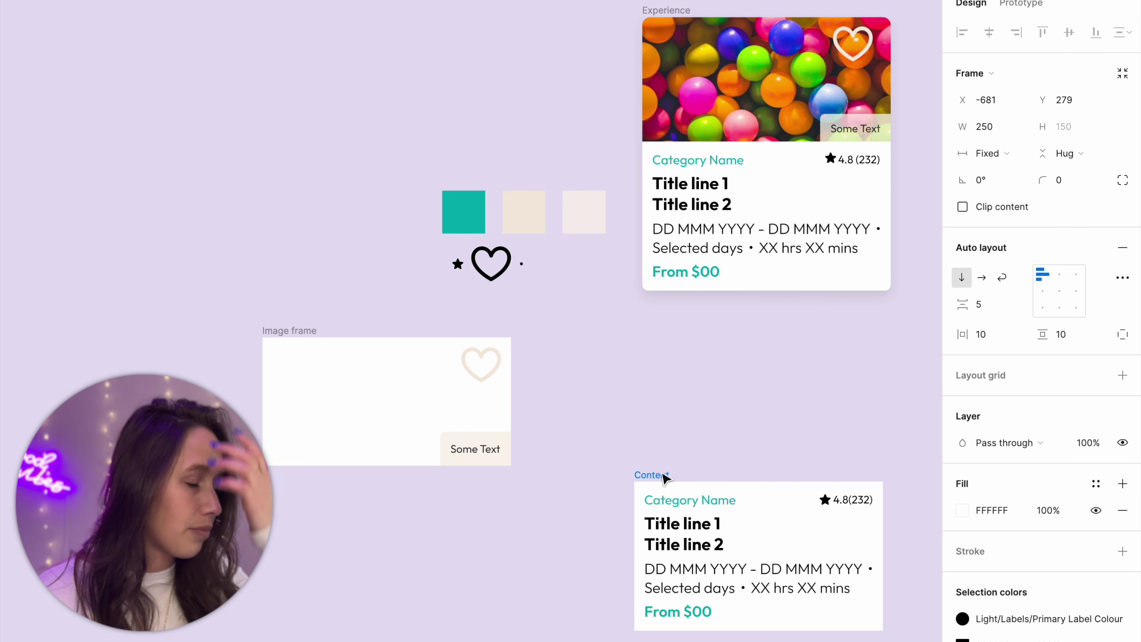
pyautogui.moveTo(316, 343); pyautogui.dragTo(688, 328)
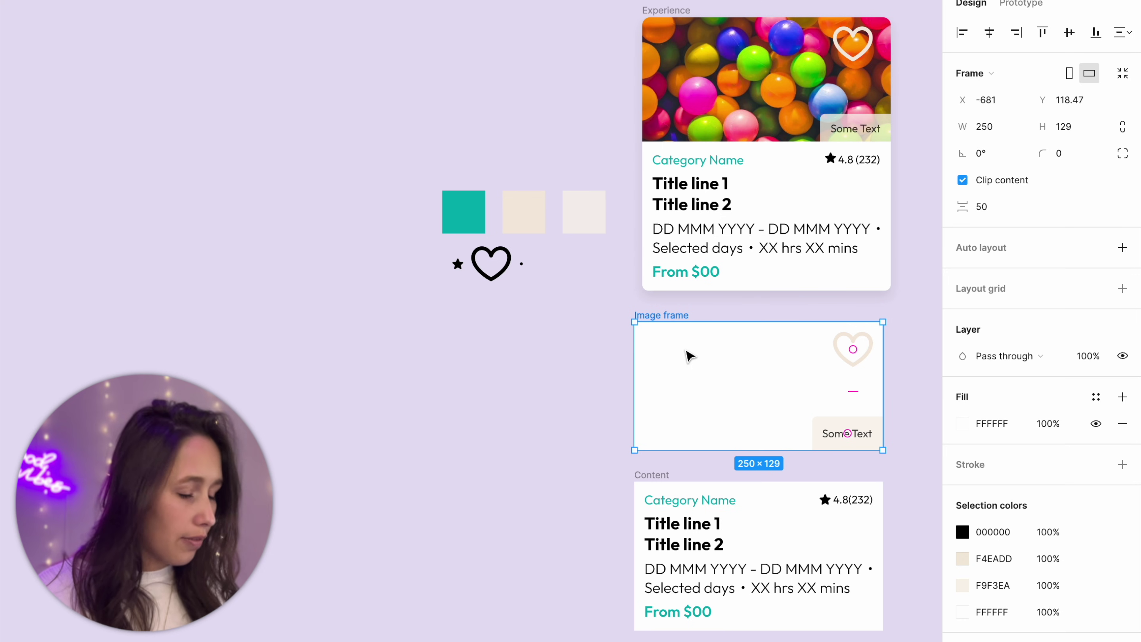
pyautogui.click(592, 403)
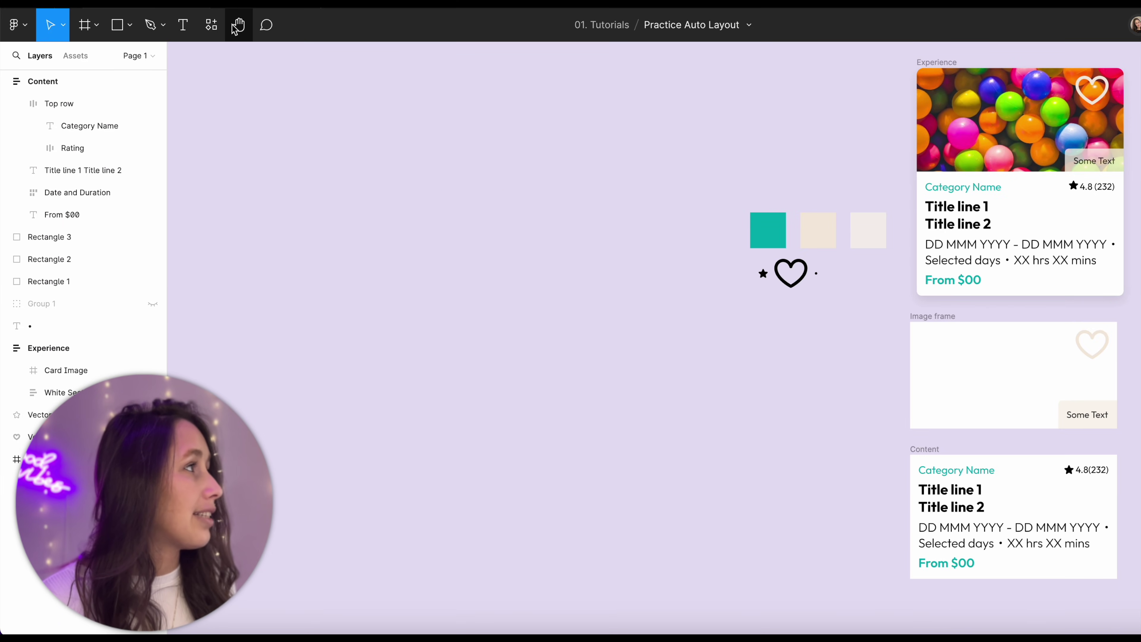
# Fill the Image frame with the fox photo from the animal category of the Unsplash plugin.
pyautogui.click(211, 24)
pyautogui.click(277, 56)
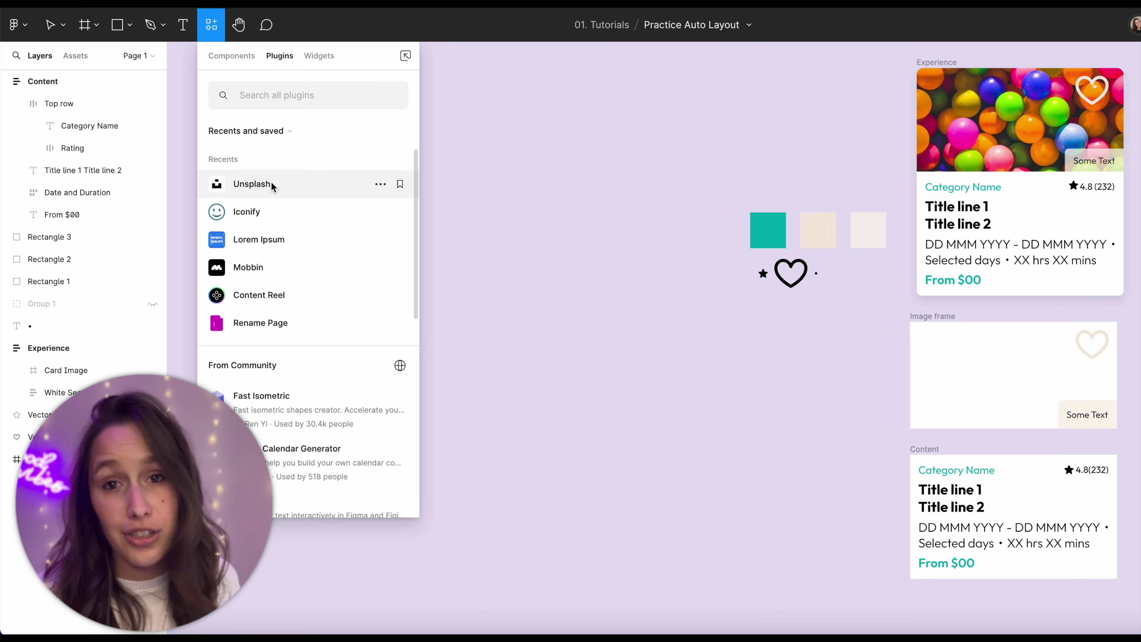
pyautogui.click(251, 184)
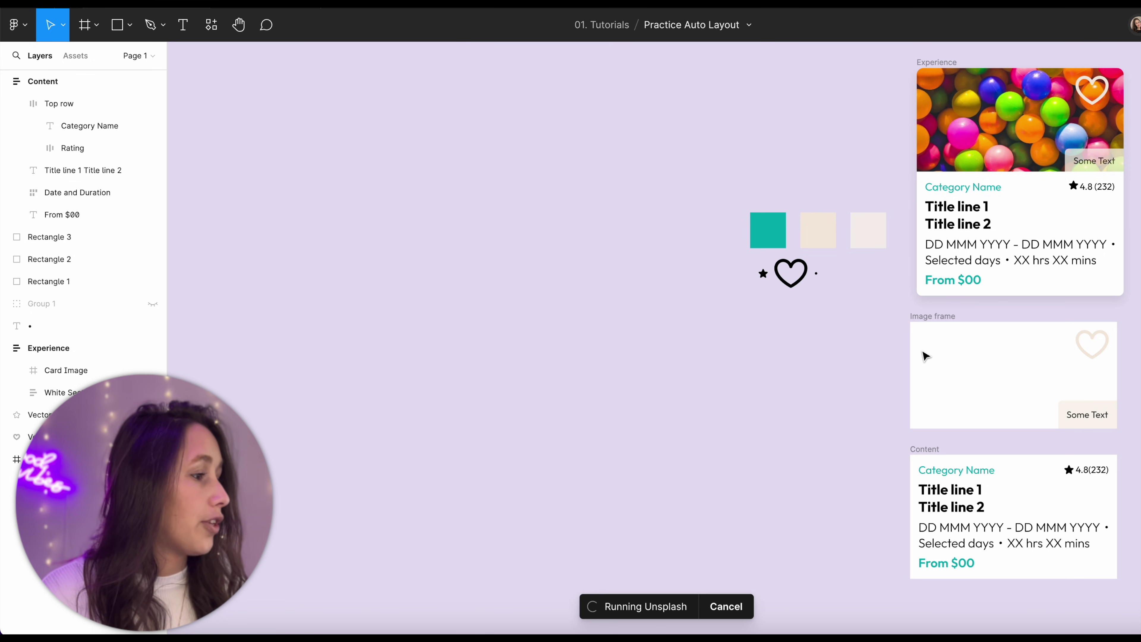
pyautogui.moveTo(611, 144); pyautogui.dragTo(773, 104)
pyautogui.click(935, 320)
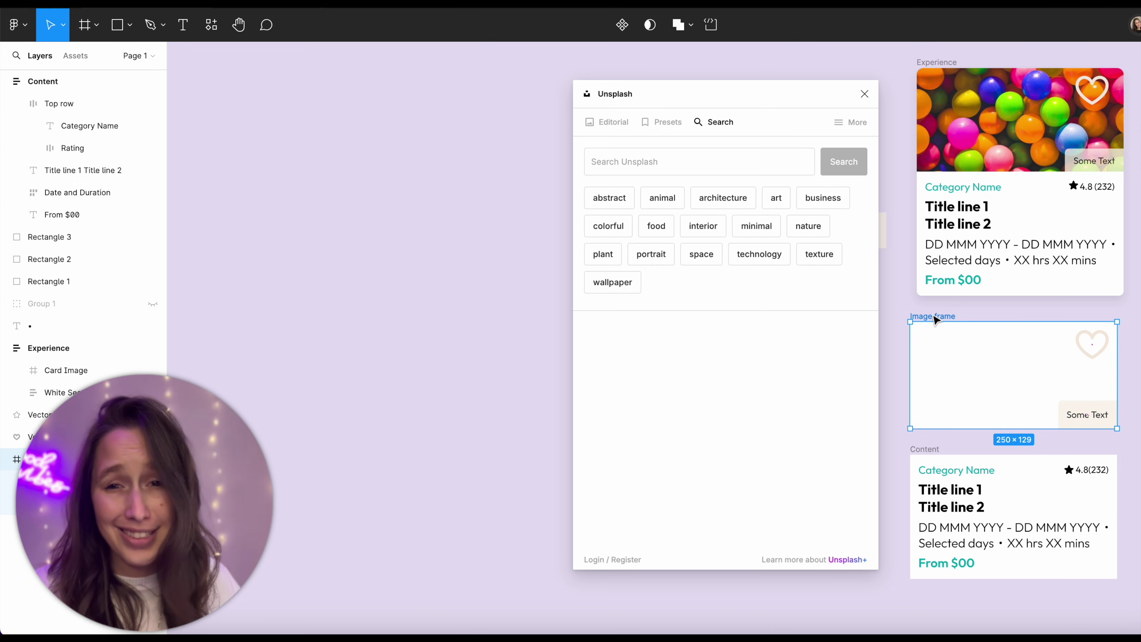
pyautogui.click(647, 198)
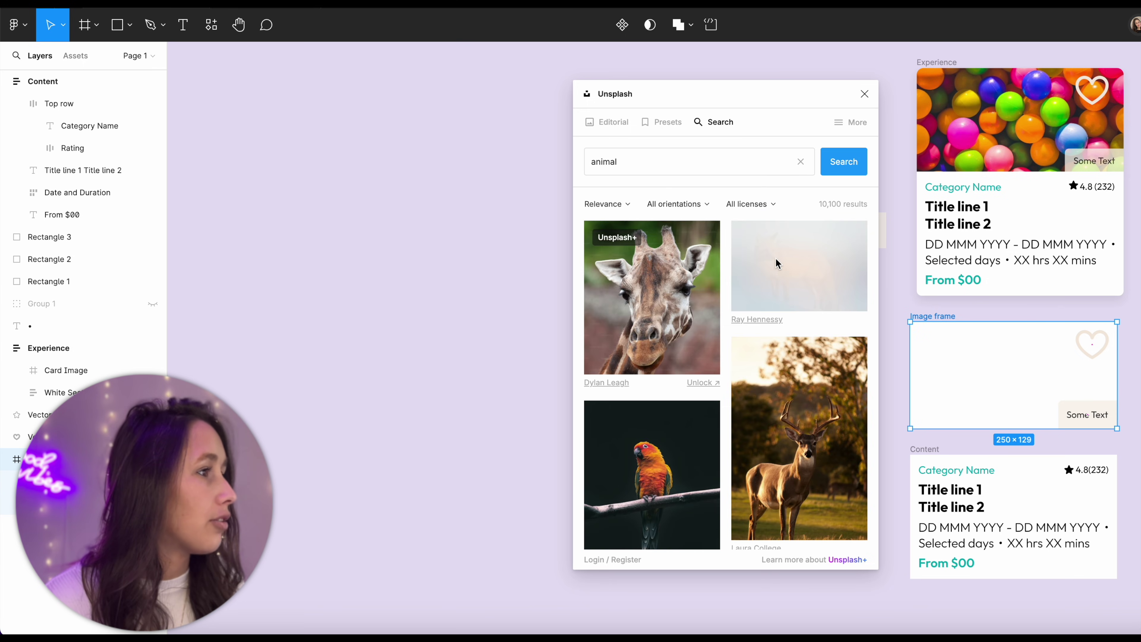
pyautogui.click(777, 260)
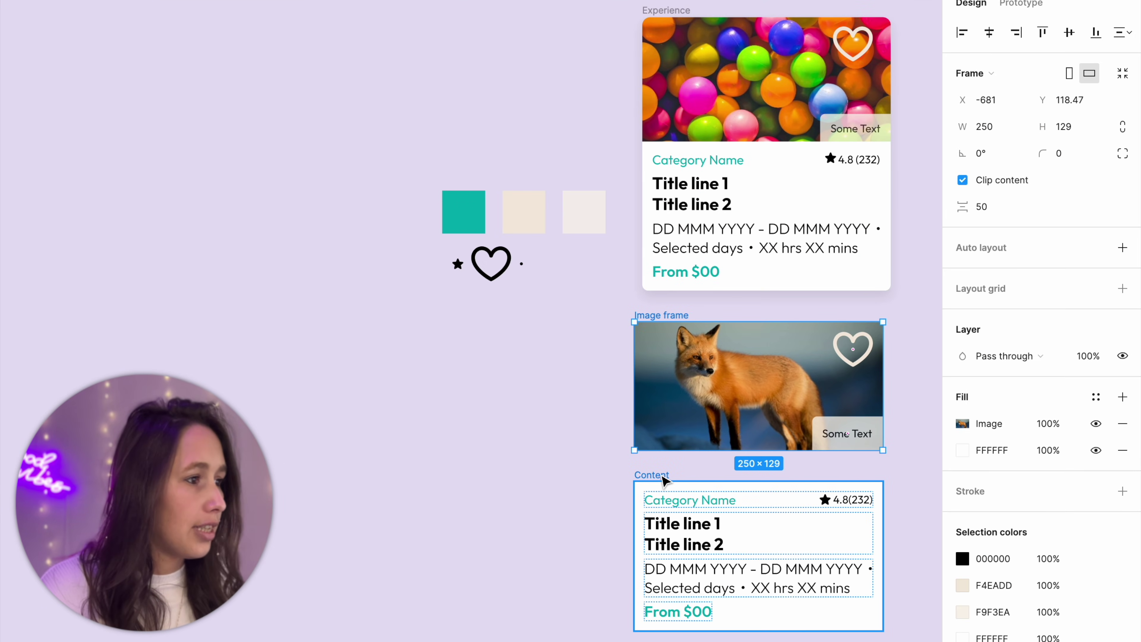
# Wrap the Image frame and the Content frame in a vertical auto layout frame with 0 spacing between them.
pyautogui.keyDown('shift'); pyautogui.click(664, 480); pyautogui.keyUp('shift')
pyautogui.hotkey('shift', 'a')
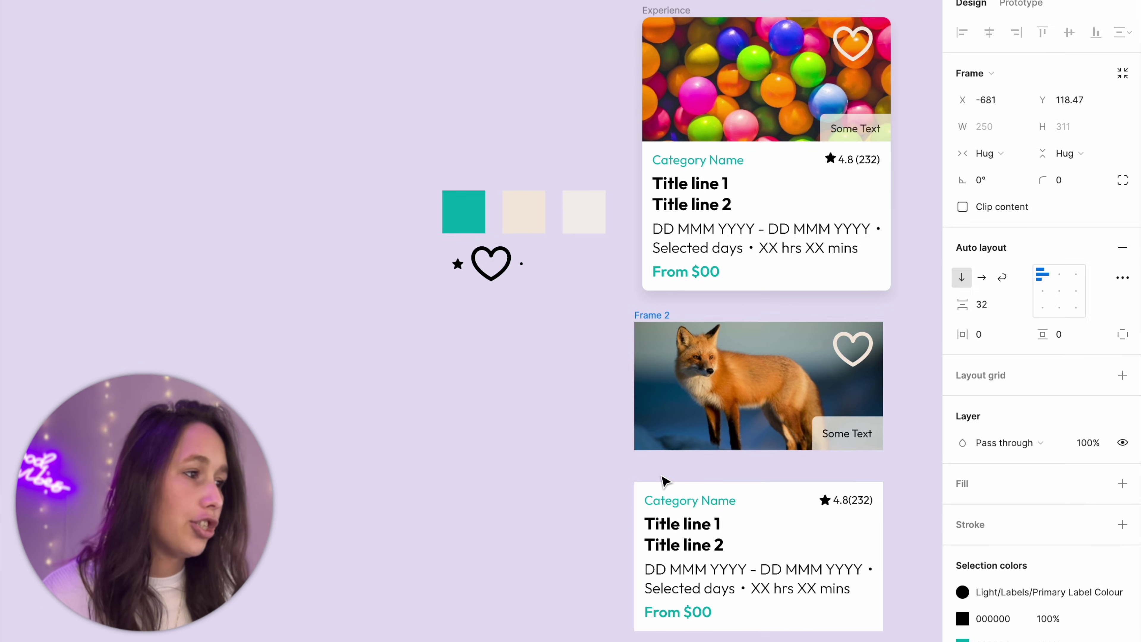
pyautogui.click(982, 305)
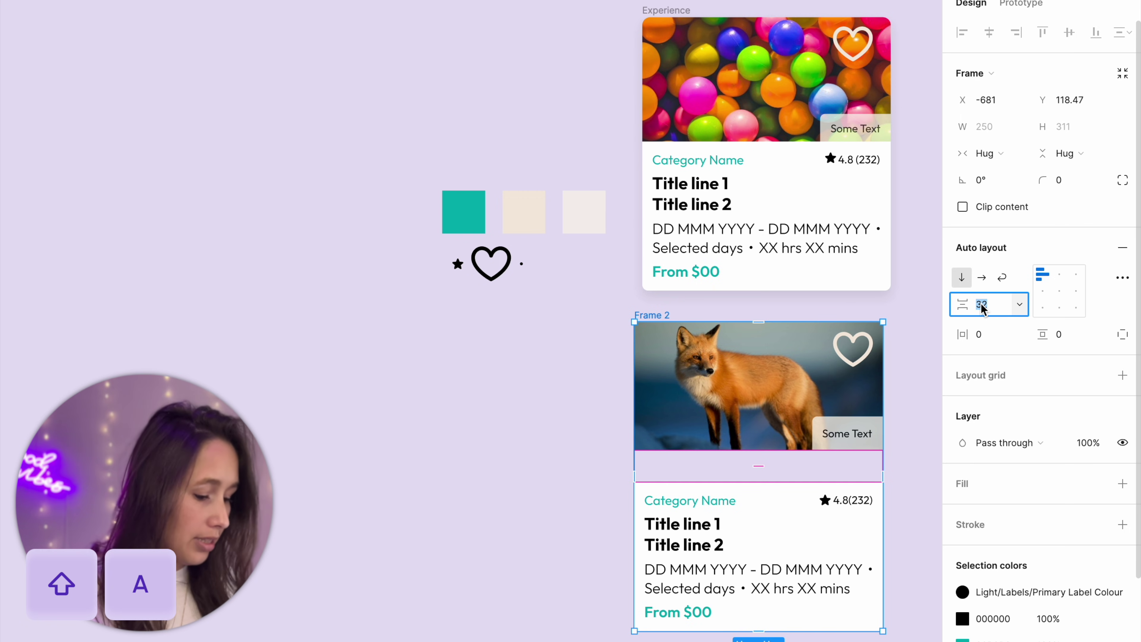
pyautogui.write('0')
pyautogui.press('Return')
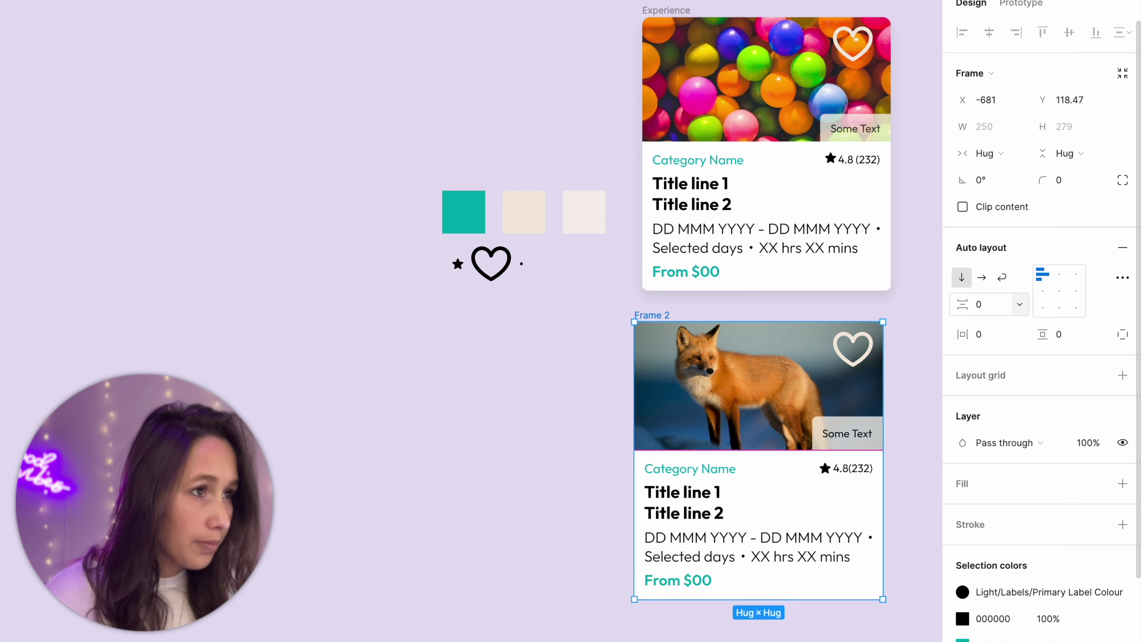
# Give the outer card frame a corner radius of 10 and turn on content clipping.
pyautogui.click(1088, 180)
pyautogui.write('10')
pyautogui.press('Return')
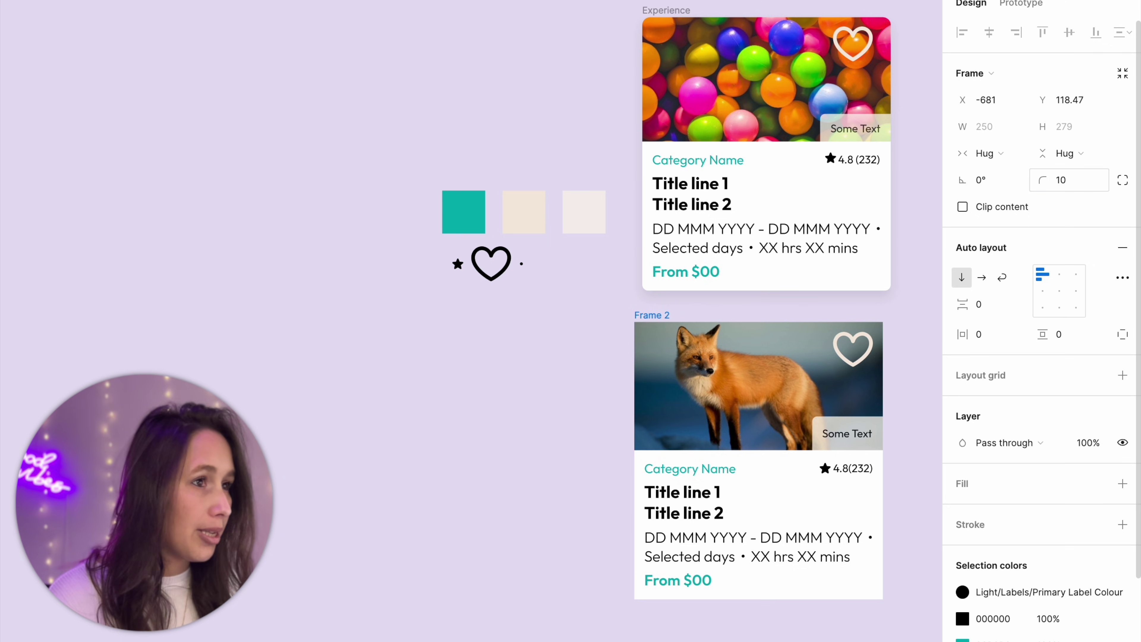
pyautogui.click(1029, 206)
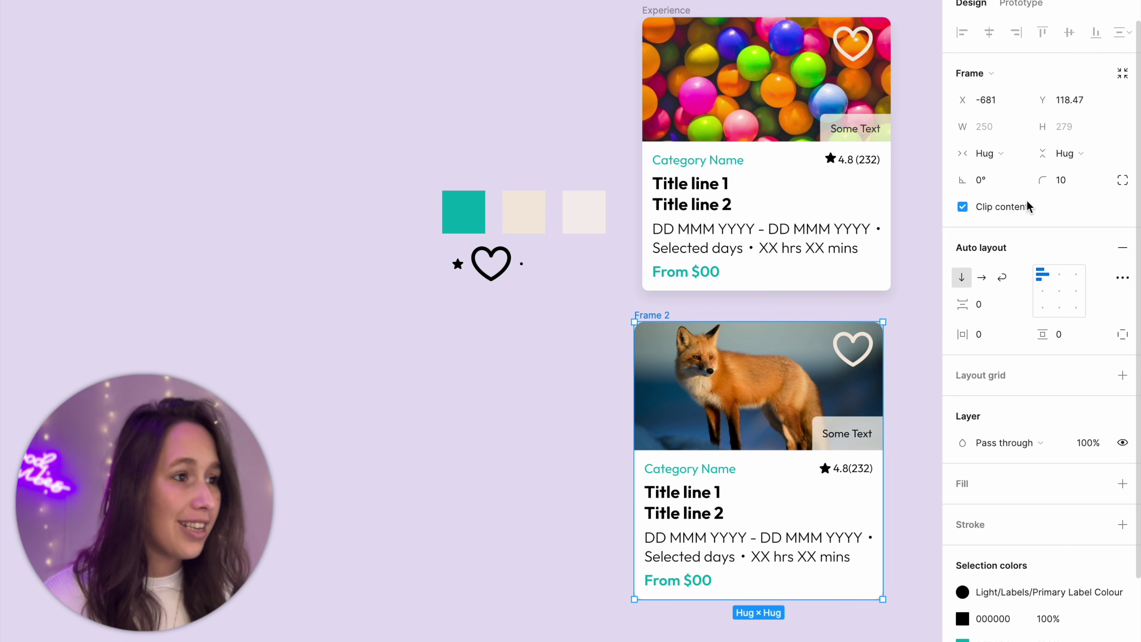
pyautogui.click(916, 355)
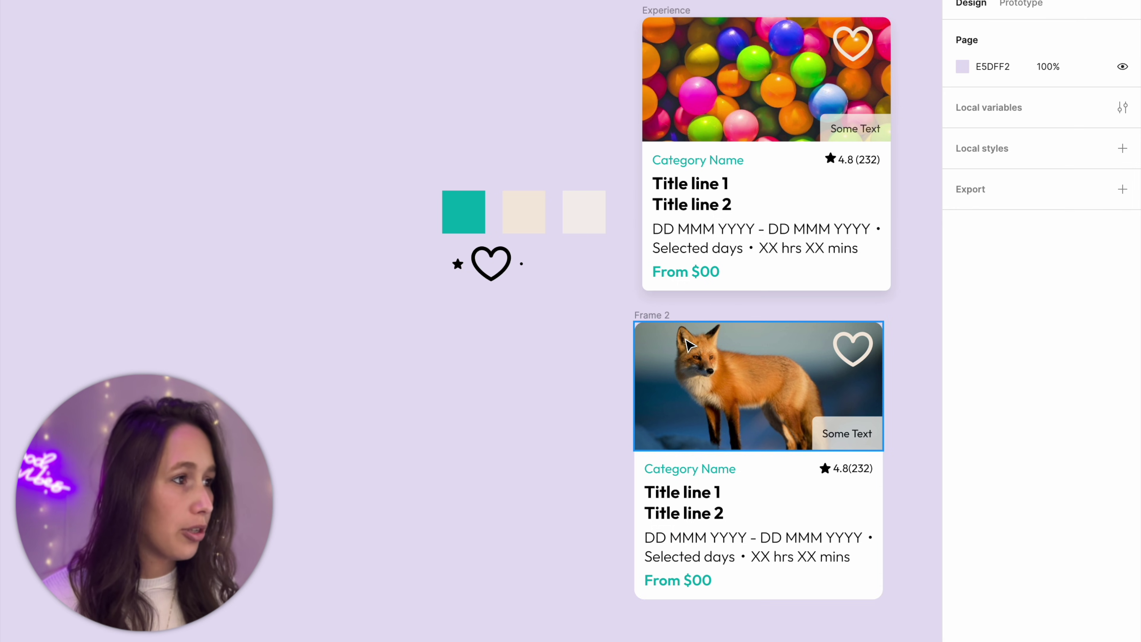
# Add a drop shadow effect to the outer card frame.
pyautogui.click(662, 325)
pyautogui.scroll(-3, 1075, 530)
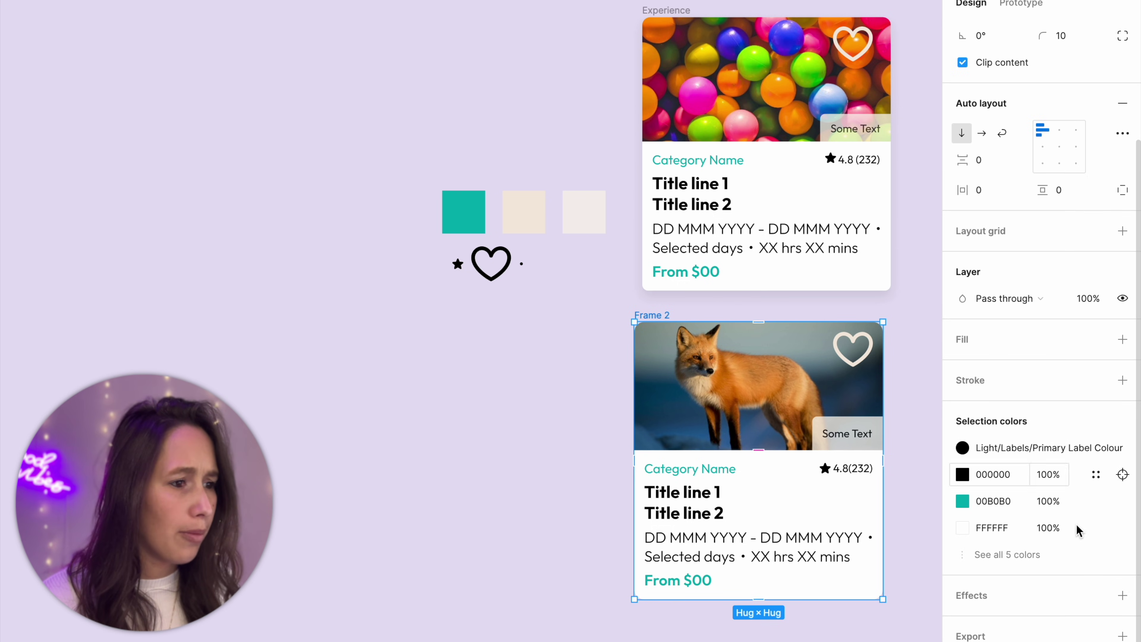
pyautogui.click(1114, 594)
pyautogui.click(485, 561)
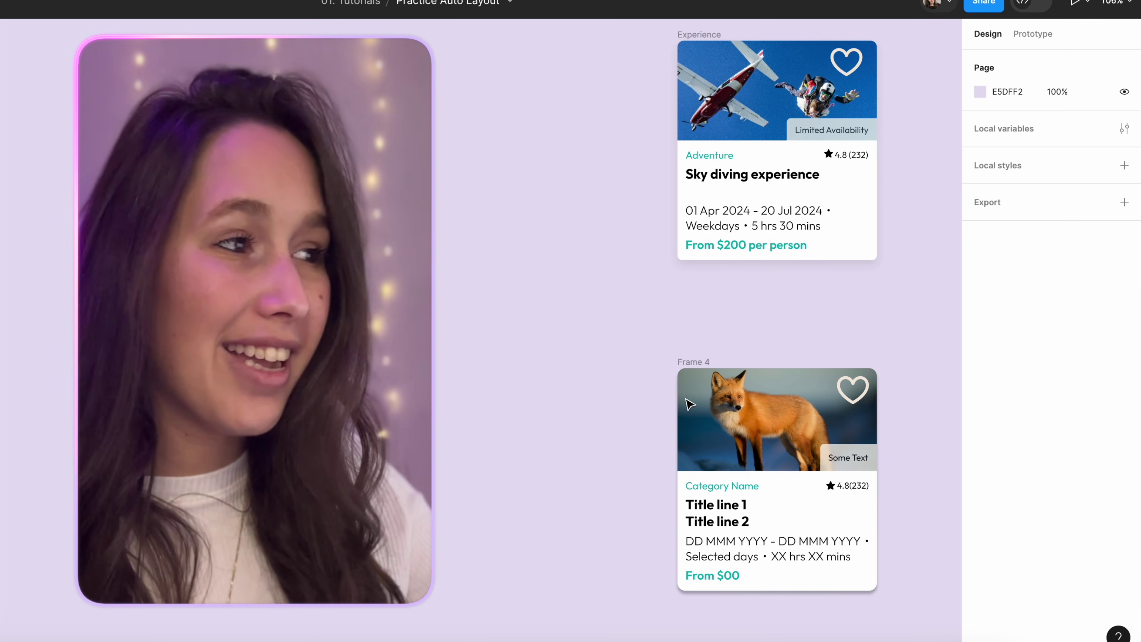
# Move the recreated fox card up so it sits closer beneath the original Experience card.
pyautogui.click(695, 364)
pyautogui.moveTo(694, 362); pyautogui.dragTo(694, 311)
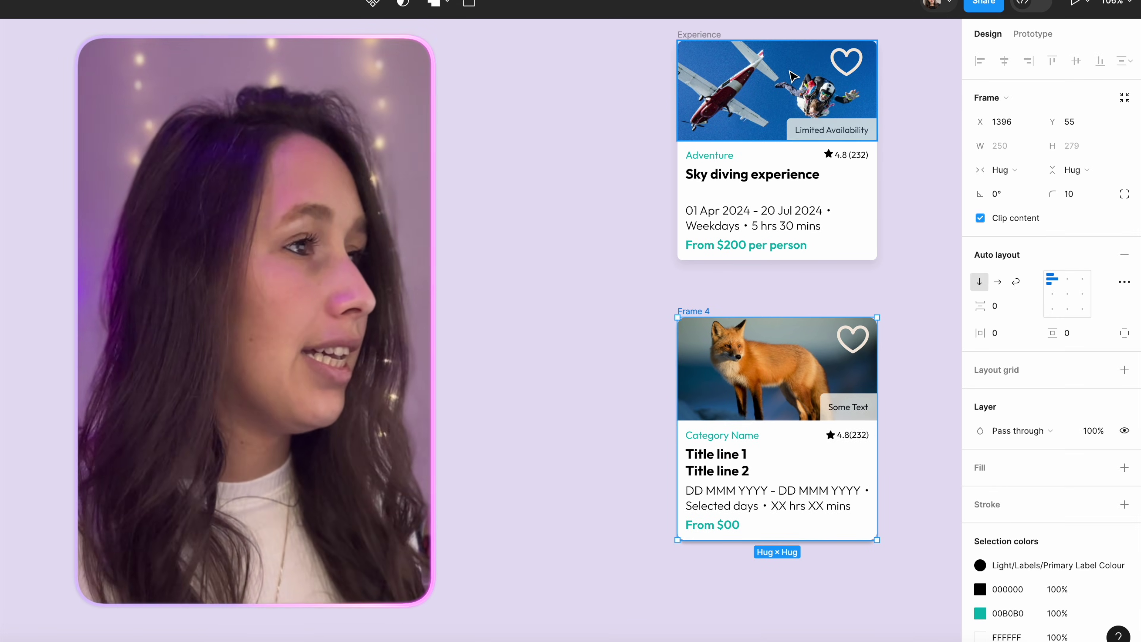
pyautogui.moveTo(533, 211); pyautogui.dragTo(555, 224)
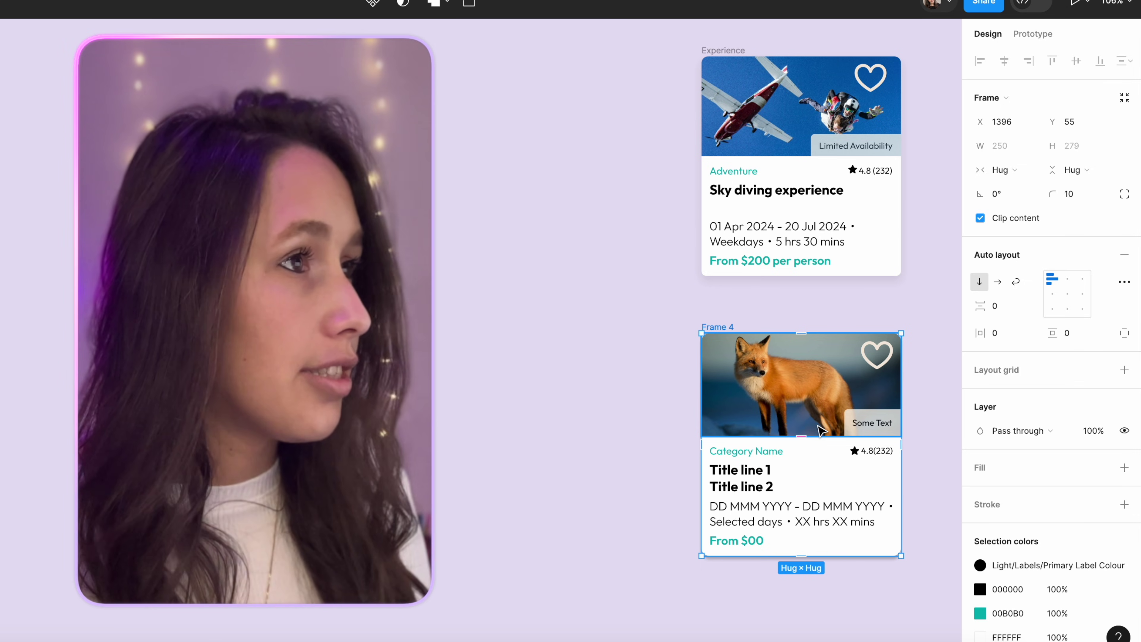
# Open the Unsplash plugin with the recreated card's Image frame selected.
pyautogui.click(819, 430)
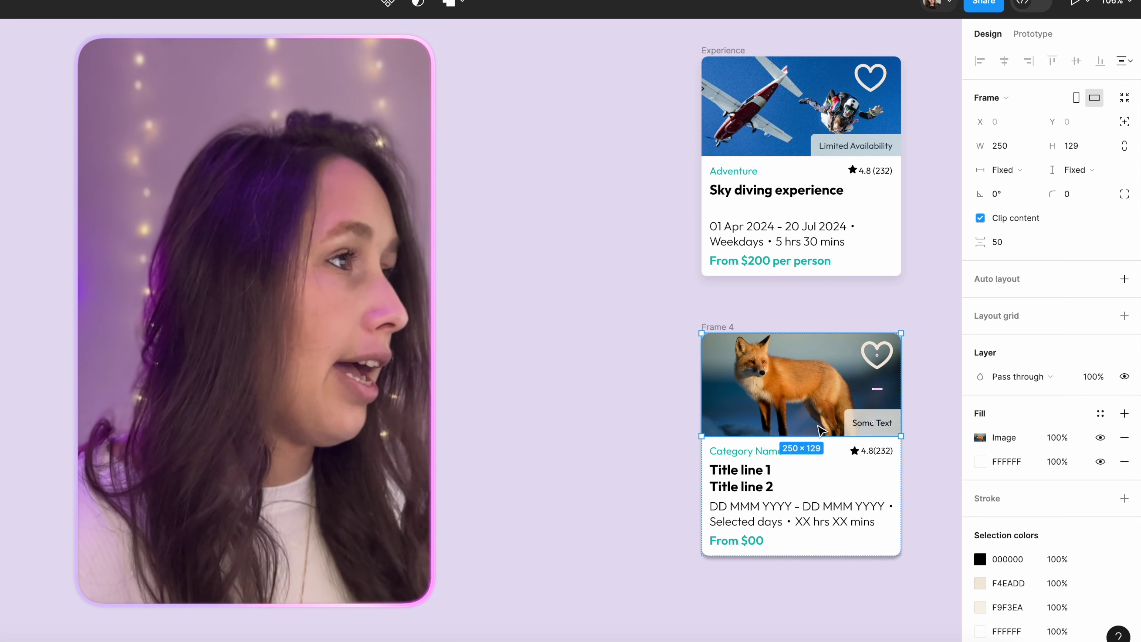
pyautogui.press('super+slash')
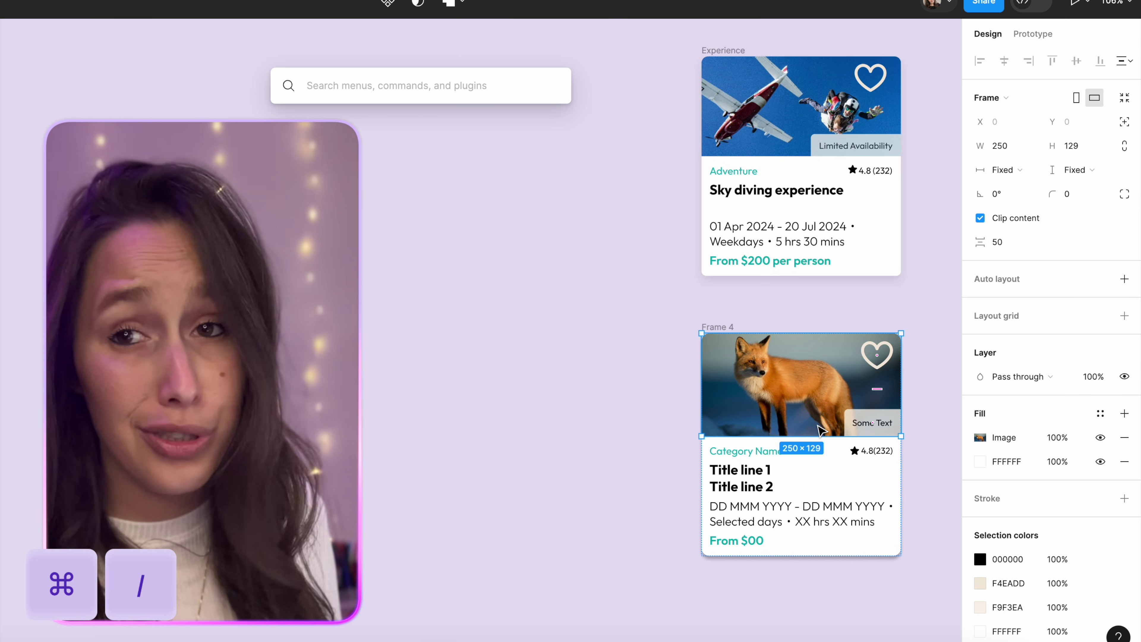
pyautogui.write('uns')
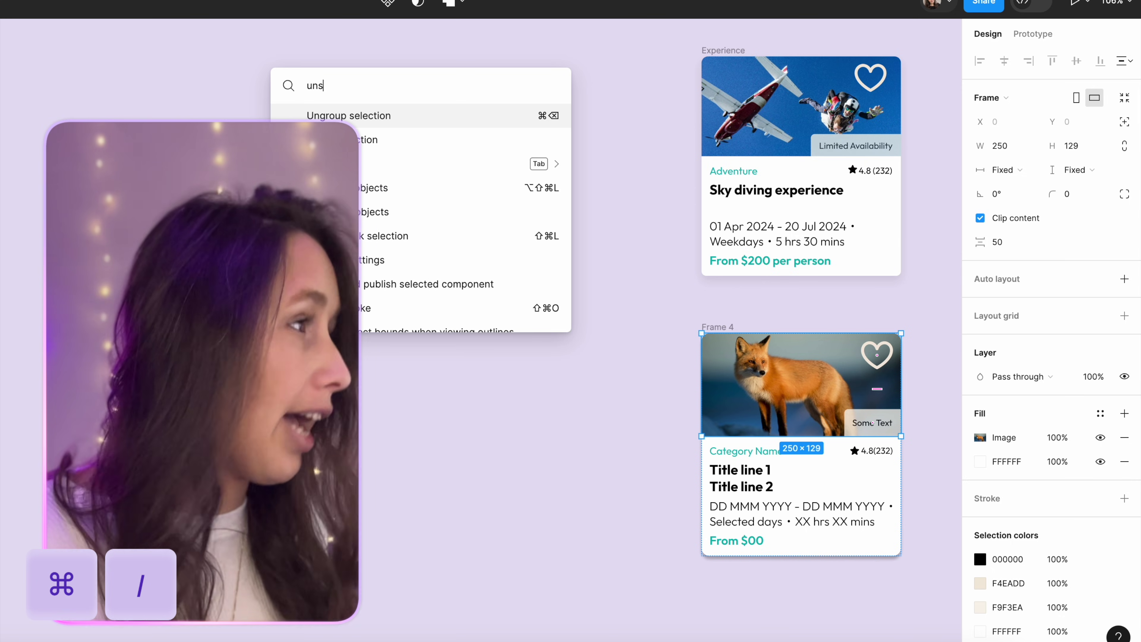
pyautogui.press('Down')
pyautogui.press('Down')
pyautogui.press('Return')
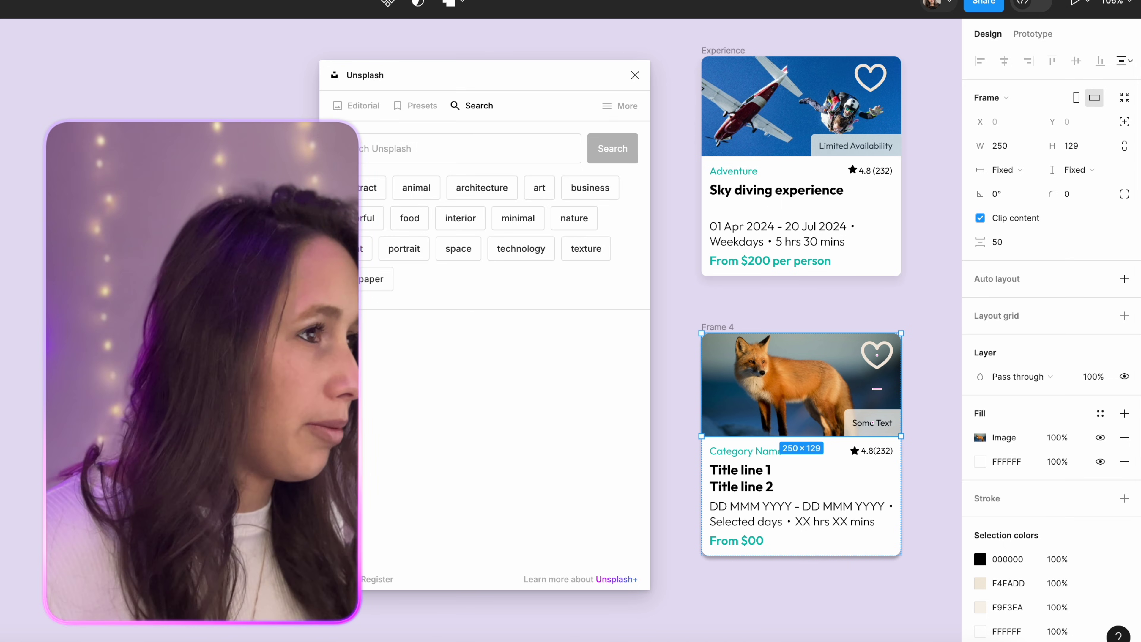
# Search Unsplash for diving photos, fill the Image frame with the plane and skydiver photo, and close the plugin.
pyautogui.press('k')
pyautogui.click(359, 148)
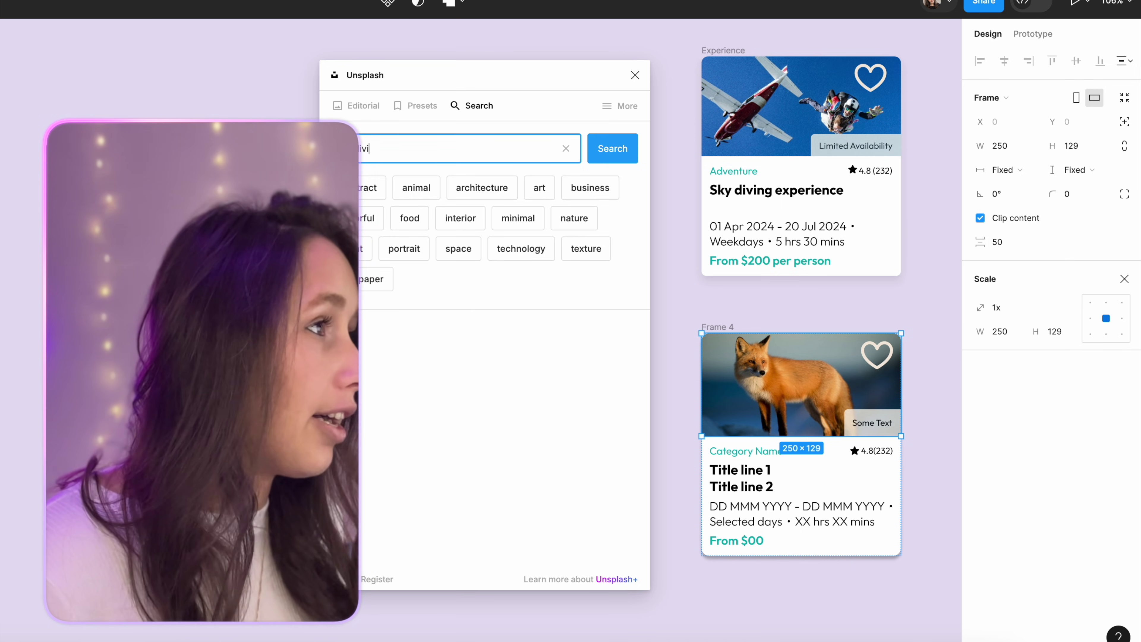
pyautogui.write('diving')
pyautogui.press('Return')
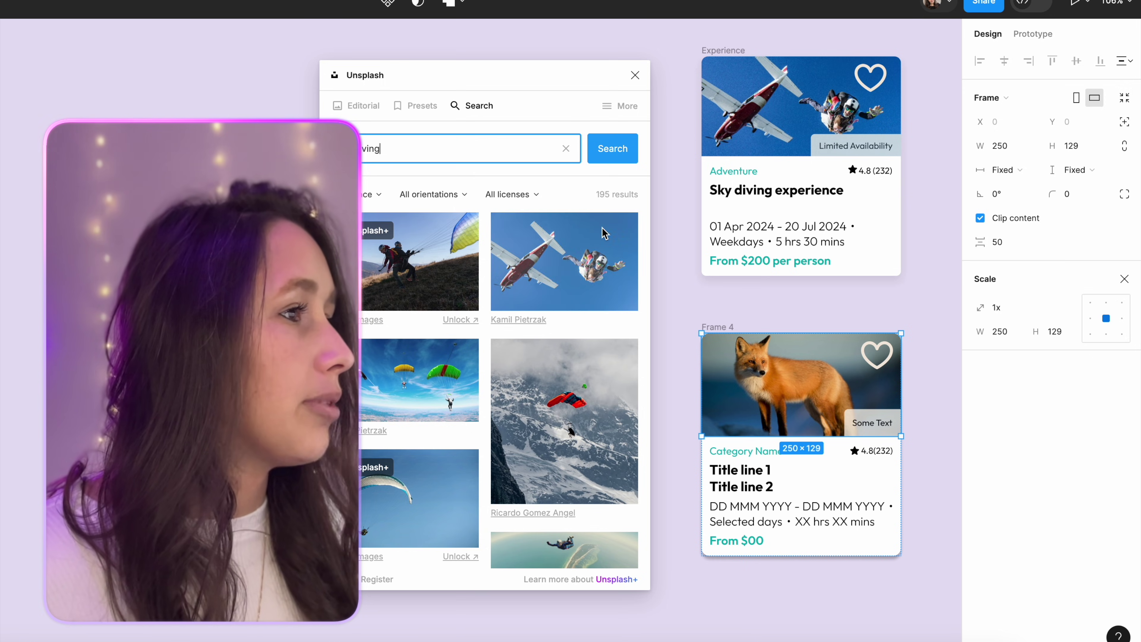
pyautogui.click(602, 233)
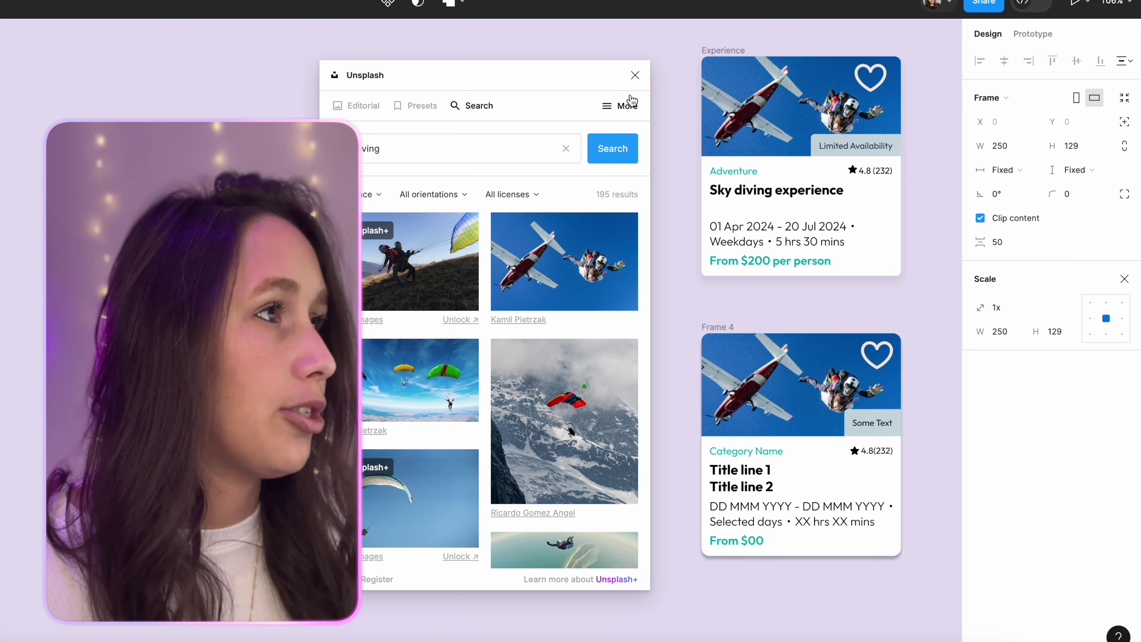
pyautogui.click(635, 75)
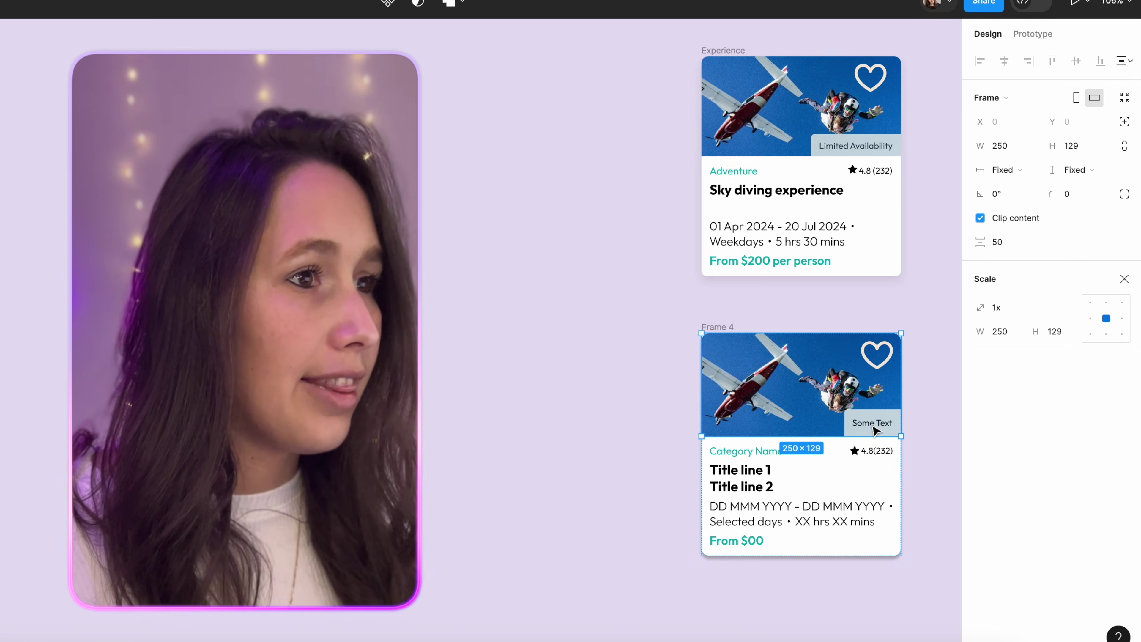
# Change the text of the tag on the recreated card's image to "Limited Availability".
pyautogui.click(874, 429)
pyautogui.click(1125, 255)
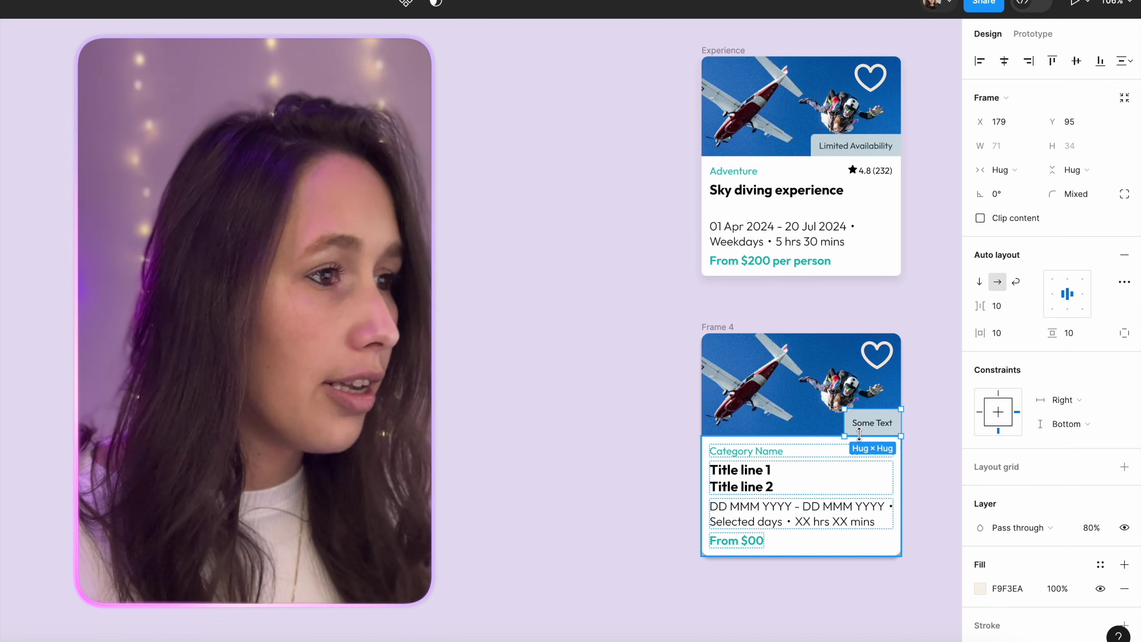
pyautogui.doubleClick(871, 427)
pyautogui.press('Return')
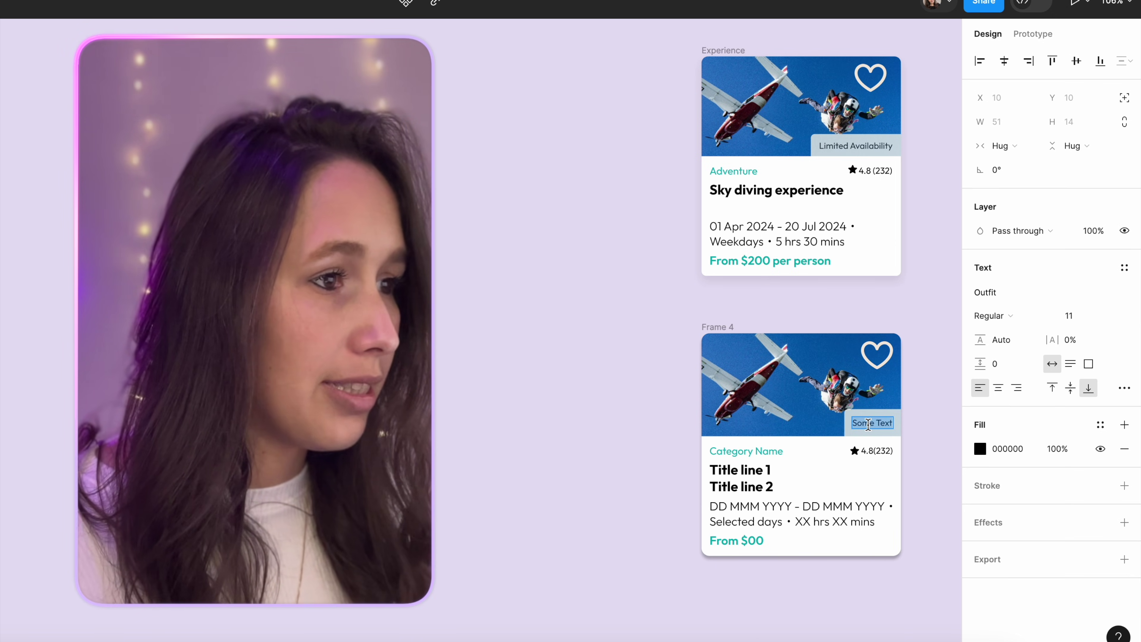
pyautogui.write('Limi')
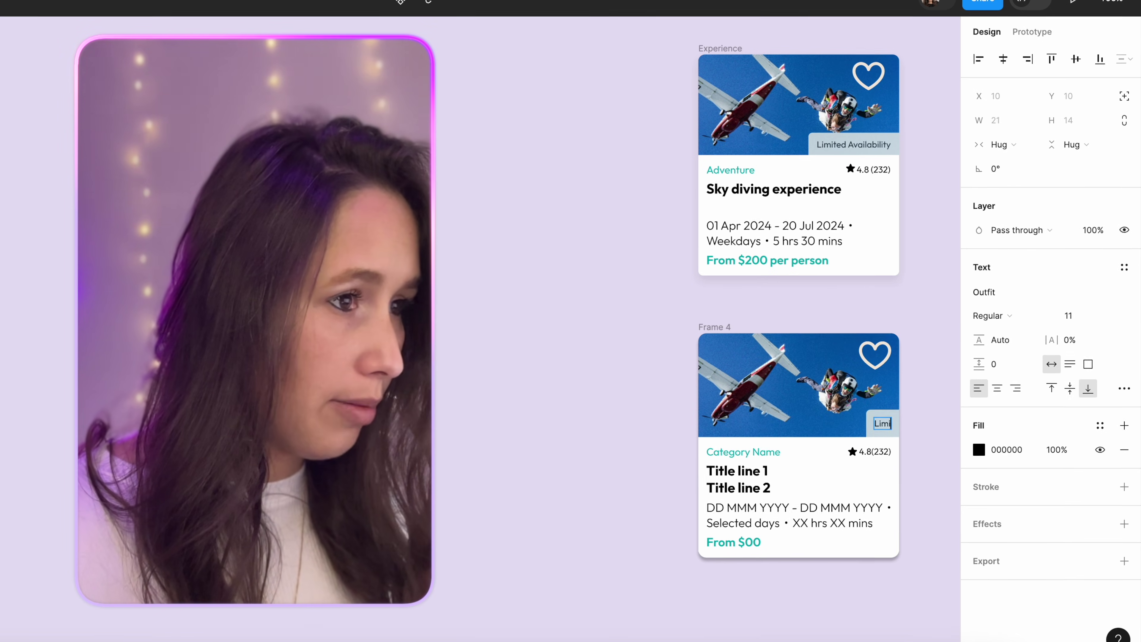
pyautogui.write('ted Availabilit')
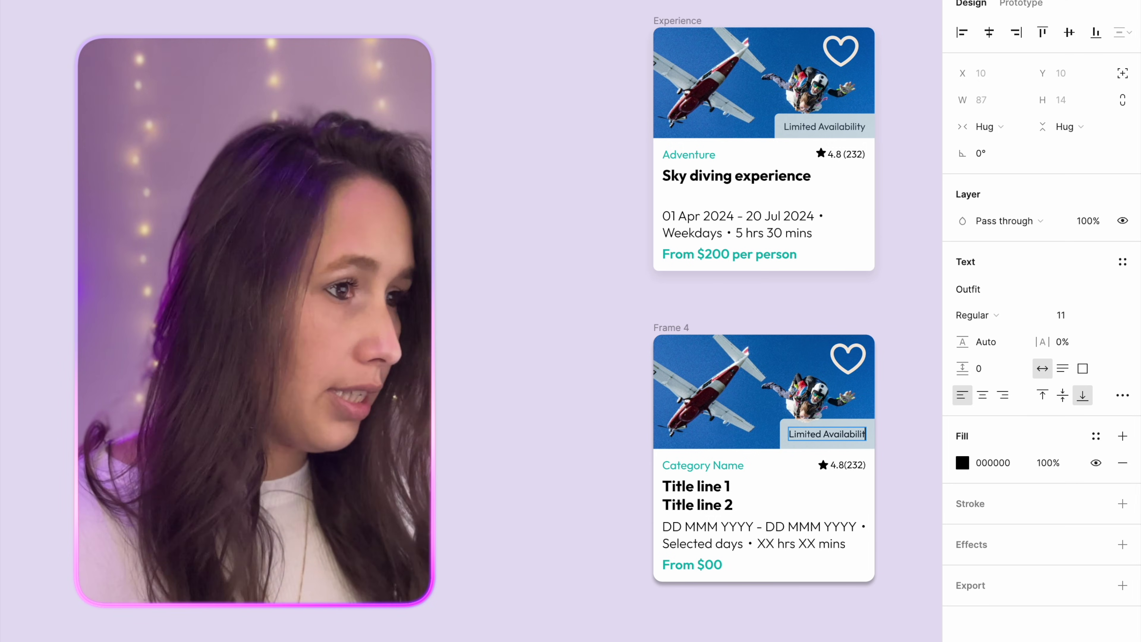
pyautogui.press('Escape')
pyautogui.press('Escape')
pyautogui.press('Escape')
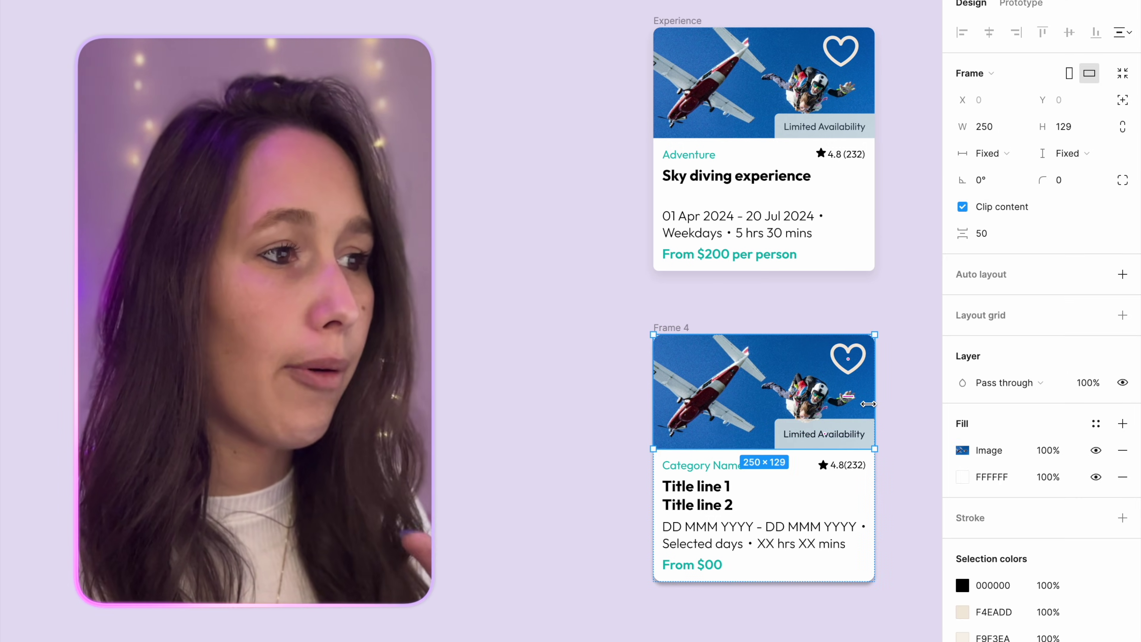
# Set the constraints of the Limited Availability tag frame to Left and Top.
pyautogui.click(889, 424)
pyautogui.click(841, 432)
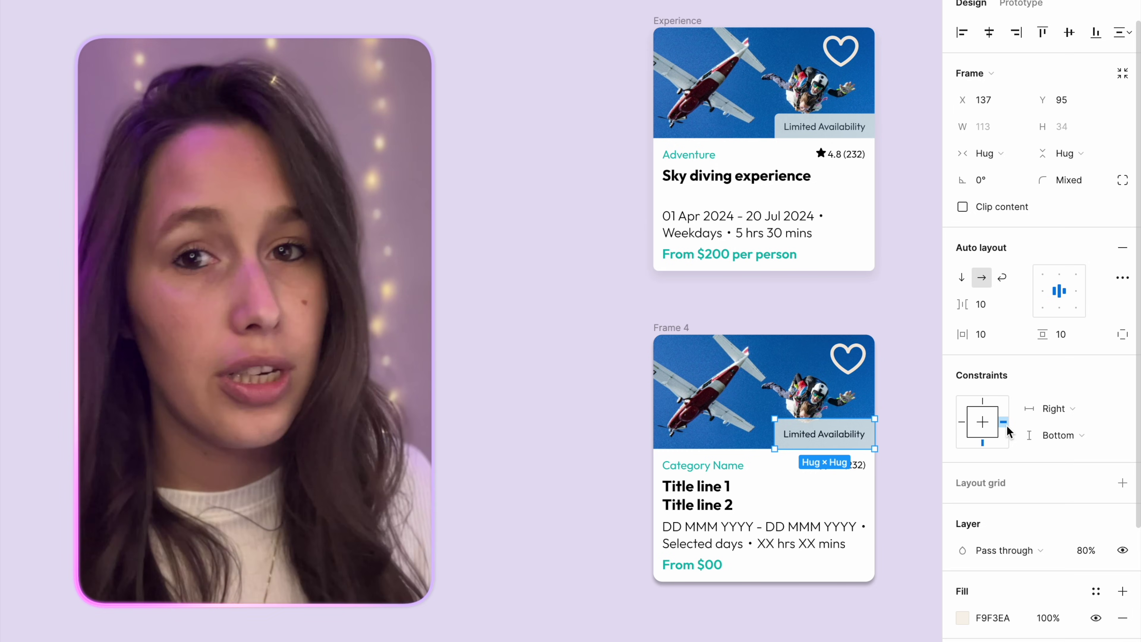
pyautogui.click(962, 422)
pyautogui.click(982, 401)
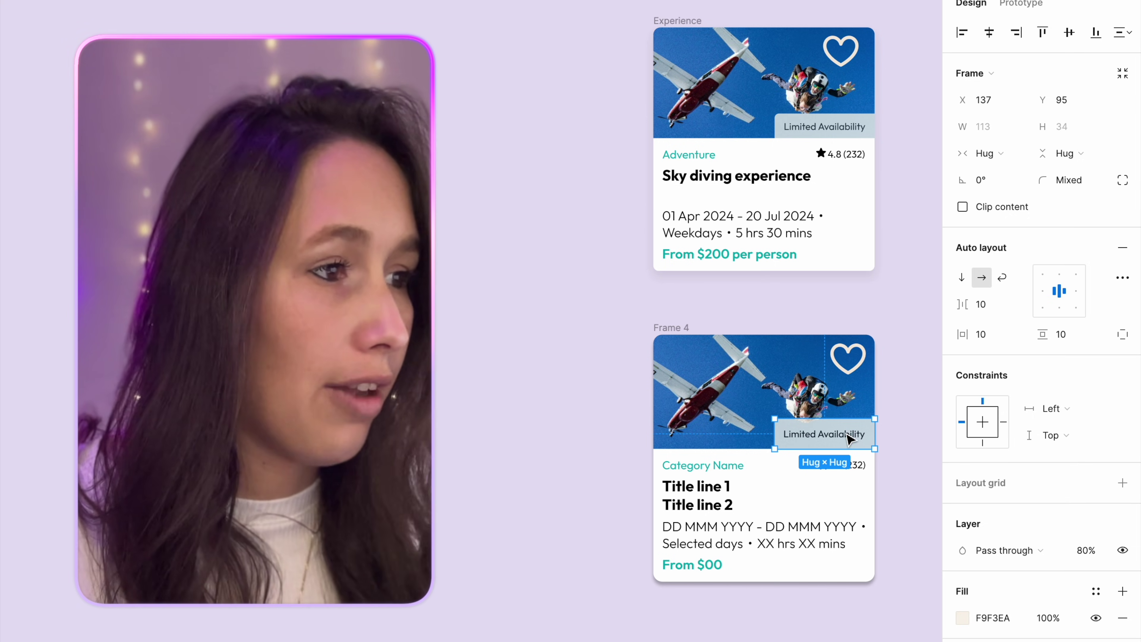
# Try the placeholder text "djfhj" in the tag and restore its text to "Limited Availability".
pyautogui.doubleClick(844, 435)
pyautogui.press('Return')
pyautogui.write('djfhj')
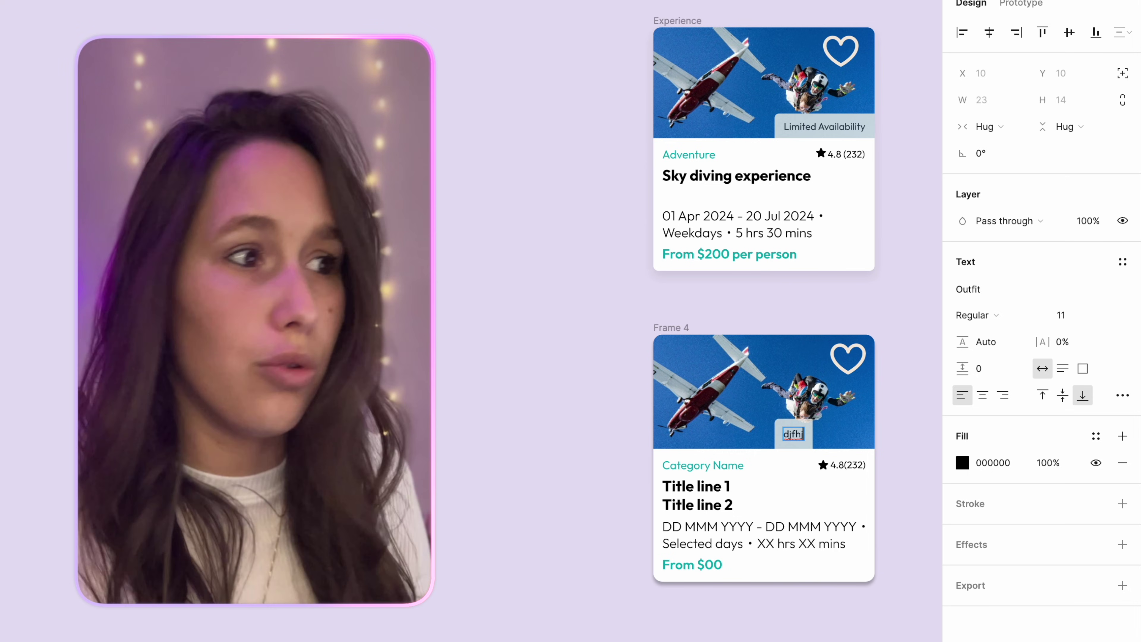
pyautogui.write('Limited Availability')
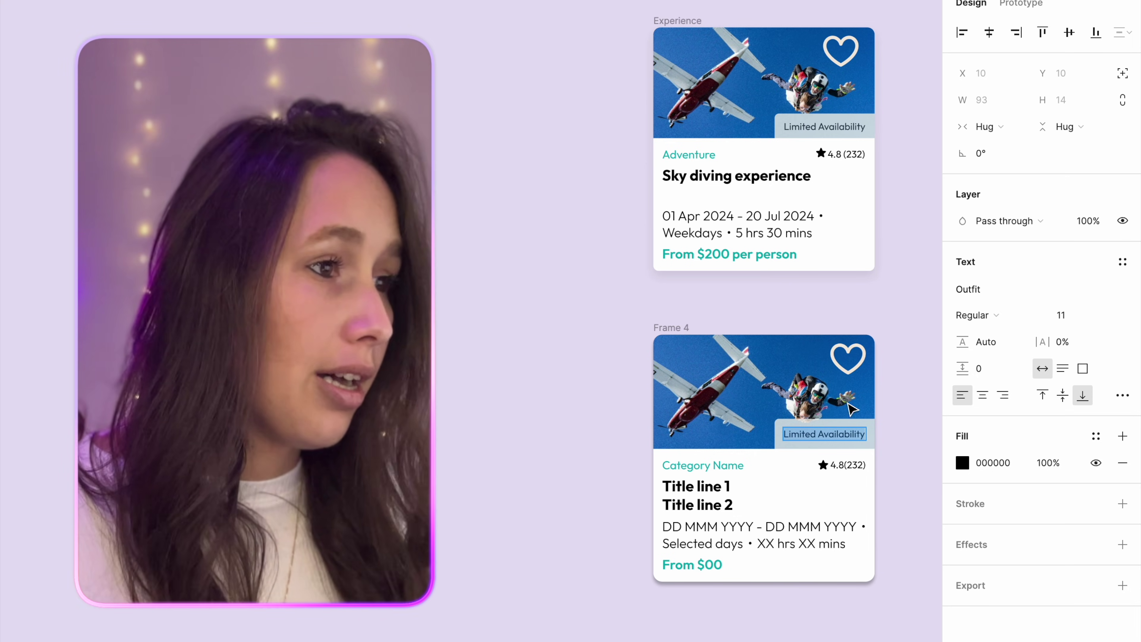
pyautogui.press('Escape')
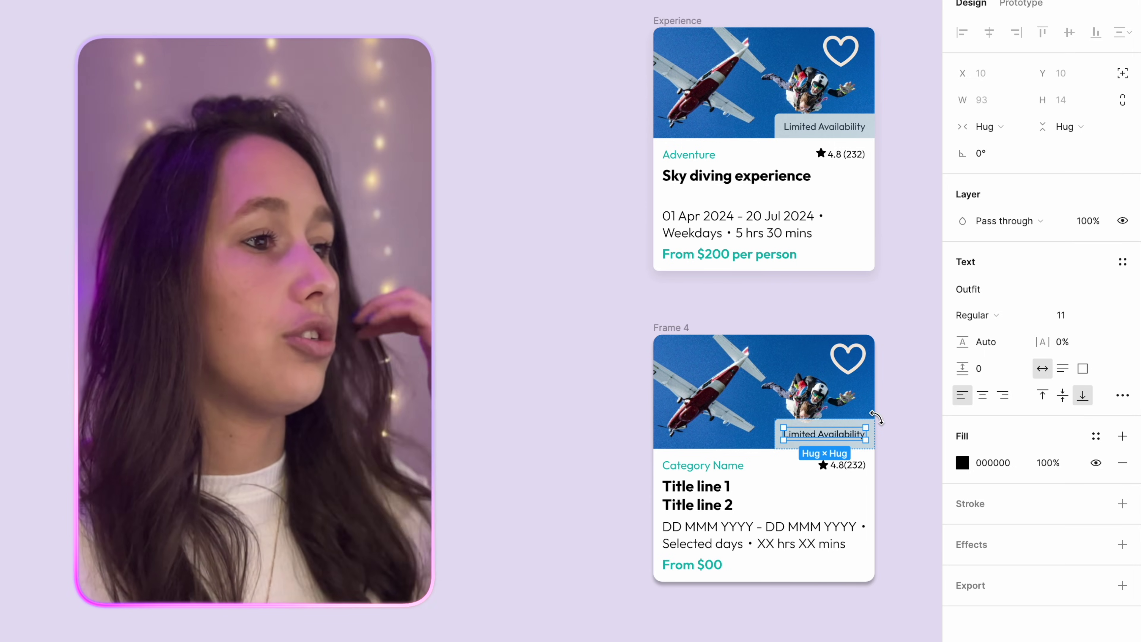
# Set the constraints of the Limited Availability tag frame to Right and Bottom.
pyautogui.press('Escape')
pyautogui.click(1004, 422)
pyautogui.click(982, 443)
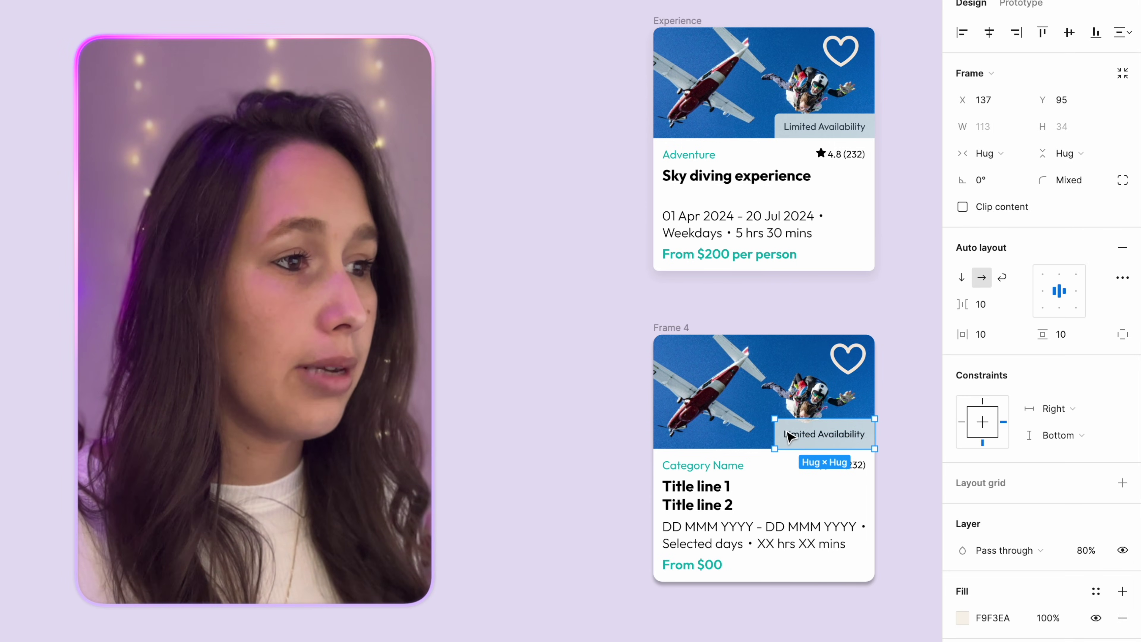
# Try the placeholder text "dfdfdff" in the tag and undo the text change.
pyautogui.doubleClick(787, 436)
pyautogui.write('dfdfdff')
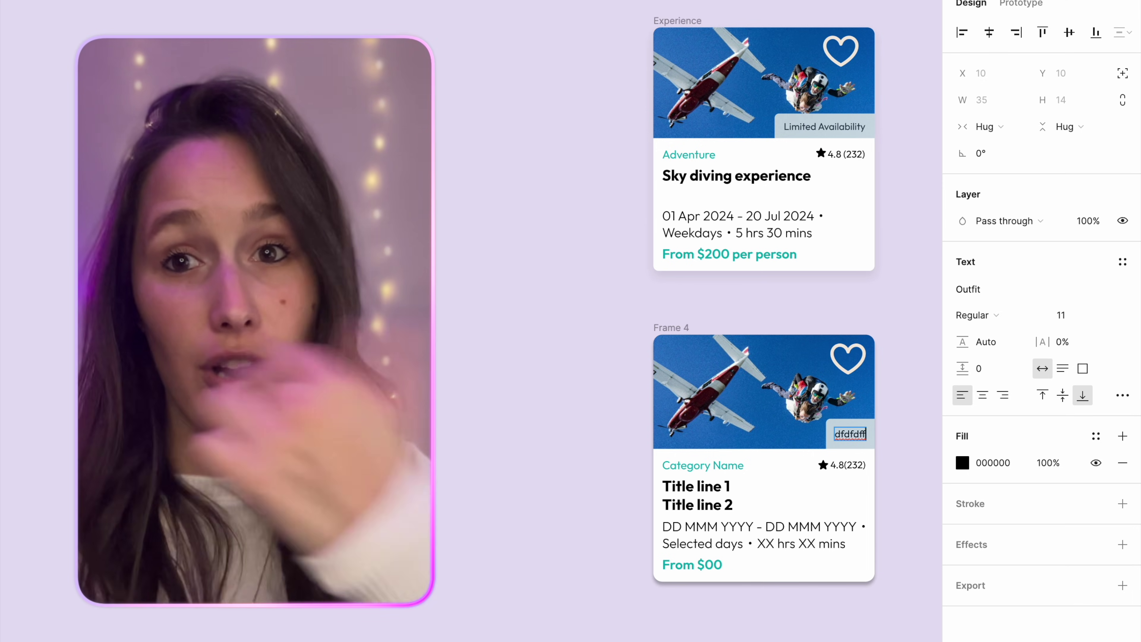
pyautogui.hotkey('ctrl', 'z')
# Change the recreated card's category text to "Adventure".
pyautogui.click(719, 467)
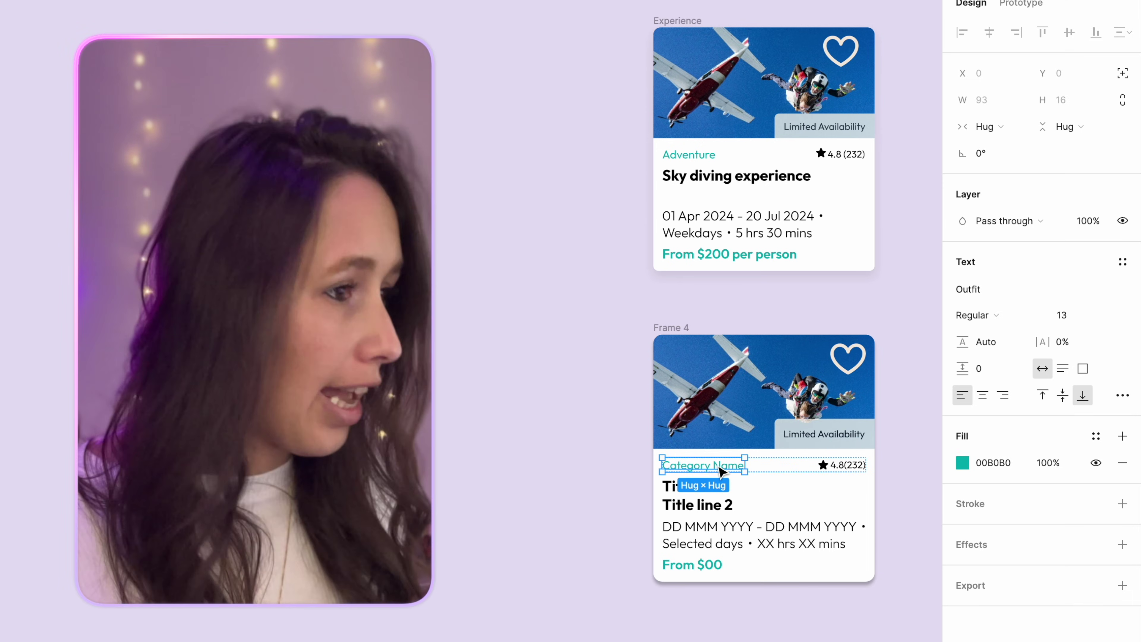
pyautogui.doubleClick(719, 468)
pyautogui.write('Adventure')
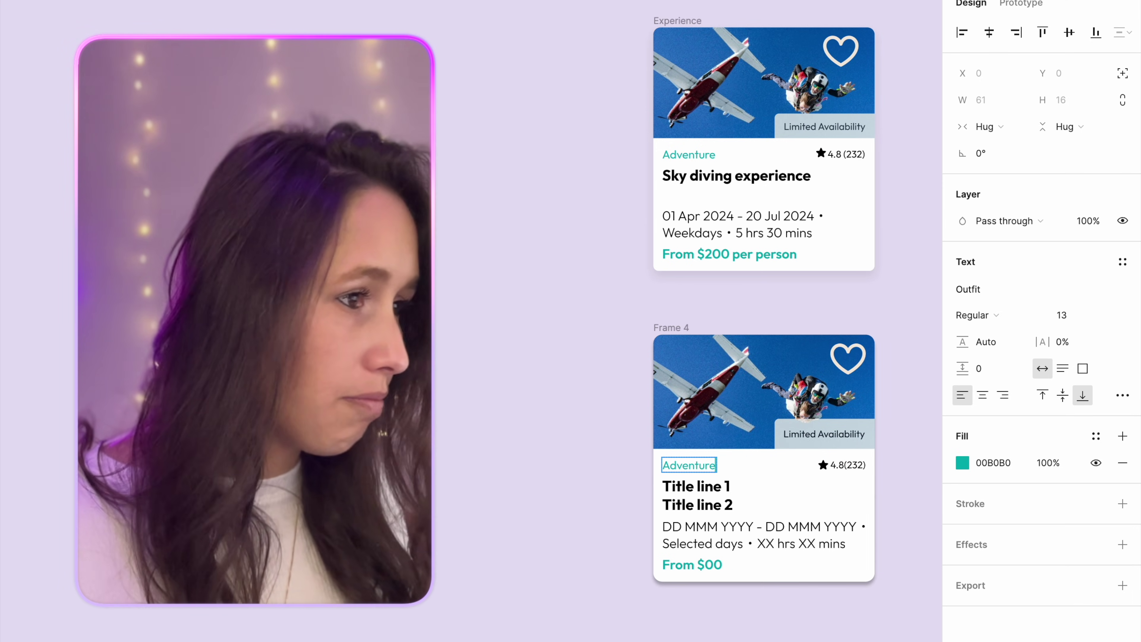
# Test a long category by pasting "Adventure" repeatedly into the text, and reduce it to a single "Adventure".
pyautogui.doubleClick(710, 465)
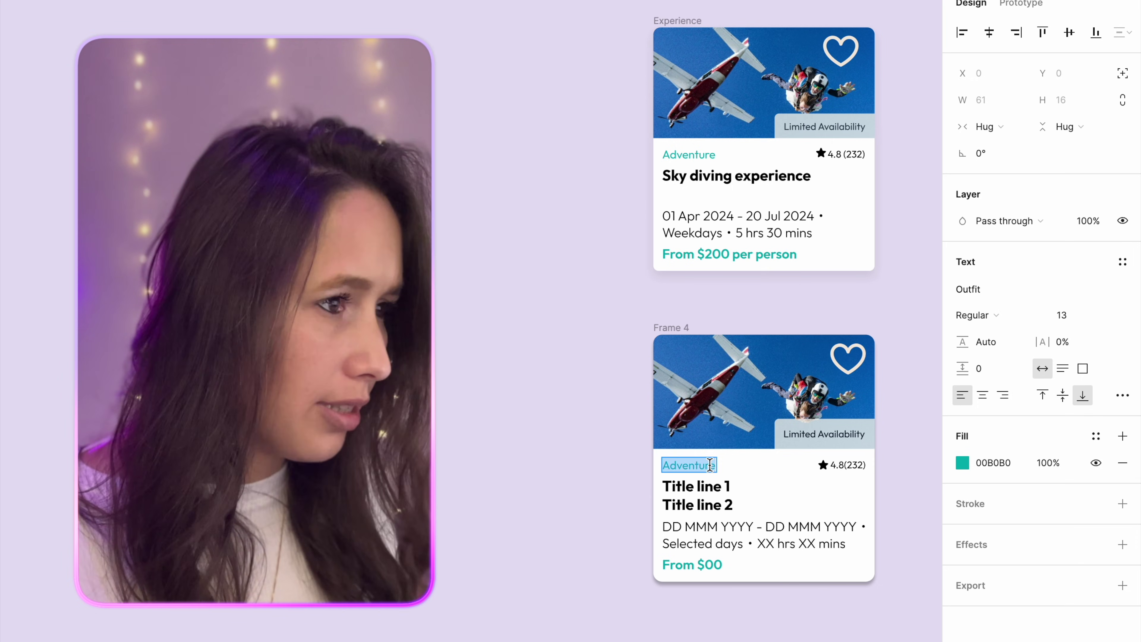
pyautogui.hotkey('ctrl', 'c')
pyautogui.press('Right')
pyautogui.hotkey('ctrl', 'v')
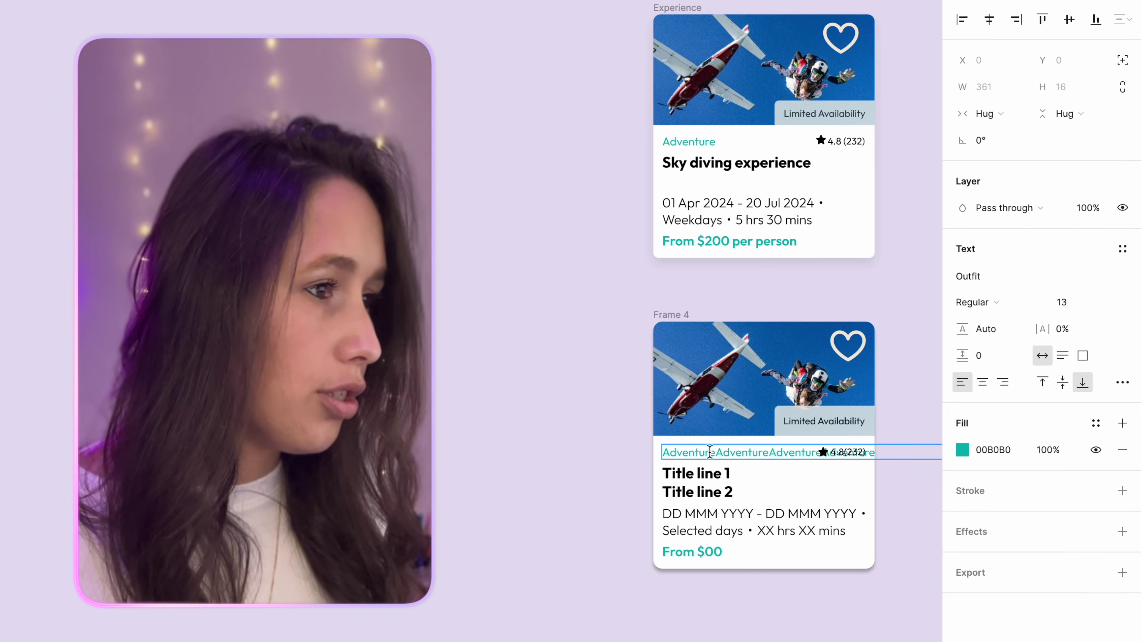
pyautogui.hotkey('ctrl', 'a')
pyautogui.hotkey('ctrl', 'v')
pyautogui.press('Escape')
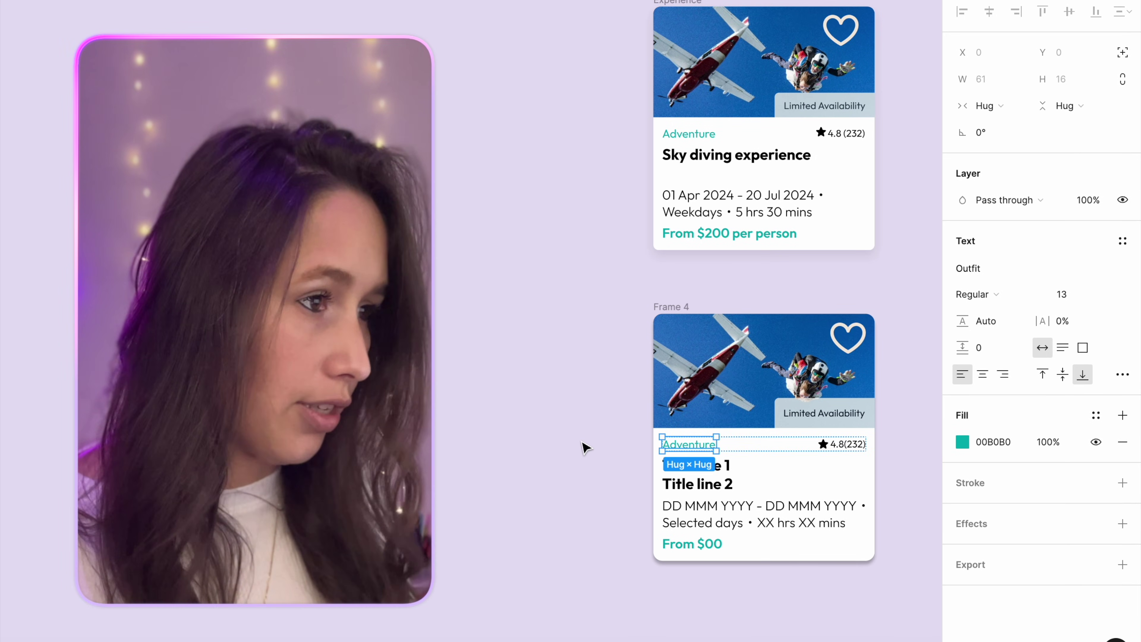
# Set the Adventure category text's horizontal resizing to Fill container.
pyautogui.click(984, 105)
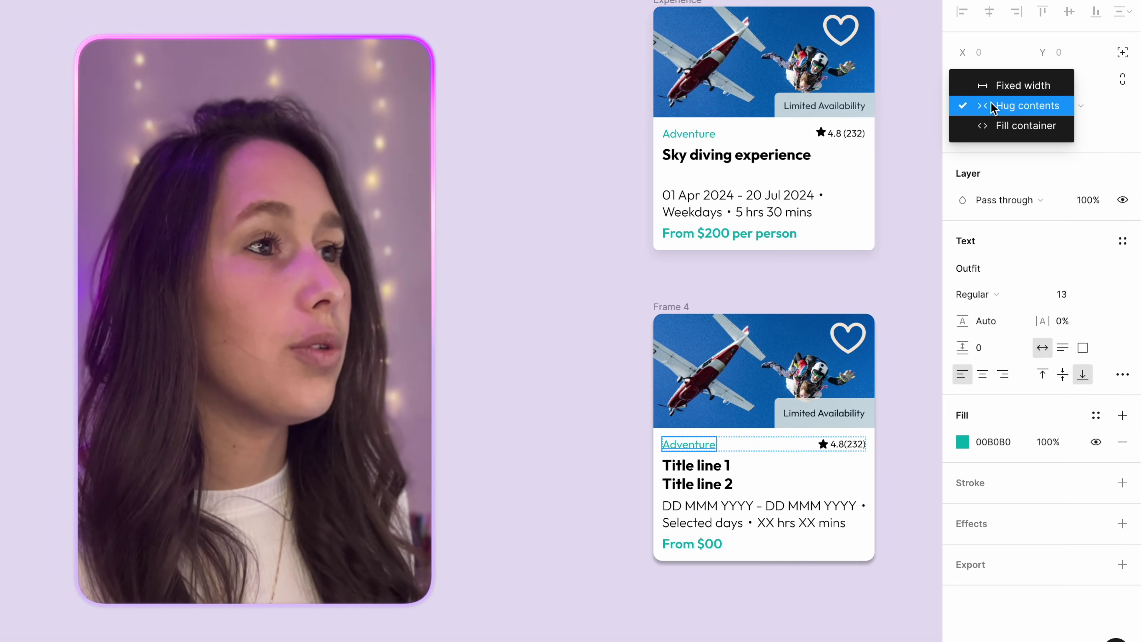
pyautogui.click(999, 123)
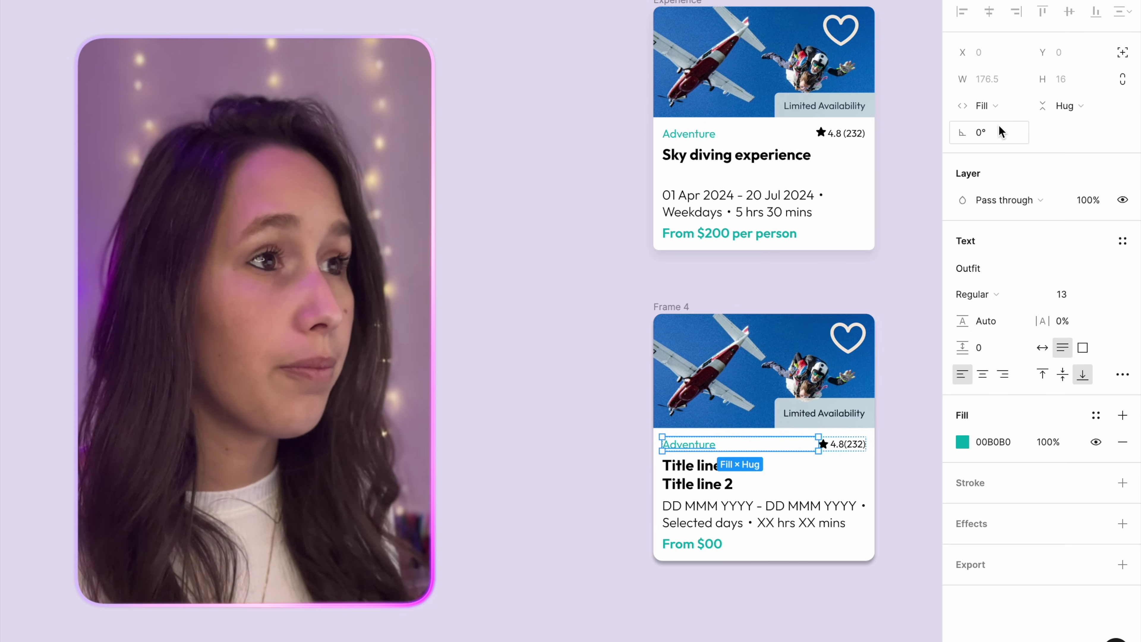
pyautogui.click(586, 411)
# Set the horizontal spacing between items in the category and rating row to 5.
pyautogui.click(794, 440)
pyautogui.click(795, 439)
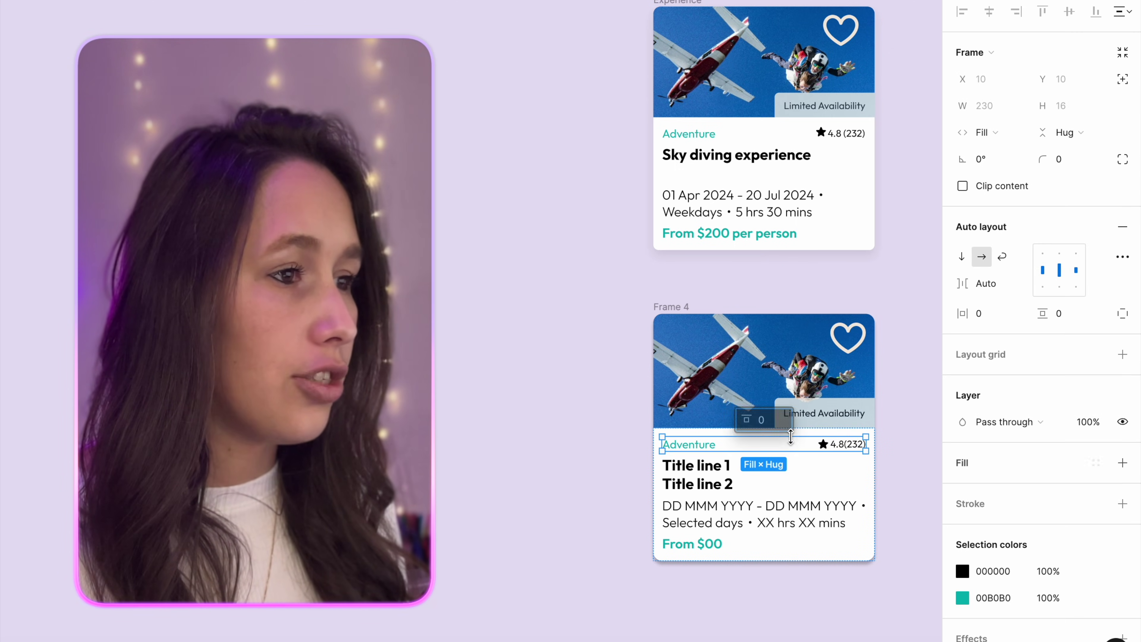
pyautogui.click(1005, 277)
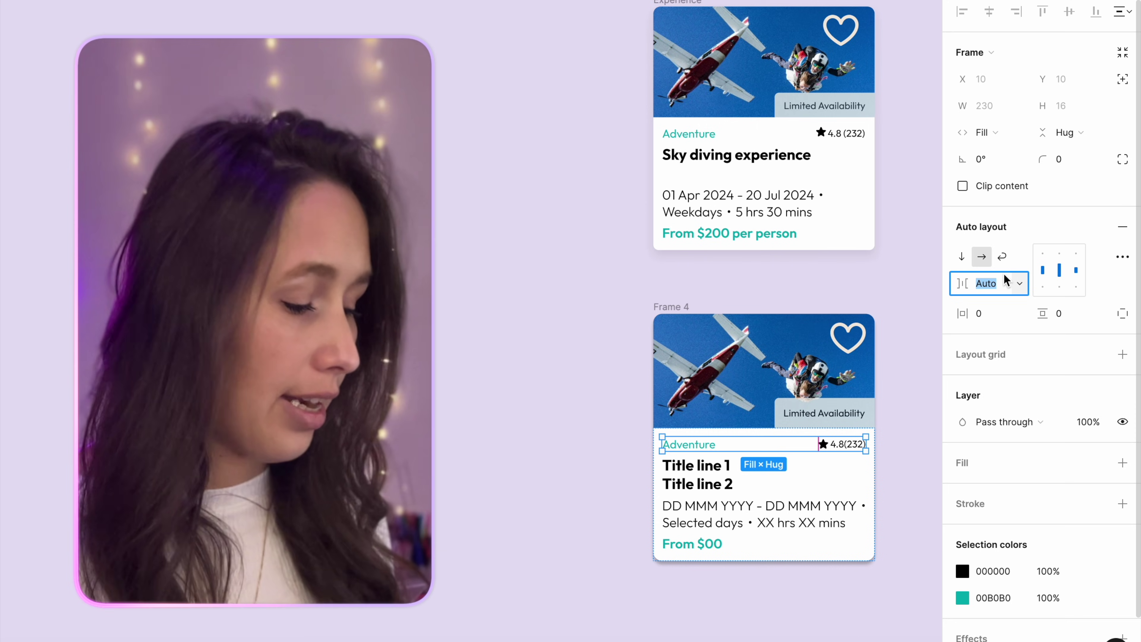
pyautogui.write('5')
pyautogui.press('Return')
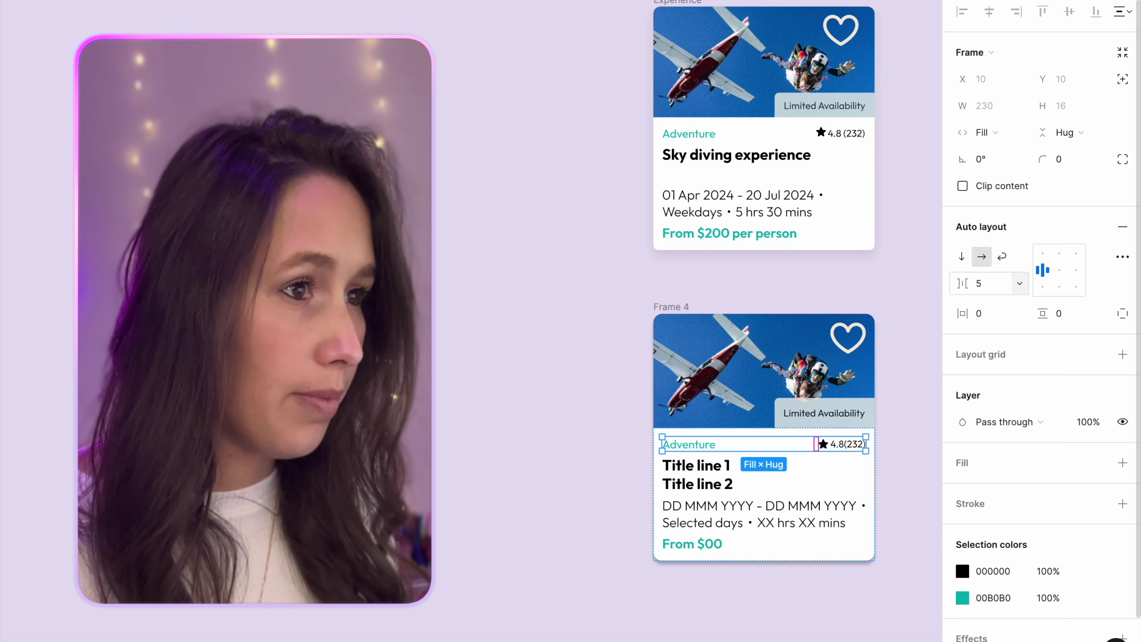
# Lengthen the category text by pasting "Adventure" until the word repeats four times, to test how it wraps beside the rating.
pyautogui.doubleClick(705, 443)
pyautogui.hotkey('ctrl', 'c')
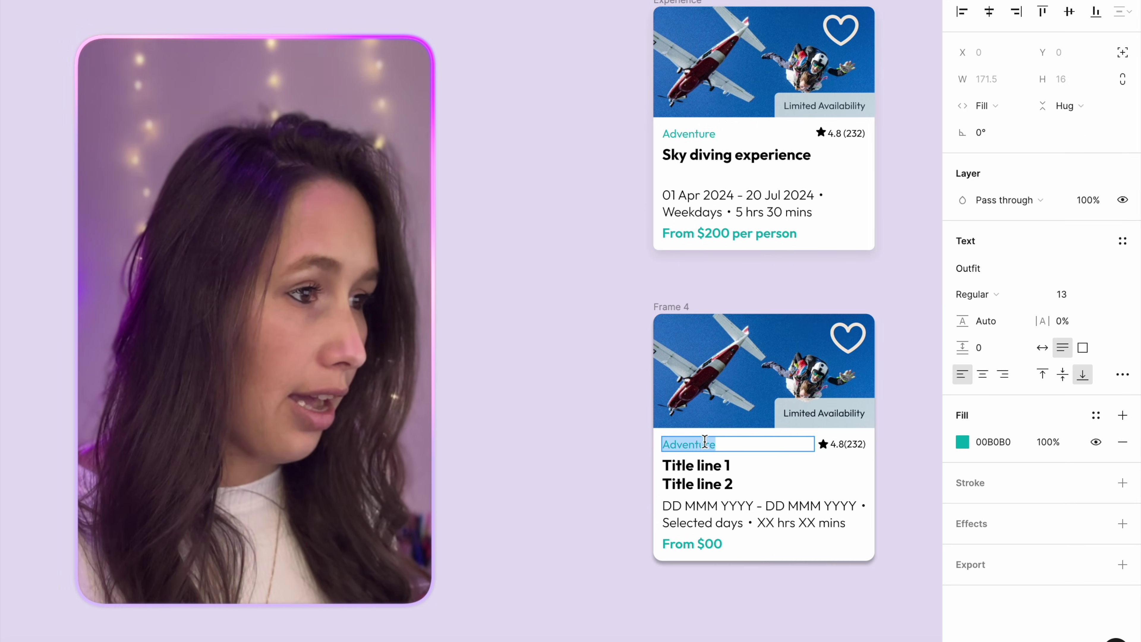
pyautogui.press('Right')
pyautogui.hotkey('ctrl', 'v')
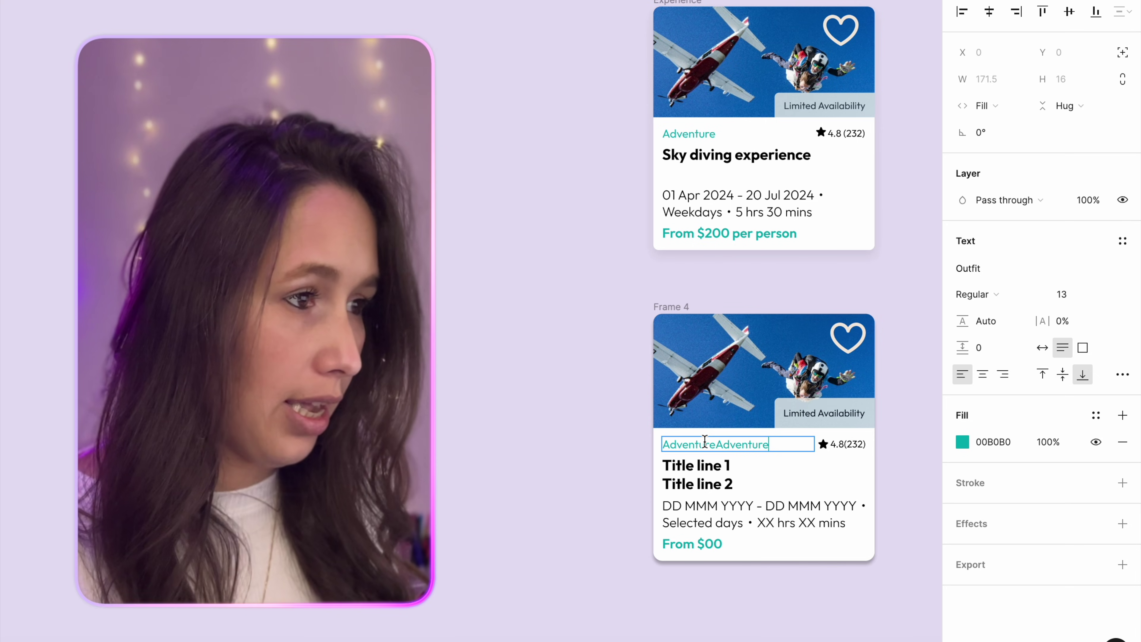
pyautogui.hotkey('ctrl', 'v')
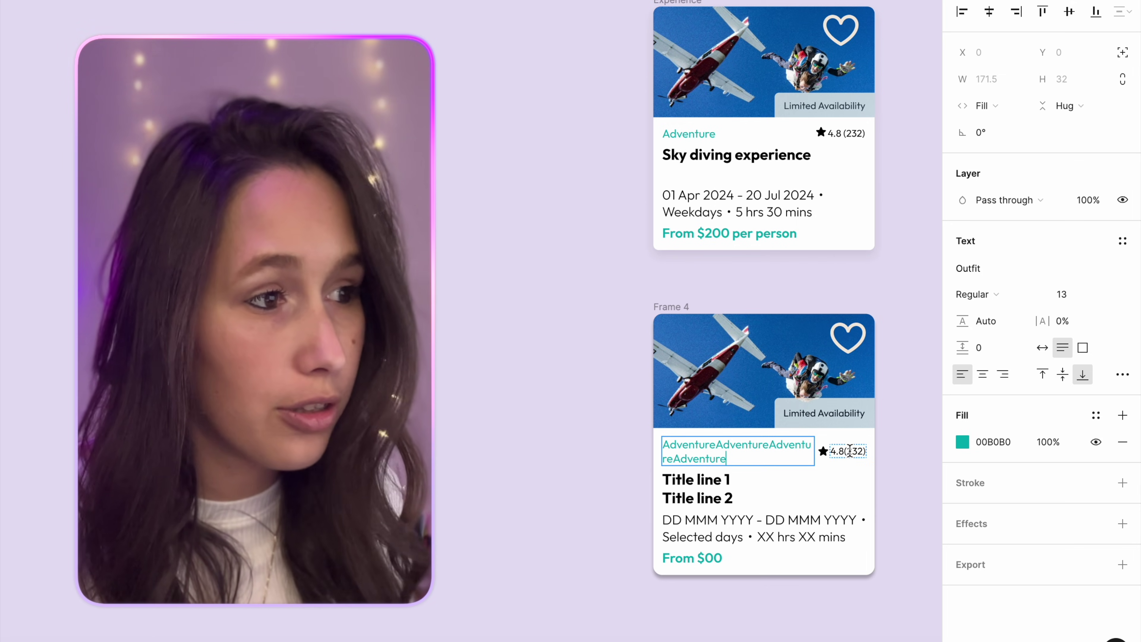
# Shorten the category text to "AdventureAdventure".
pyautogui.press('BackSpace')
pyautogui.press('BackSpace')
pyautogui.press('BackSpace')
pyautogui.press('BackSpace')
pyautogui.press('BackSpace')
pyautogui.press('BackSpace')
pyautogui.press('BackSpace')
pyautogui.press('BackSpace')
pyautogui.press('BackSpace')
pyautogui.press('BackSpace')
pyautogui.press('BackSpace')
pyautogui.press('BackSpace')
pyautogui.press('BackSpace')
pyautogui.press('BackSpace')
pyautogui.press('BackSpace')
pyautogui.press('BackSpace')
pyautogui.press('BackSpace')
pyautogui.press('BackSpace')
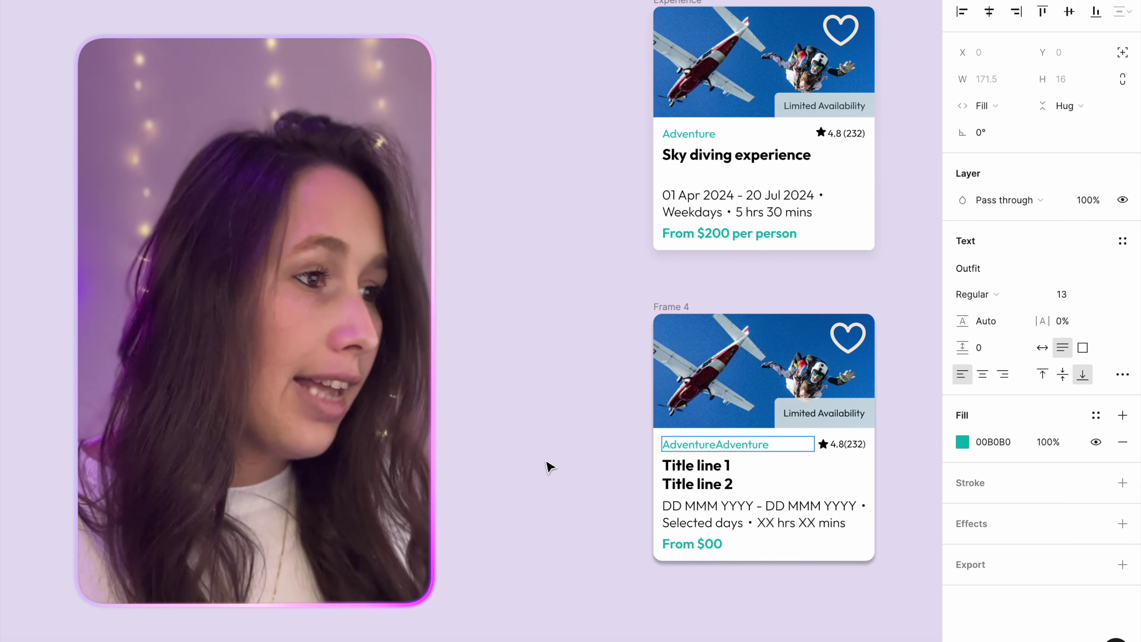
pyautogui.press('Escape')
# Set the category text's vertical resizing to Fixed height and turn on text truncation for it.
pyautogui.click(1069, 105)
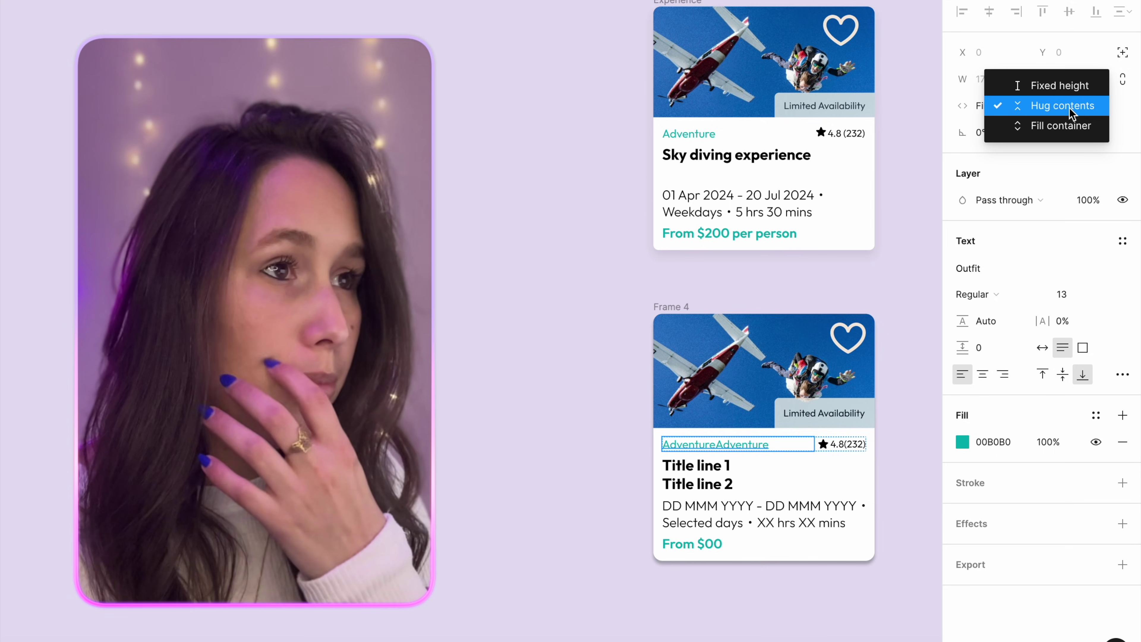
pyautogui.click(1068, 87)
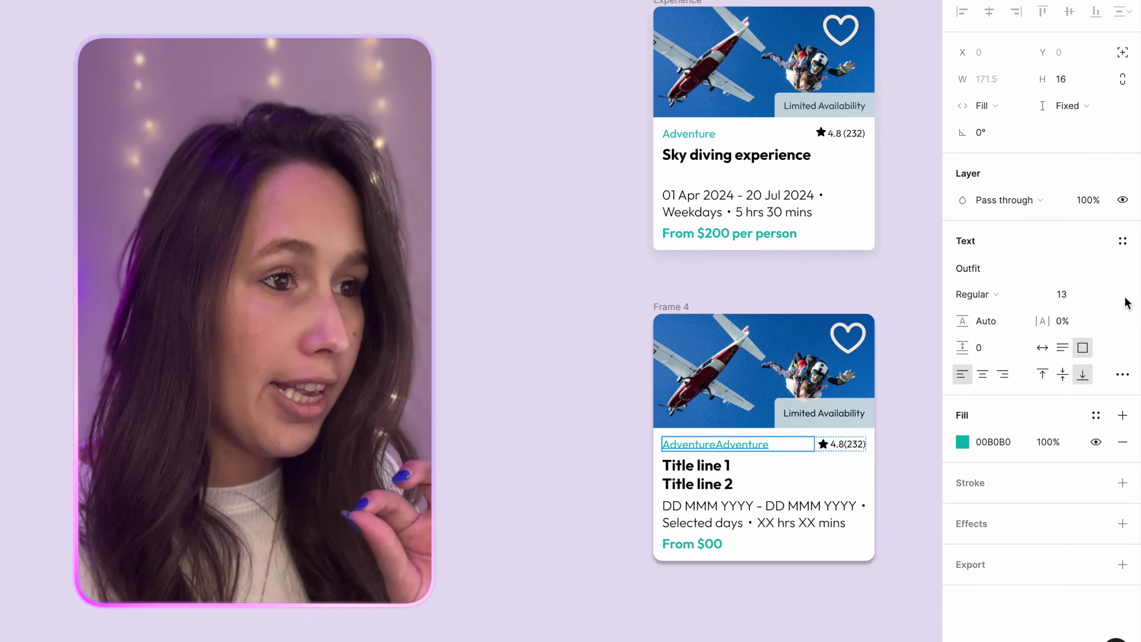
pyautogui.click(1124, 375)
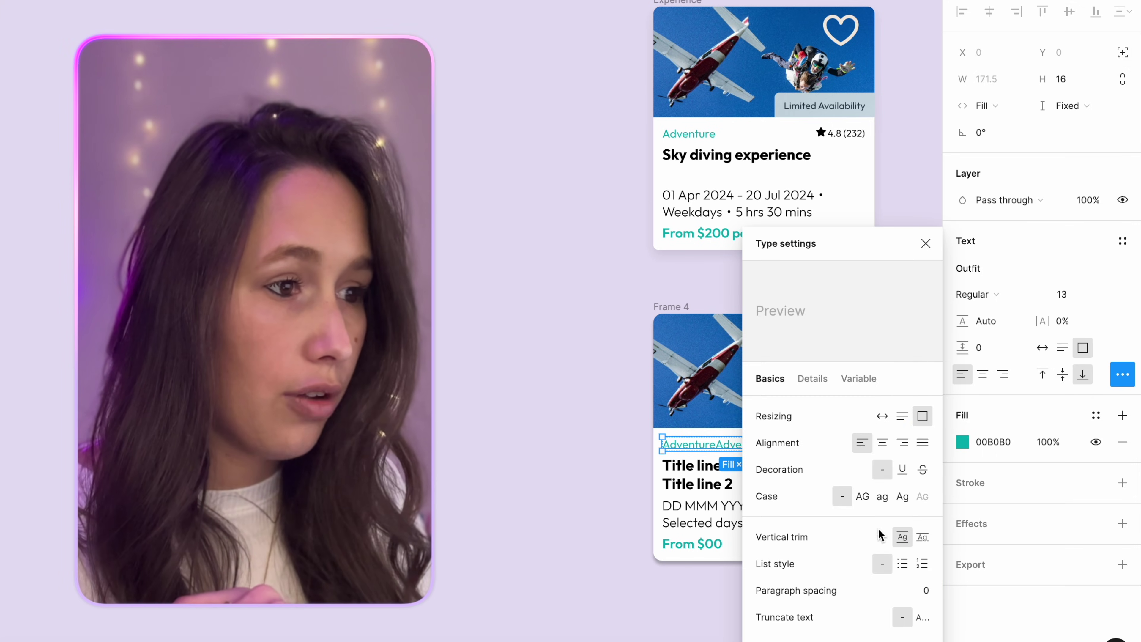
pyautogui.click(922, 617)
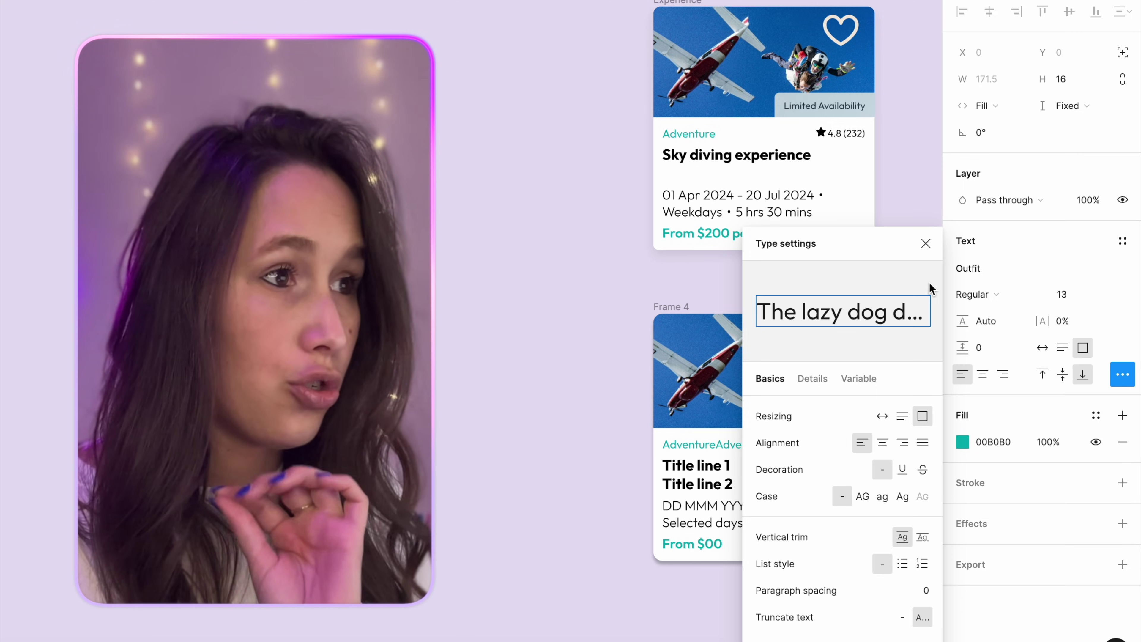
pyautogui.click(926, 243)
# Test the truncation by pasting "Adventure" repeatedly into the category text.
pyautogui.doubleClick(710, 450)
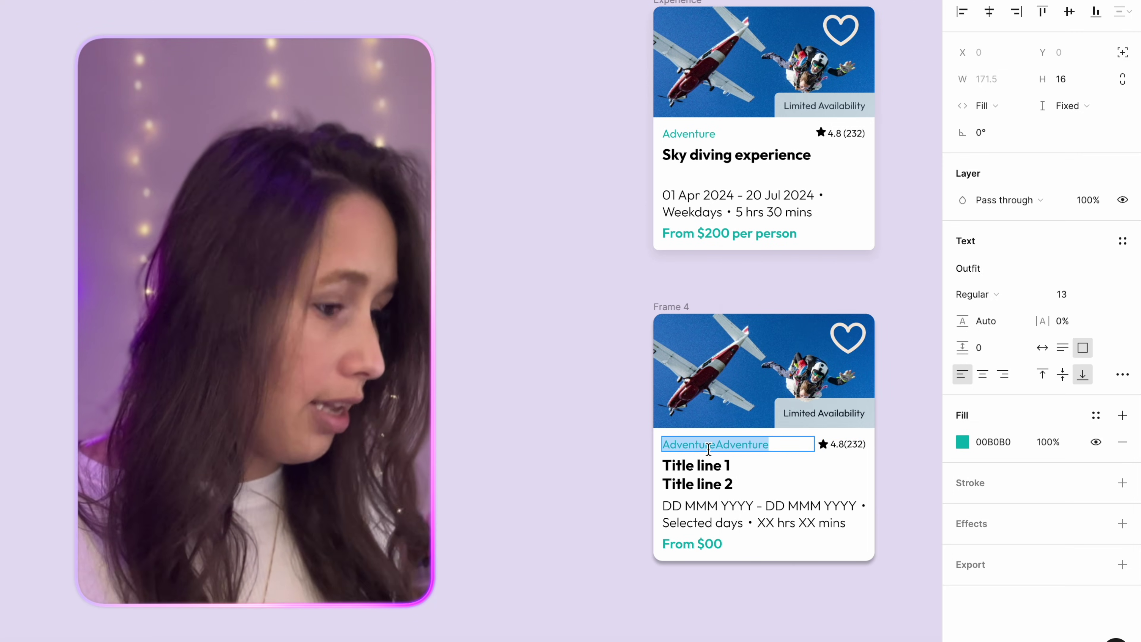
pyautogui.hotkey('ctrl', 'v')
pyautogui.hotkey('ctrl', 'v')
pyautogui.hotkey('ctrl', 'v')
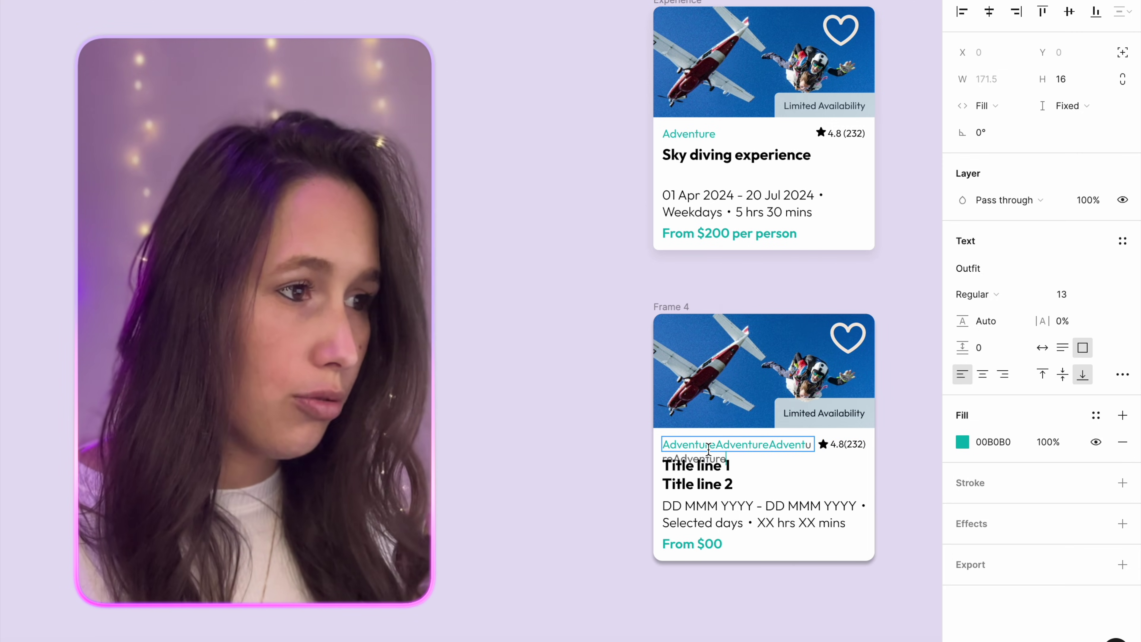
pyautogui.press('Escape')
pyautogui.press('Escape')
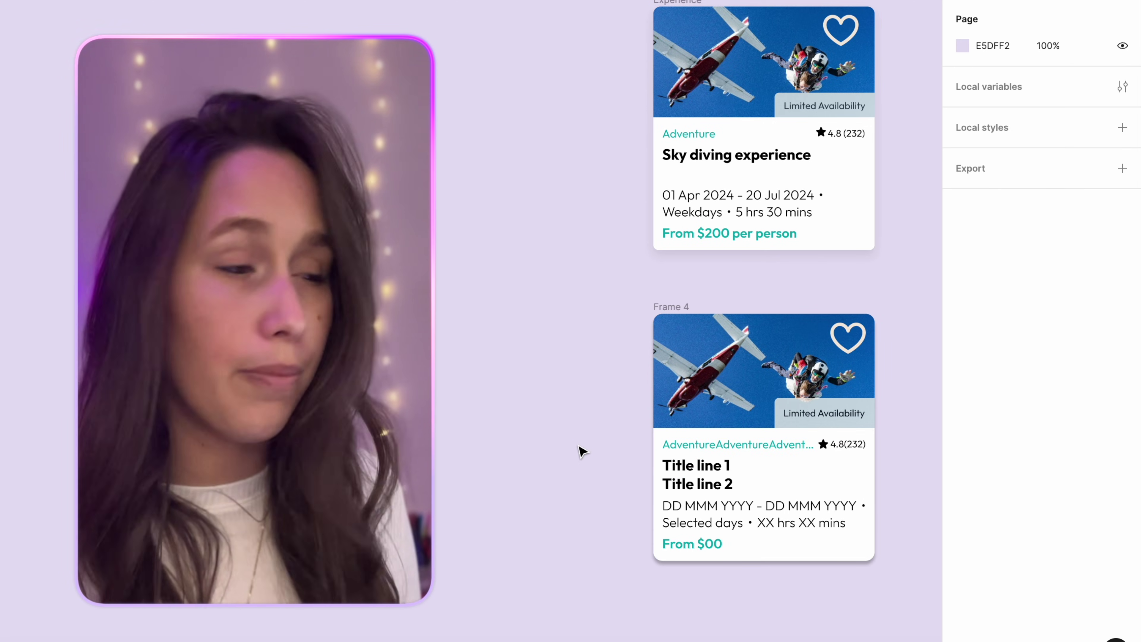
# Replace the whole category text with a single "Adventure".
pyautogui.click(690, 452)
pyautogui.doubleClick(689, 447)
pyautogui.doubleClick(688, 447)
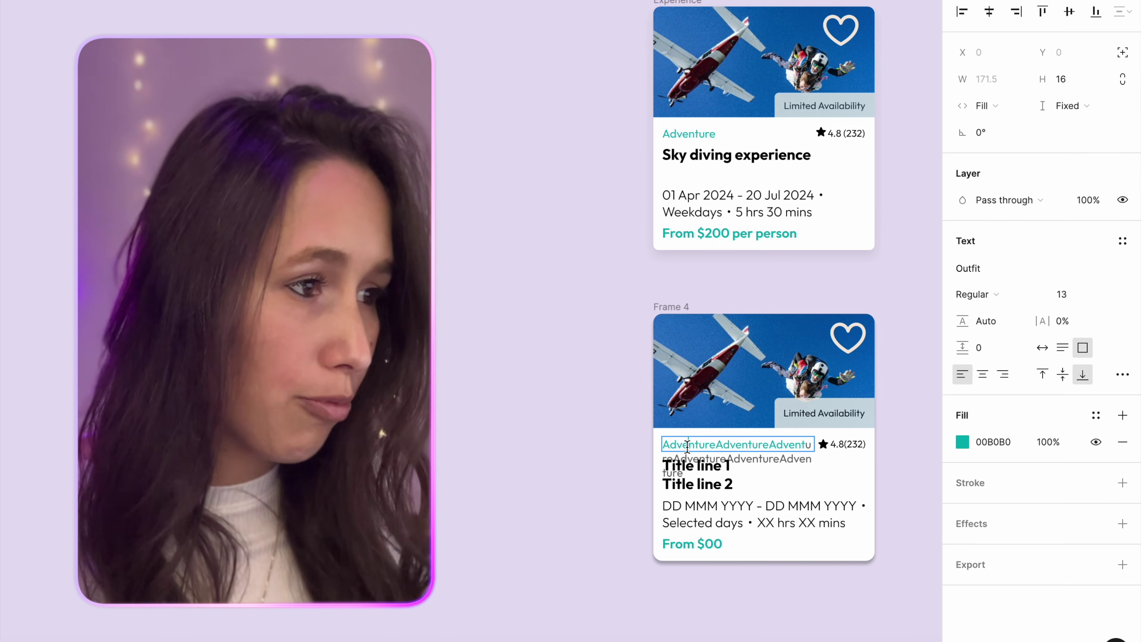
pyautogui.hotkey('ctrl', 'a')
pyautogui.write('Adventure')
pyautogui.press('Escape')
pyautogui.press('Escape')
# Replace the two-line title placeholder in Frame 4 with "Sky diving experience".
pyautogui.click(721, 474)
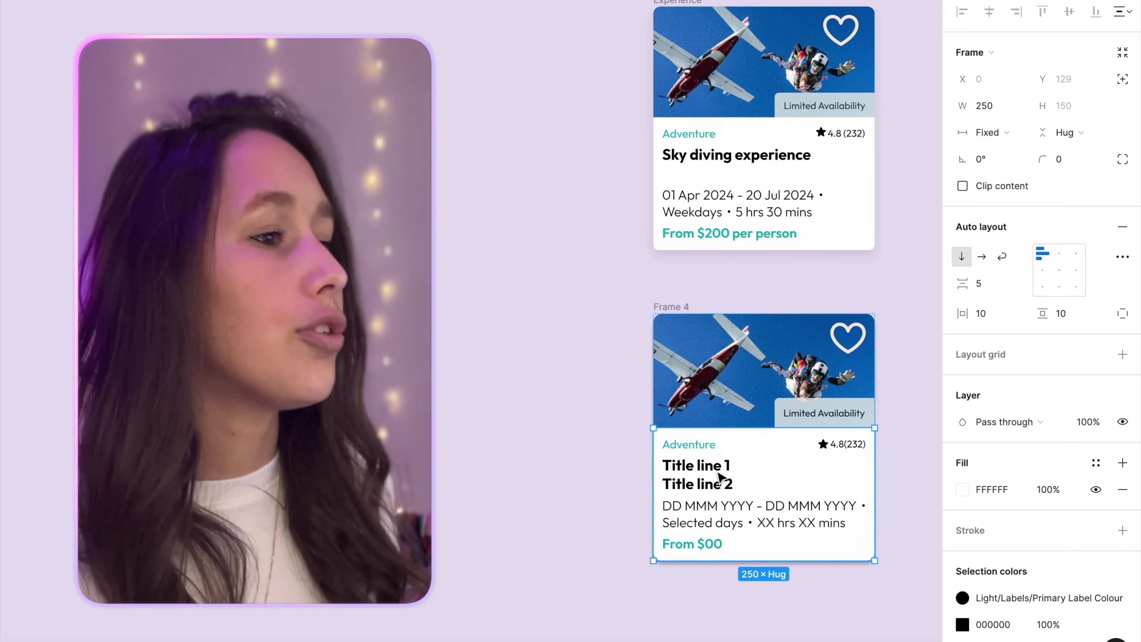
pyautogui.doubleClick(719, 475)
pyautogui.press('Return')
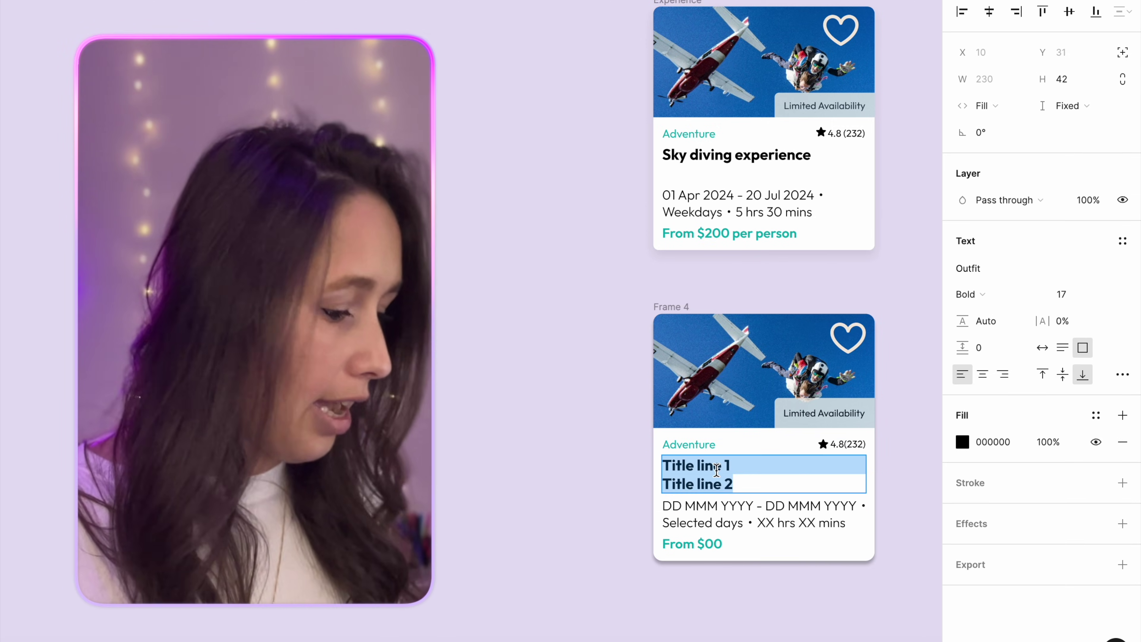
pyautogui.write('Sky diving')
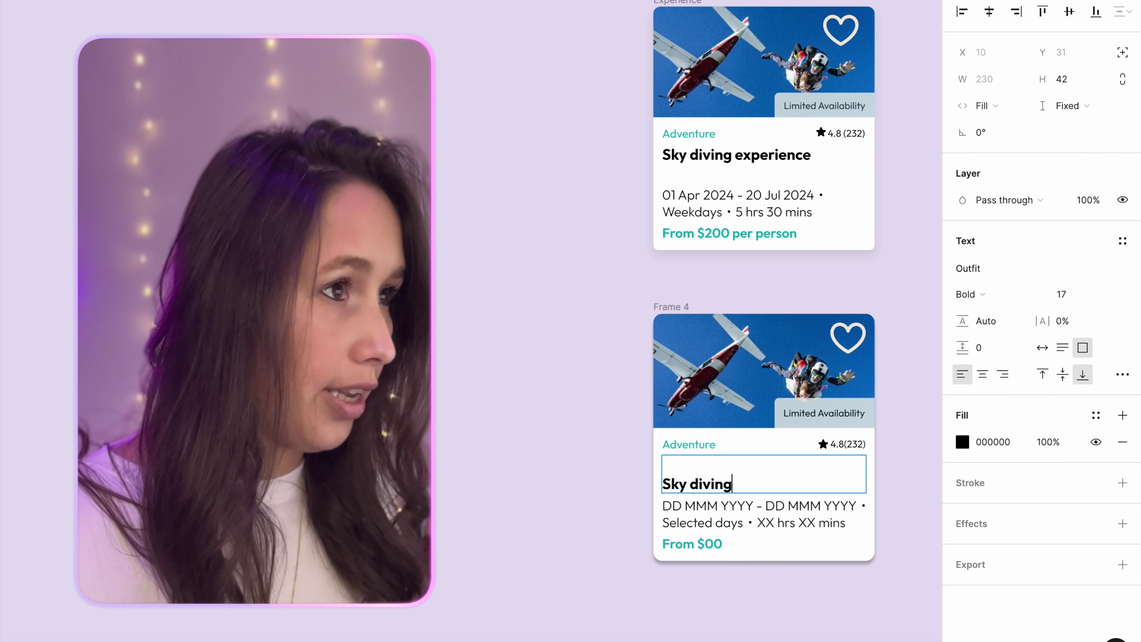
pyautogui.write(' experience')
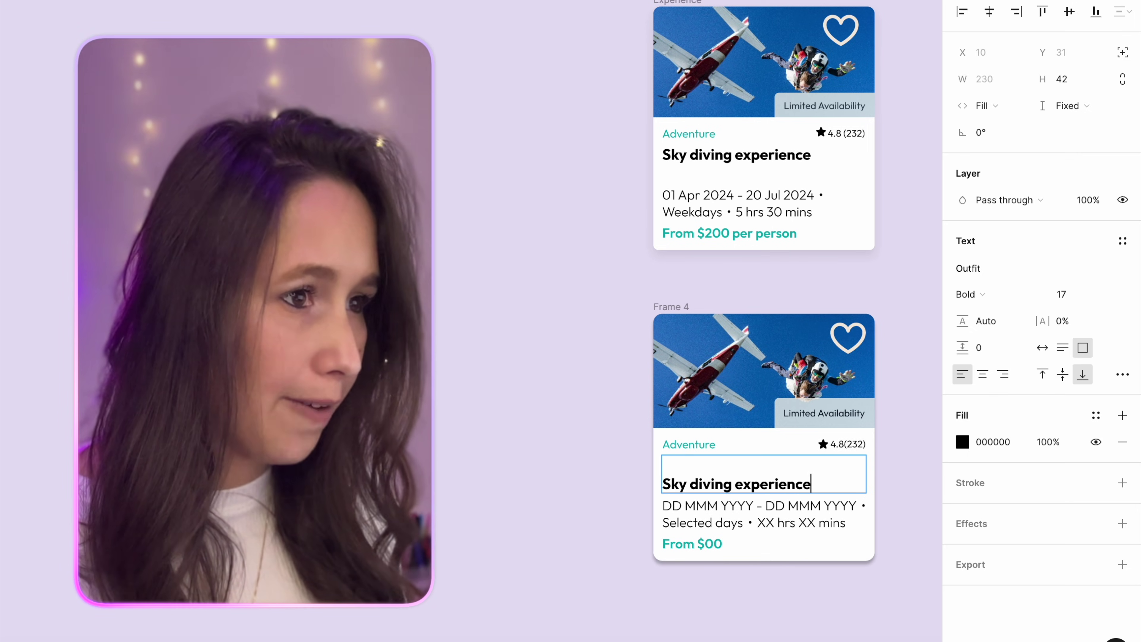
pyautogui.press('Escape')
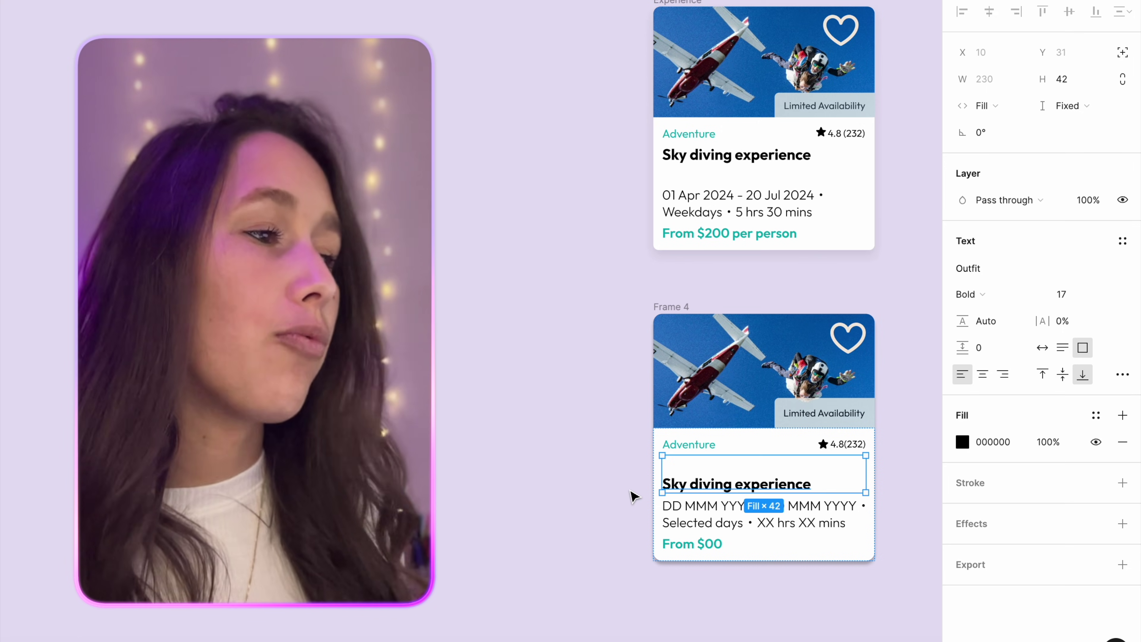
# Align the title text vertically to the top of its text box.
pyautogui.doubleClick(710, 485)
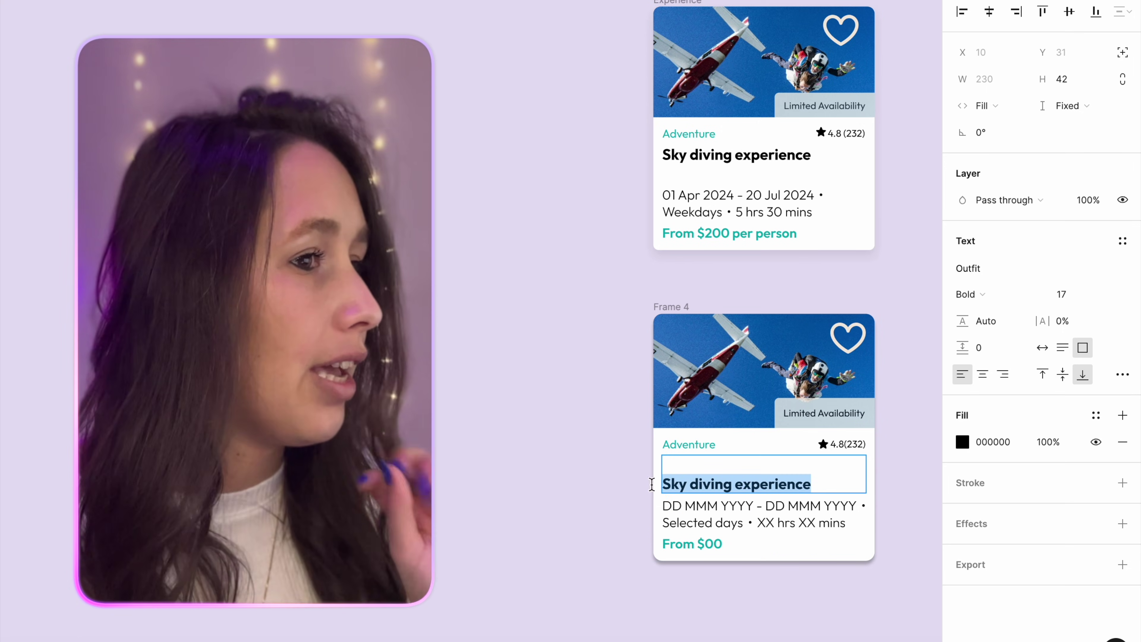
pyautogui.press('Escape')
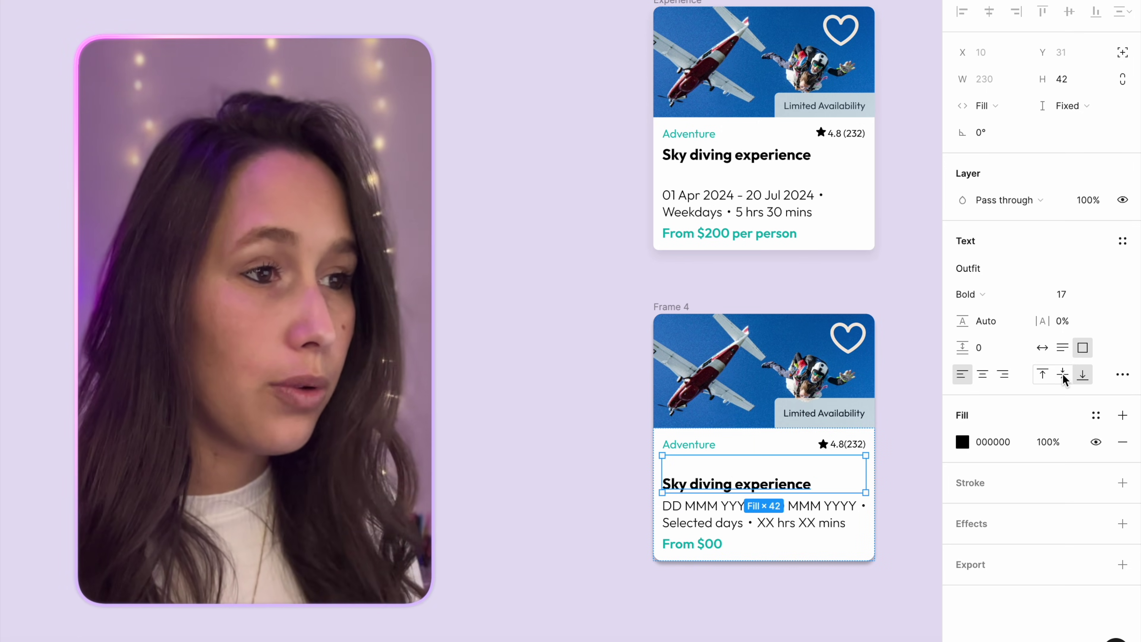
pyautogui.click(1045, 375)
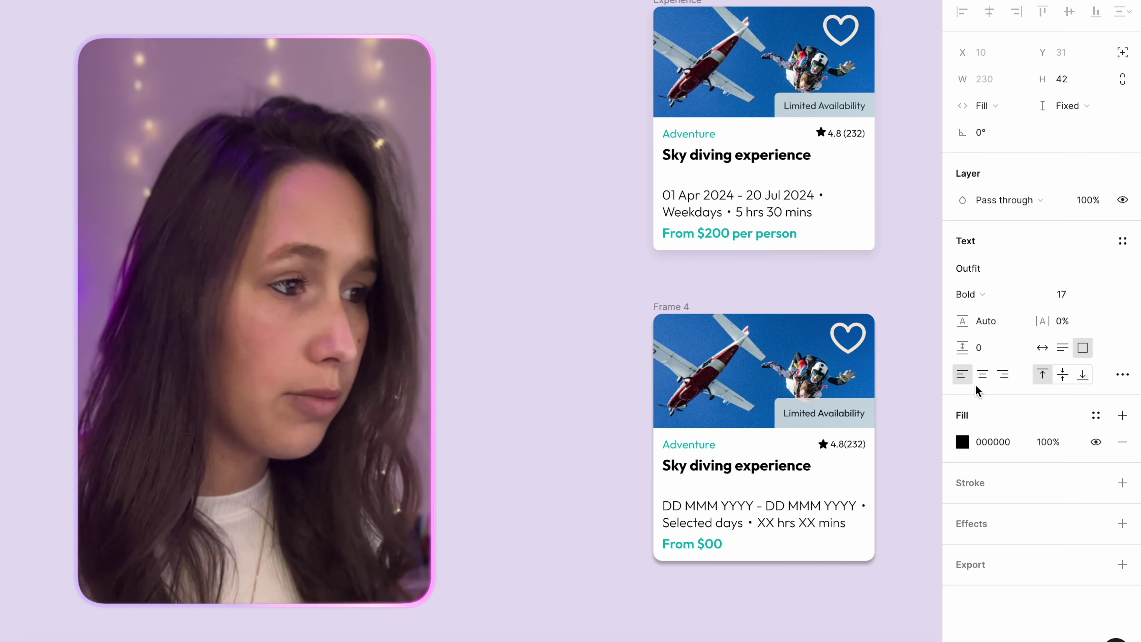
# Test a long title by pasting "Sky diving experience" four more times after the existing title text.
pyautogui.click(737, 475)
pyautogui.doubleClick(733, 472)
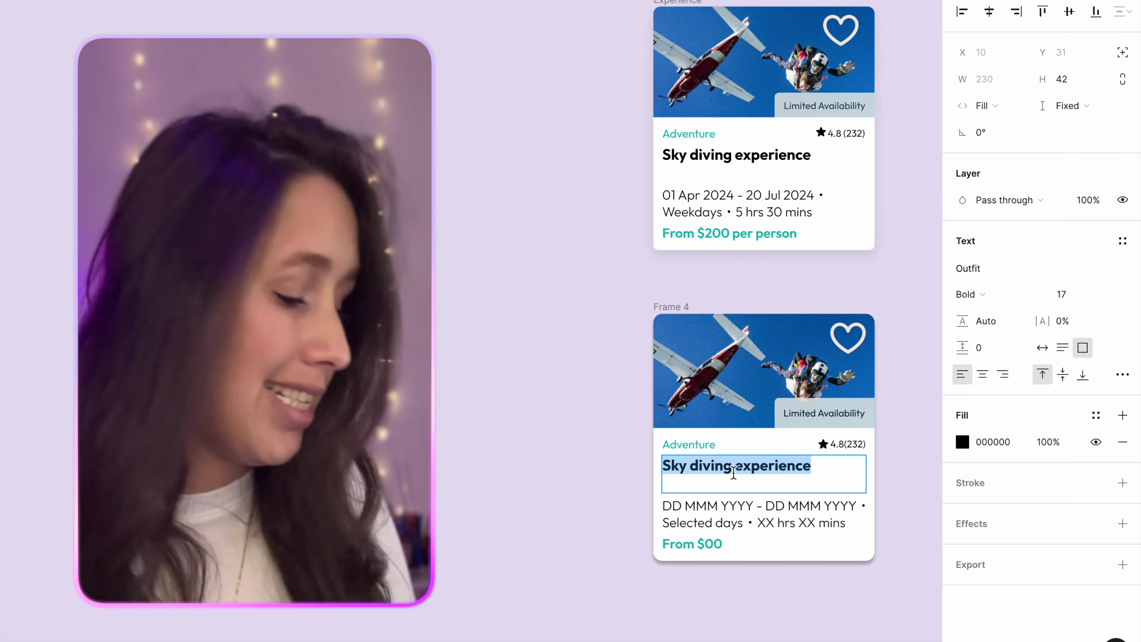
pyautogui.hotkey('ctrl', 'c')
pyautogui.press('Right')
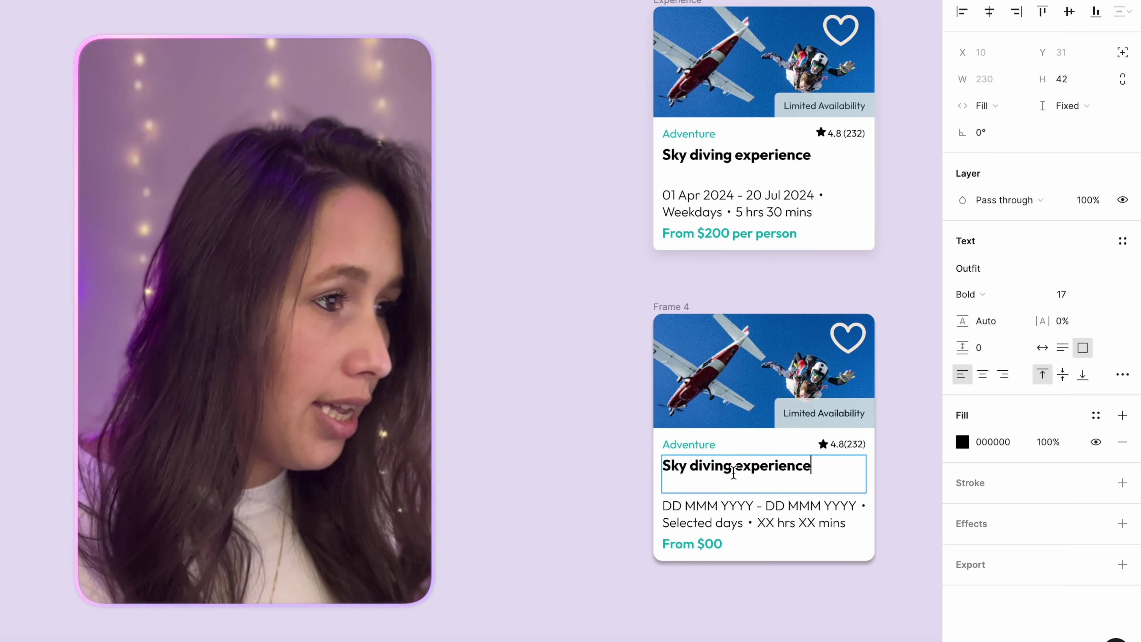
pyautogui.hotkey('ctrl', 'v')
pyautogui.hotkey('ctrl', 'v')
pyautogui.hotkey('ctrl', 'v')
pyautogui.hotkey('ctrl', 'v')
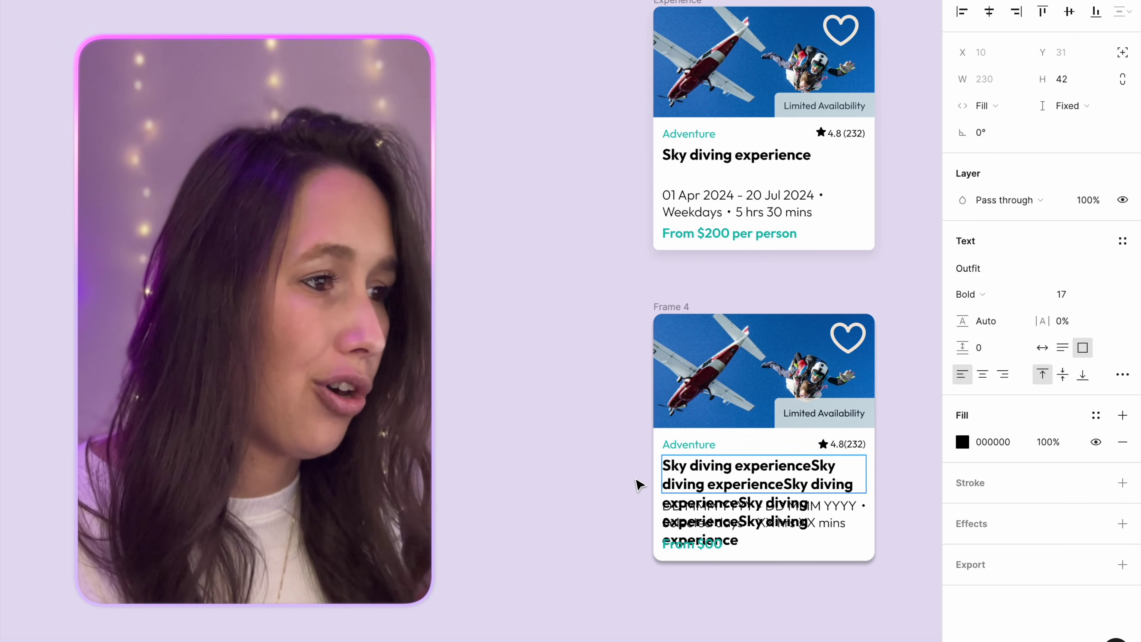
pyautogui.press('Escape')
# Turn on text truncation for the title.
pyautogui.click(1122, 374)
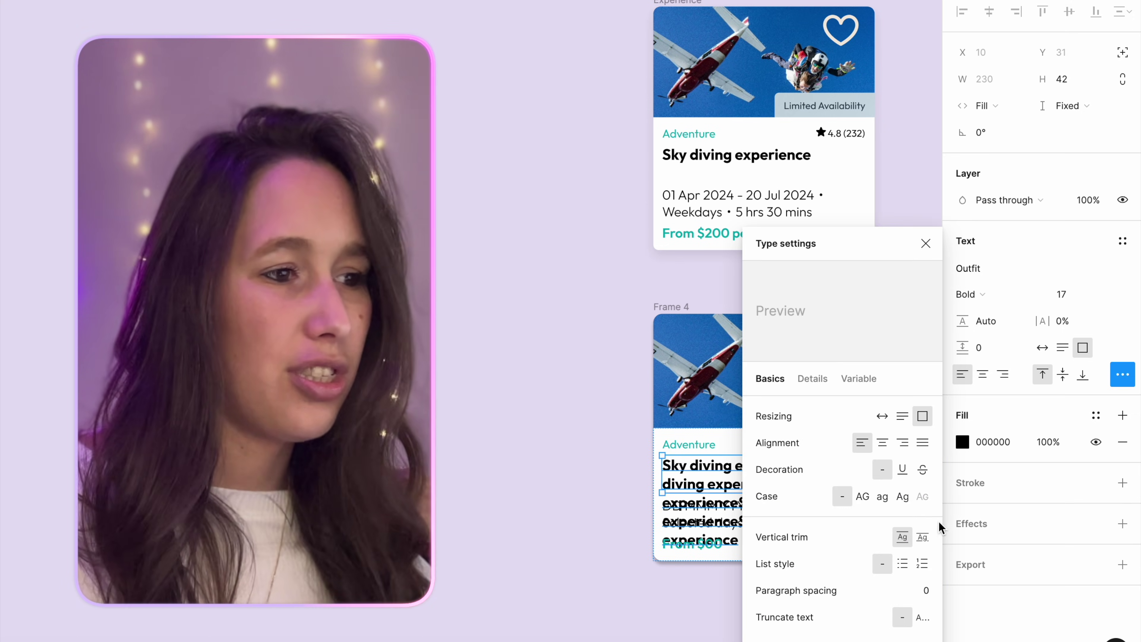
pyautogui.click(920, 620)
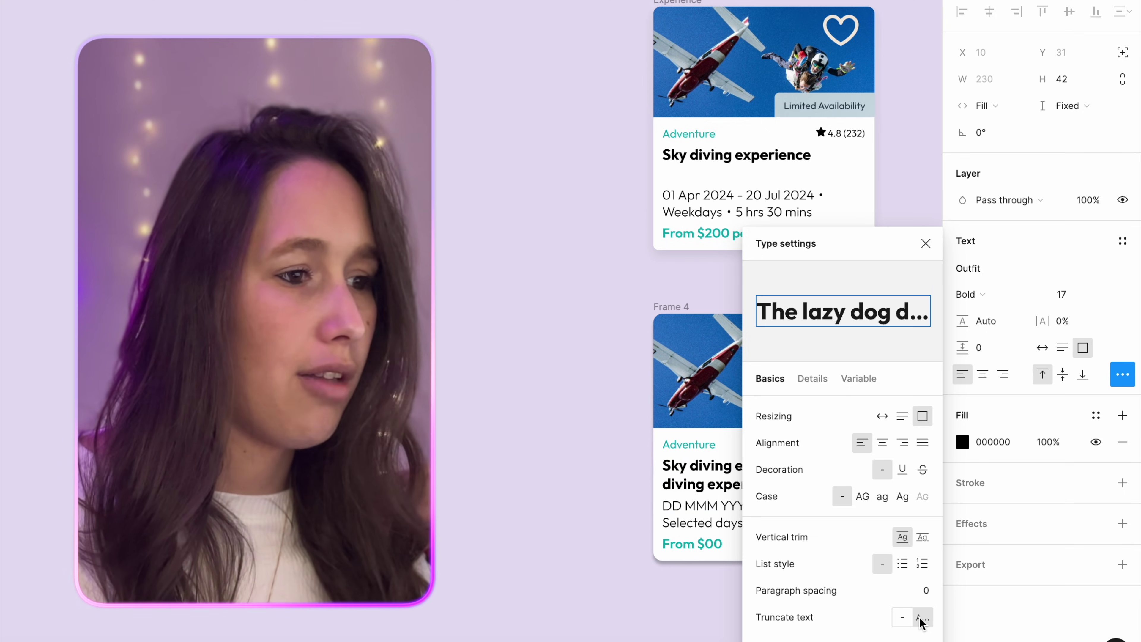
pyautogui.click(925, 243)
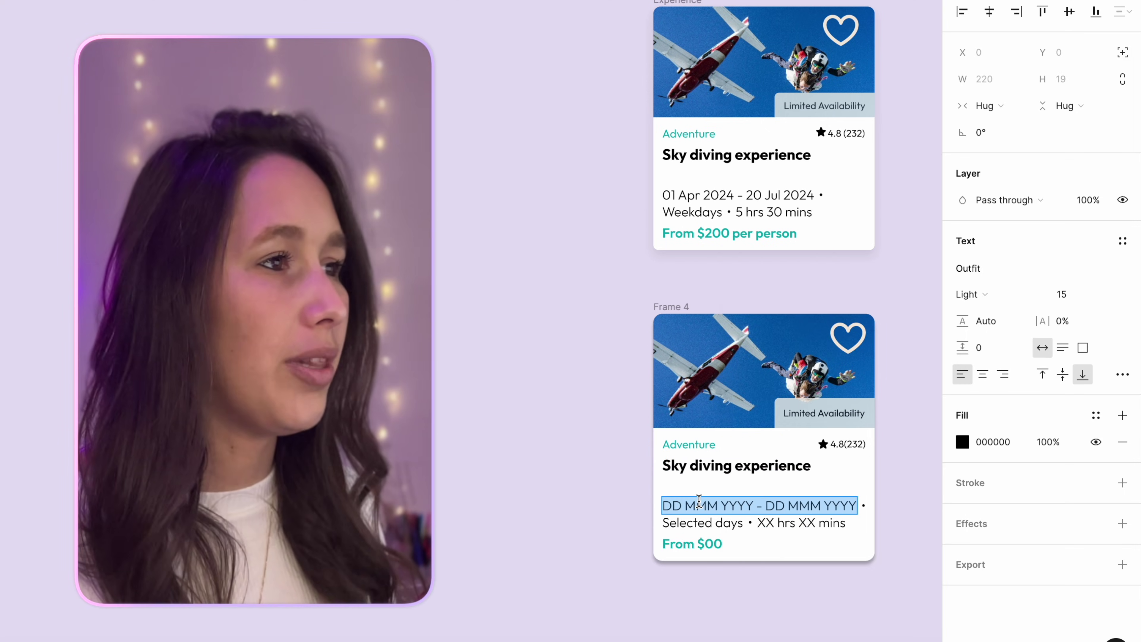
# Replace the date placeholder with "01 Apr 2024 - 20 Jul 2024" and the selected days text with "Weekdays".
pyautogui.write('01 Apr')
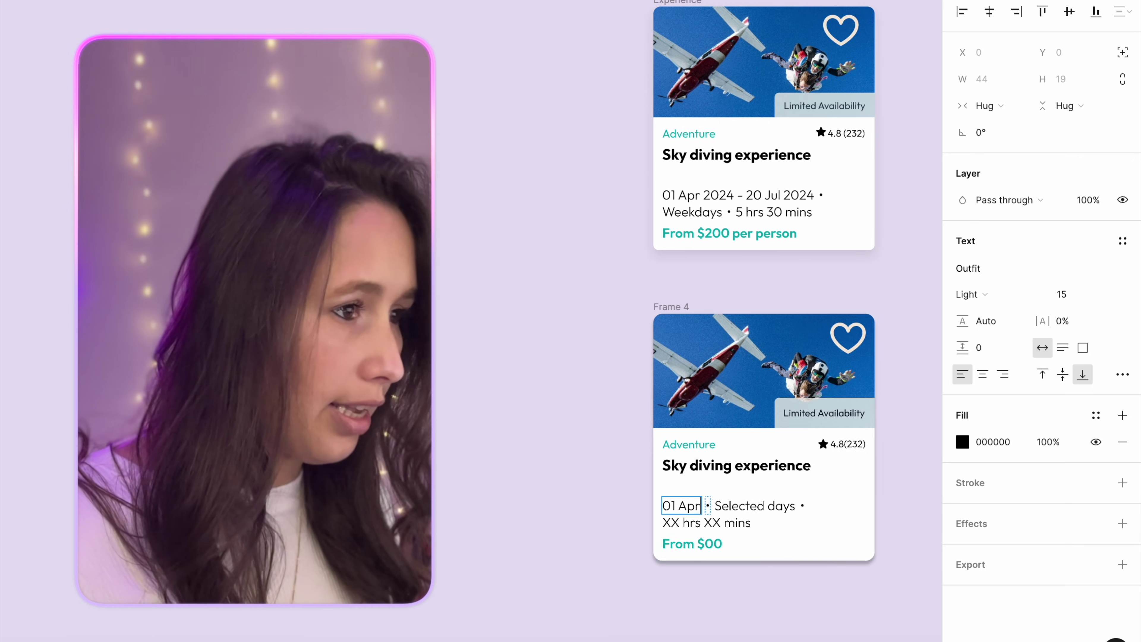
pyautogui.write(' 2024')
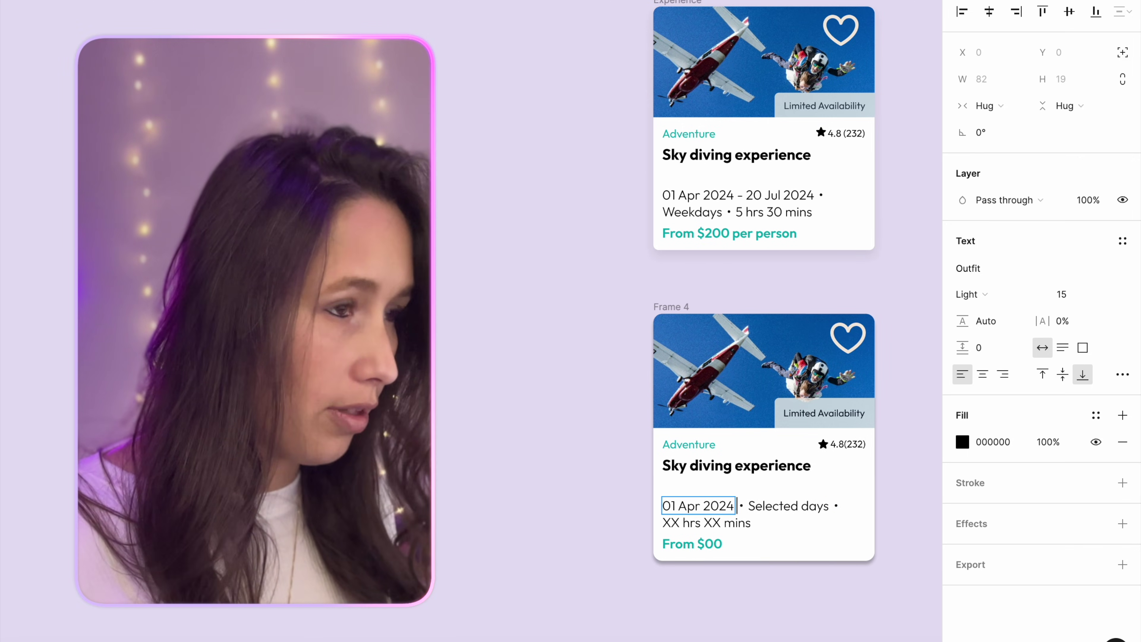
pyautogui.write(' - 20 Jul 2024')
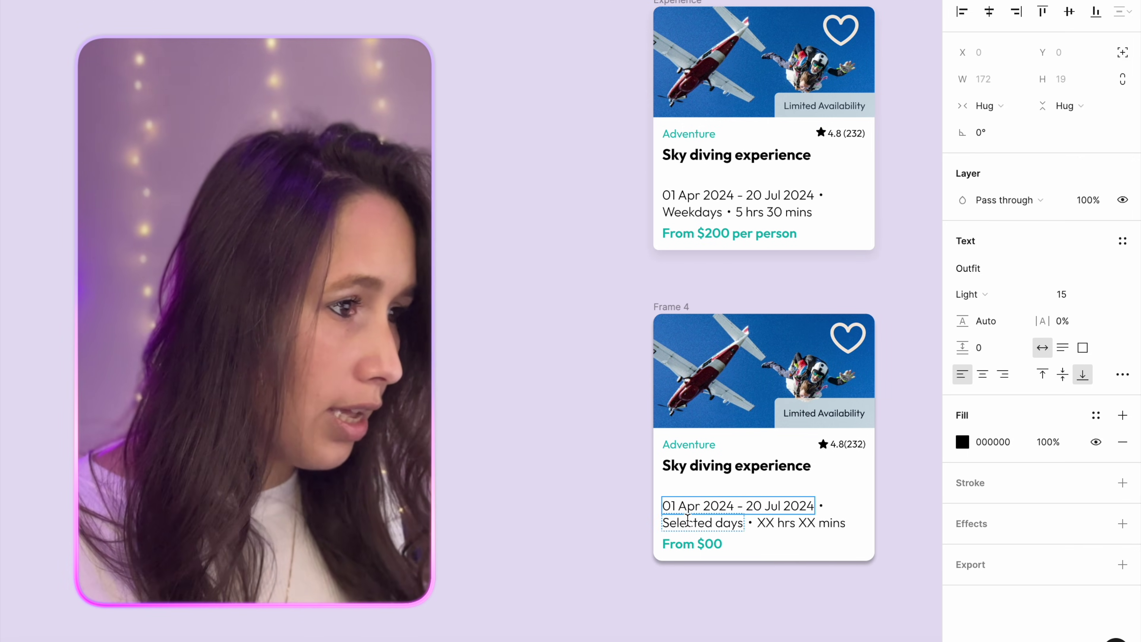
pyautogui.doubleClick(688, 519)
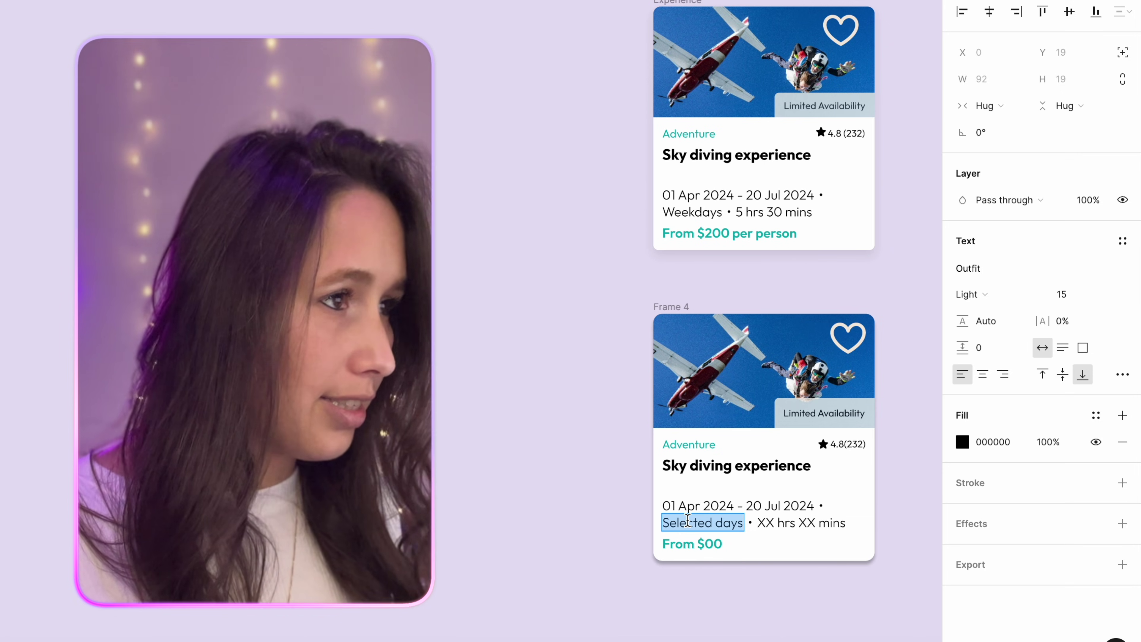
pyautogui.write('Weekdays')
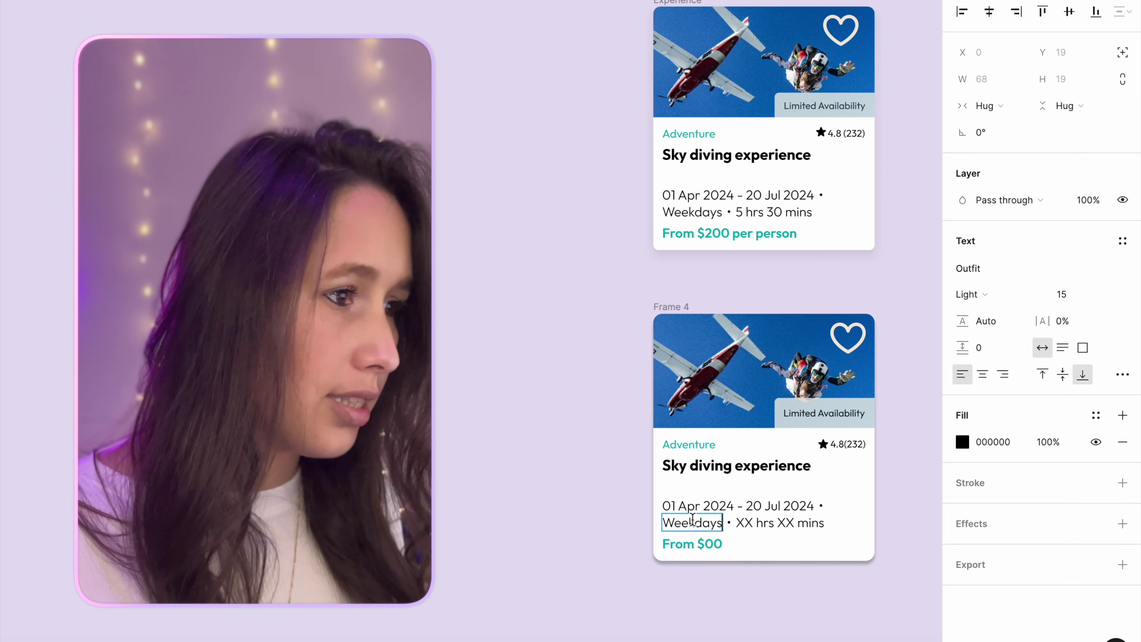
# Change the duration placeholder to "5 hrs 30 mins".
pyautogui.doubleClick(742, 523)
pyautogui.write('5')
pyautogui.doubleClick(778, 522)
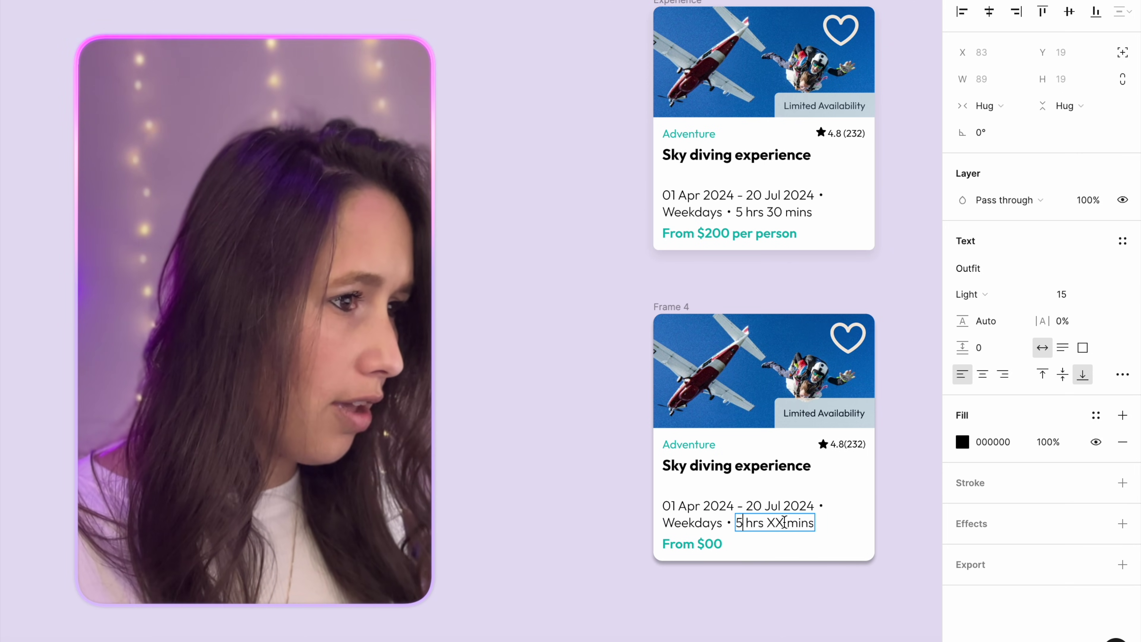
pyautogui.write('30')
pyautogui.press('Escape')
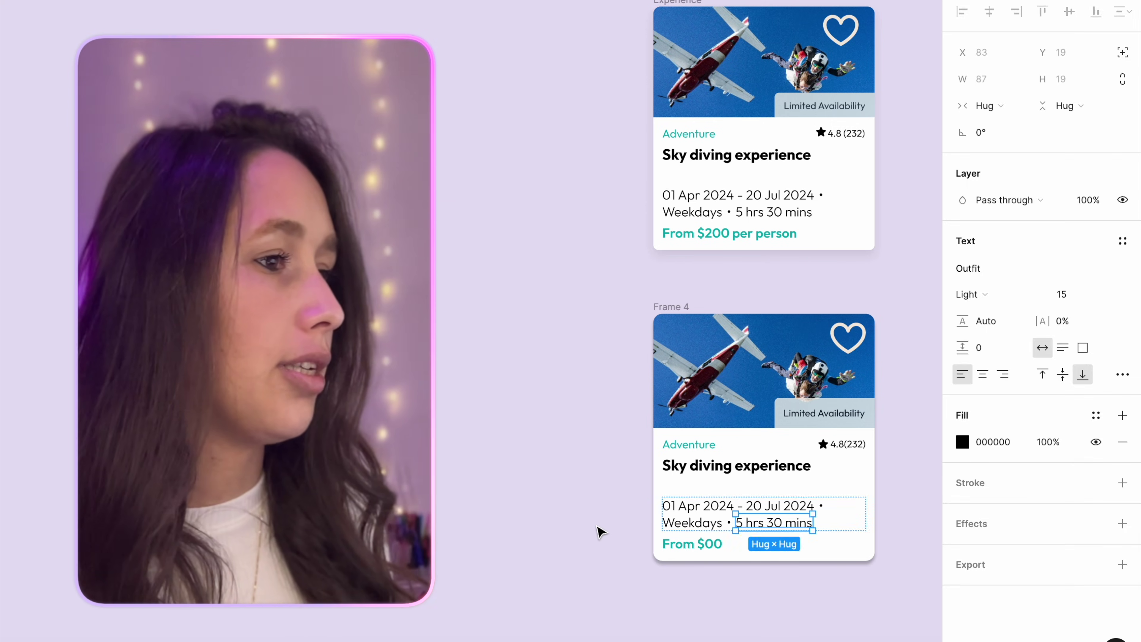
pyautogui.click(602, 531)
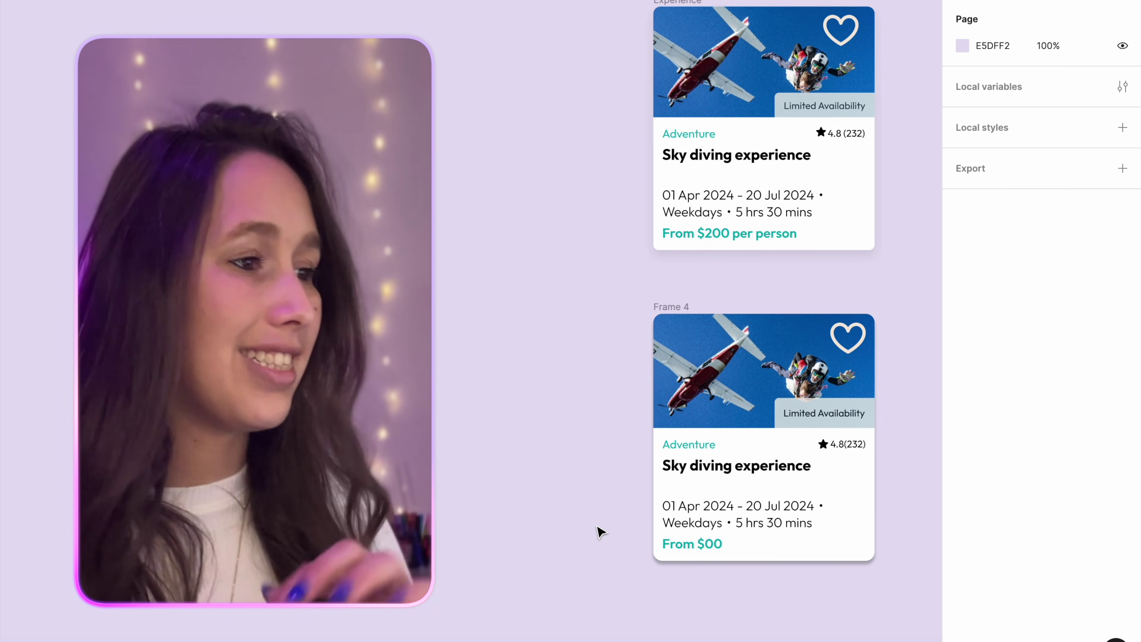
# Shorten the date text to "01 Apr 2024" to test the wrapping, and select the row holding date, days and duration.
pyautogui.doubleClick(677, 529)
pyautogui.click(676, 525)
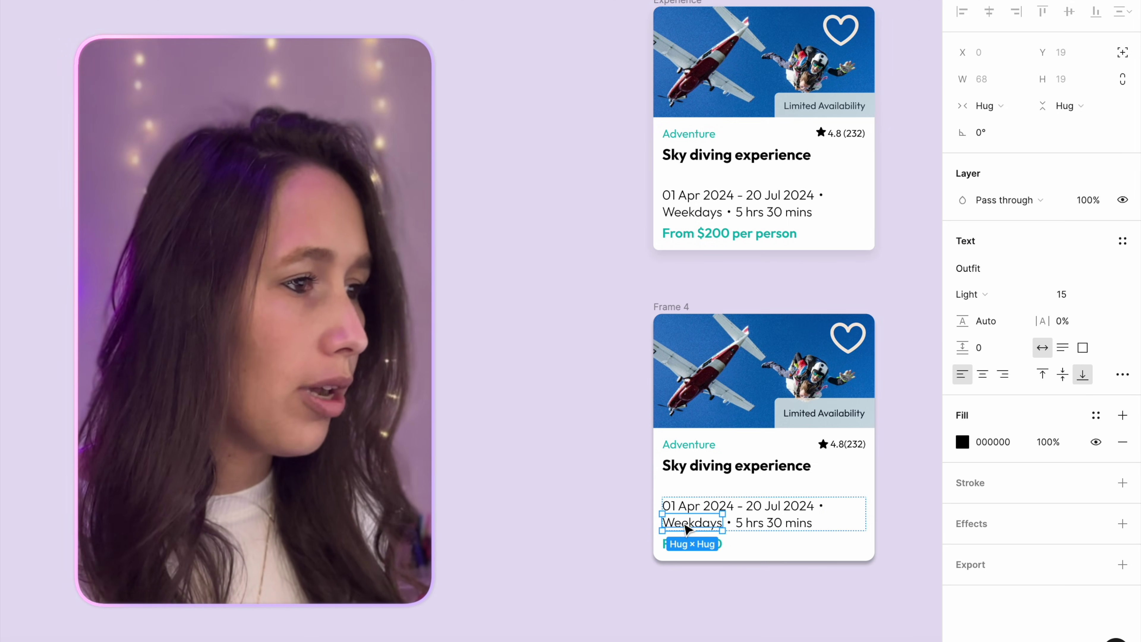
pyautogui.click(742, 506)
pyautogui.hotkey('shift', 'End')
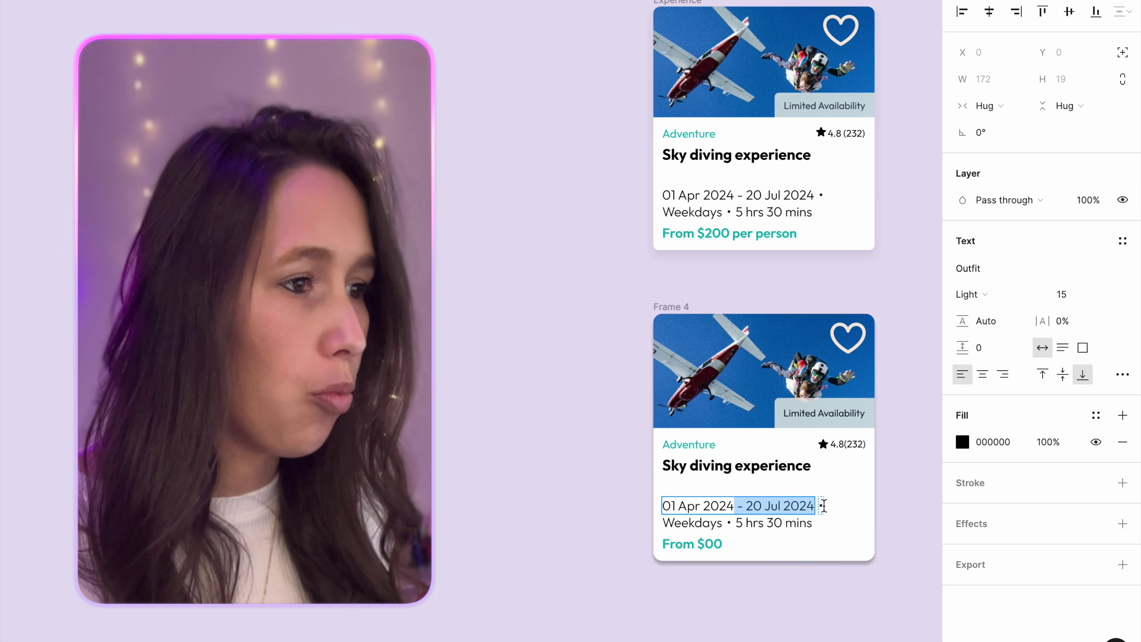
pyautogui.press('BackSpace')
pyautogui.press('Escape')
pyautogui.click(613, 503)
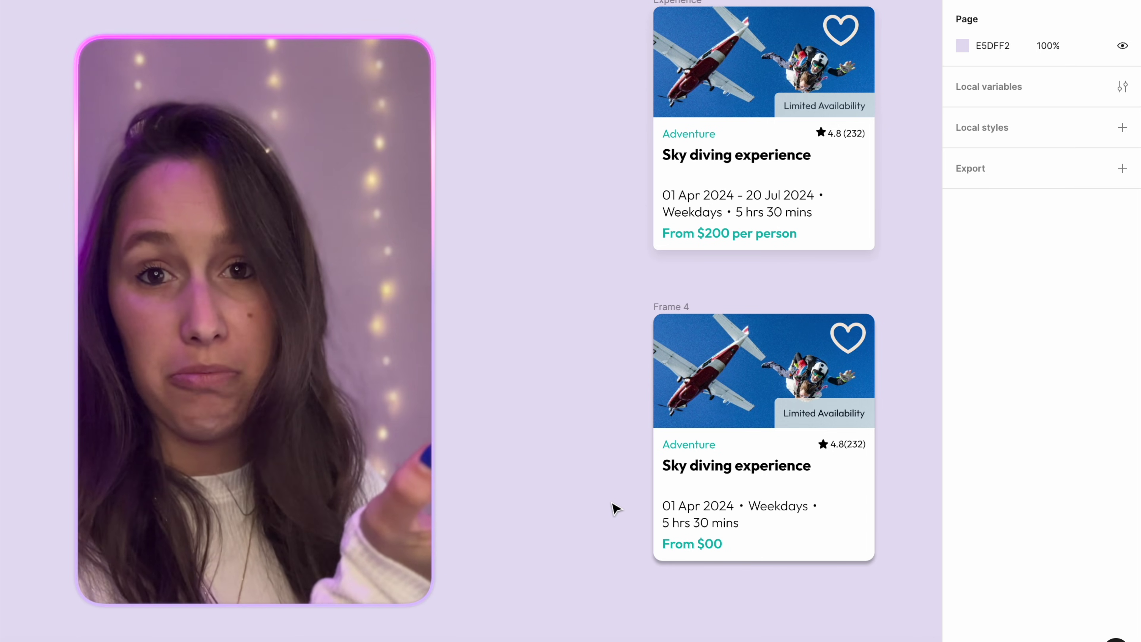
pyautogui.doubleClick(779, 506)
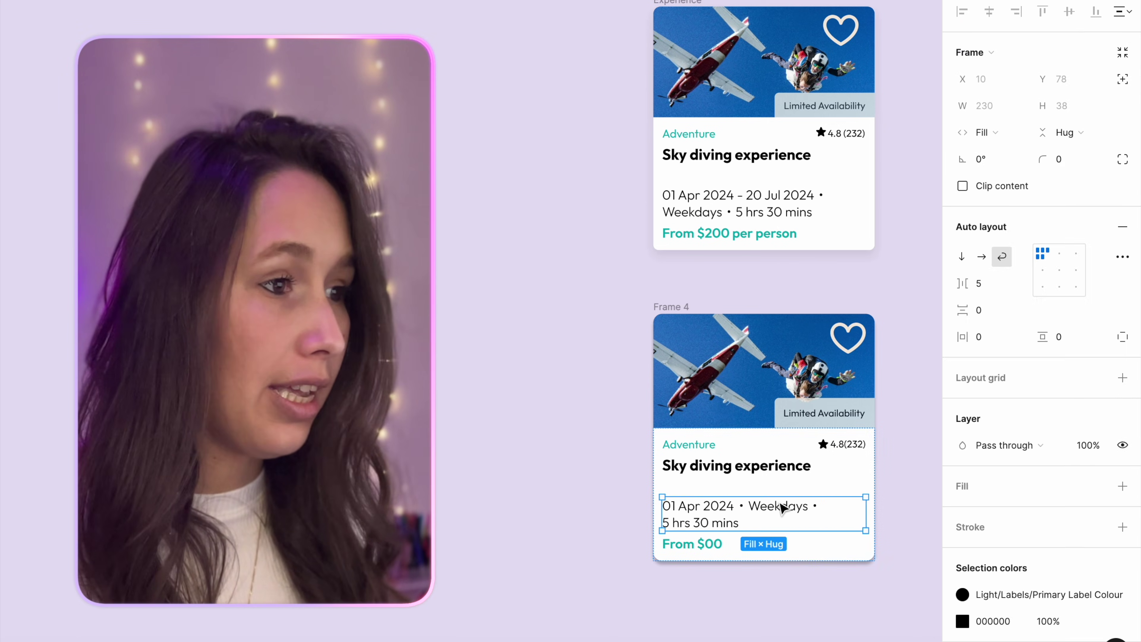
# Try removing the Weekdays text and the dot after it from the lower card's details row, and undo the removal.
pyautogui.doubleClick(781, 506)
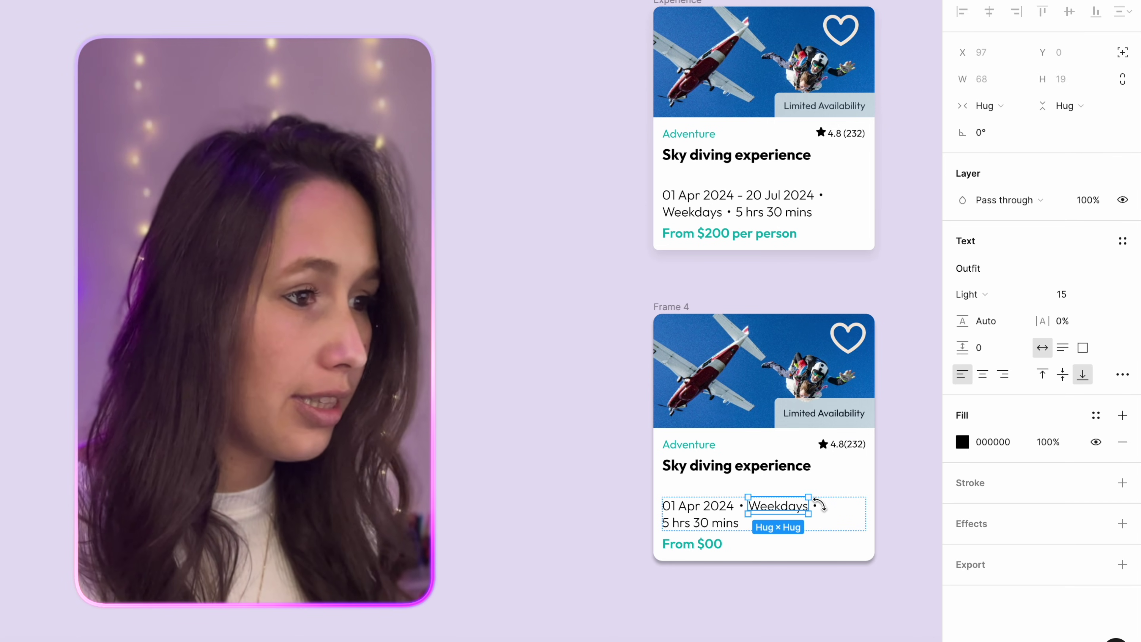
pyautogui.rightClick(819, 504)
pyautogui.press('Escape')
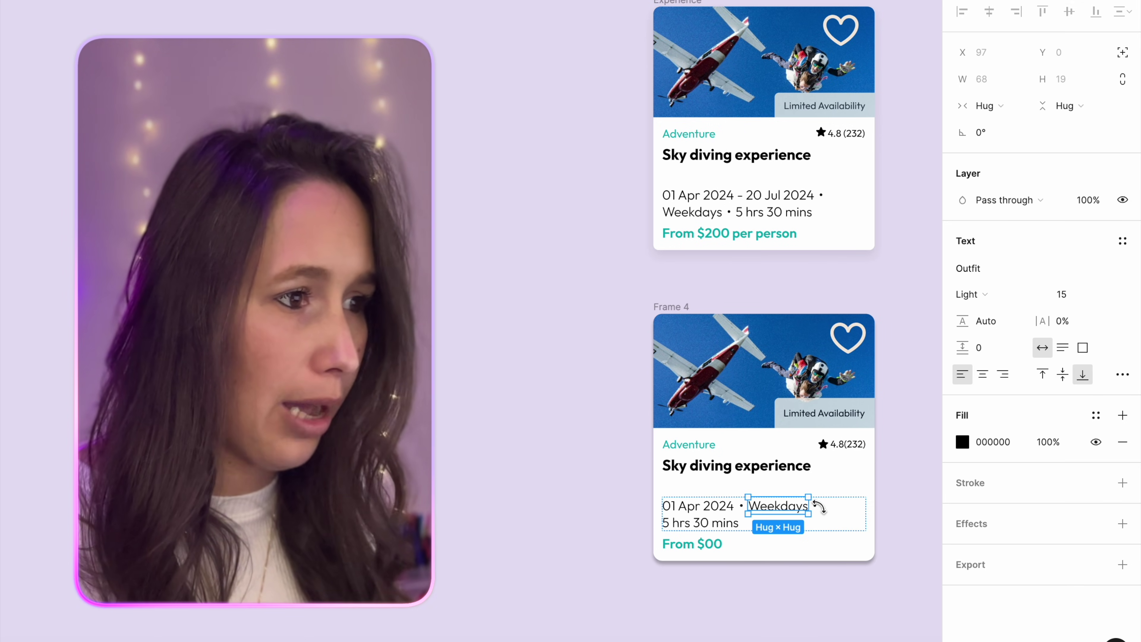
pyautogui.moveTo(810, 506); pyautogui.dragTo(821, 506)
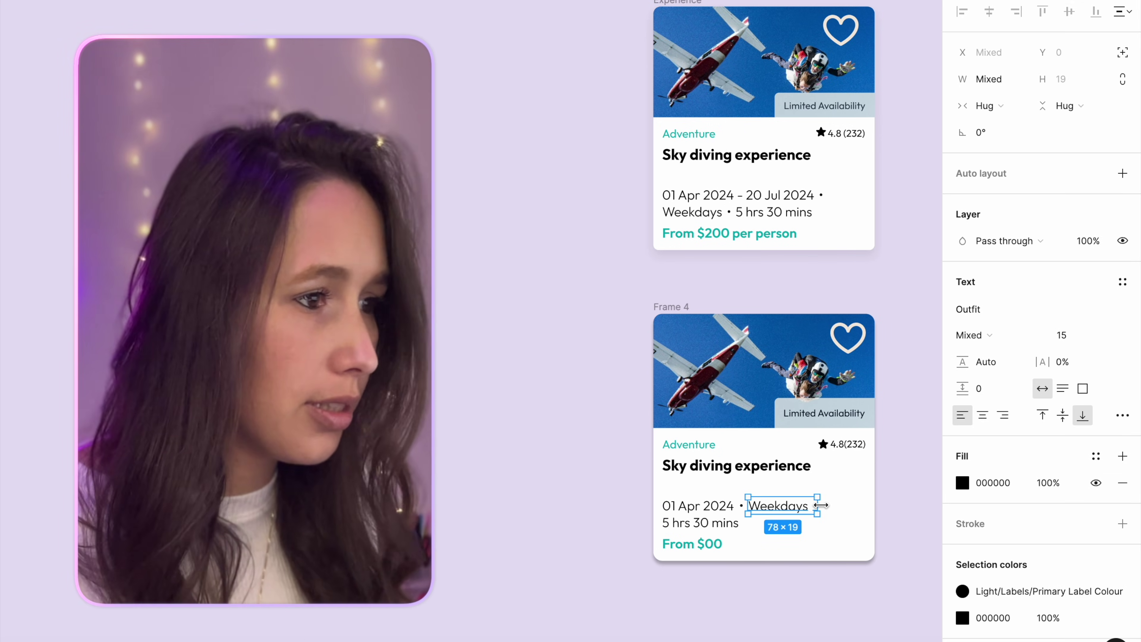
pyautogui.press('Delete')
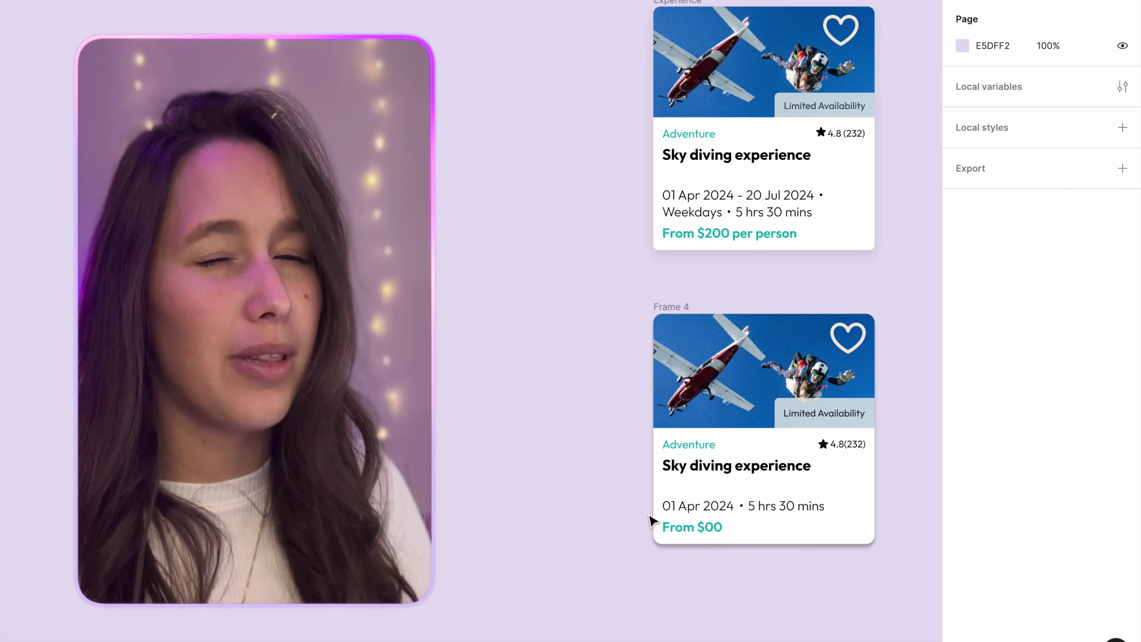
pyautogui.click(675, 310)
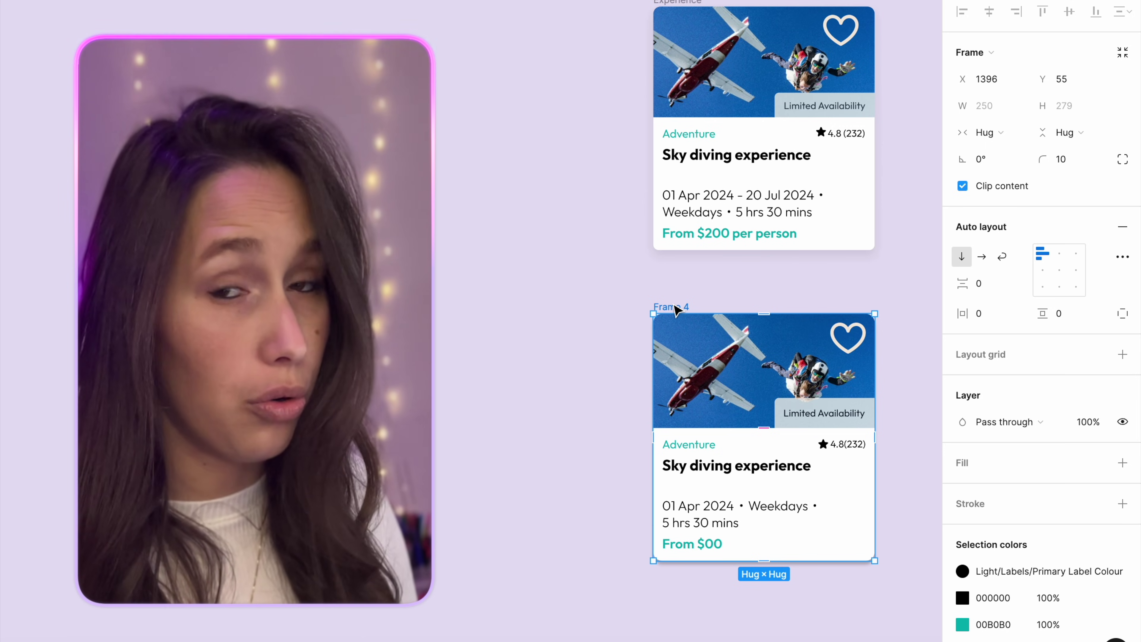
pyautogui.press('Escape')
# Repeat the removal of the Weekdays text and its trailing dot to check how the hugging card's height reacts, and restore them.
pyautogui.click(787, 510)
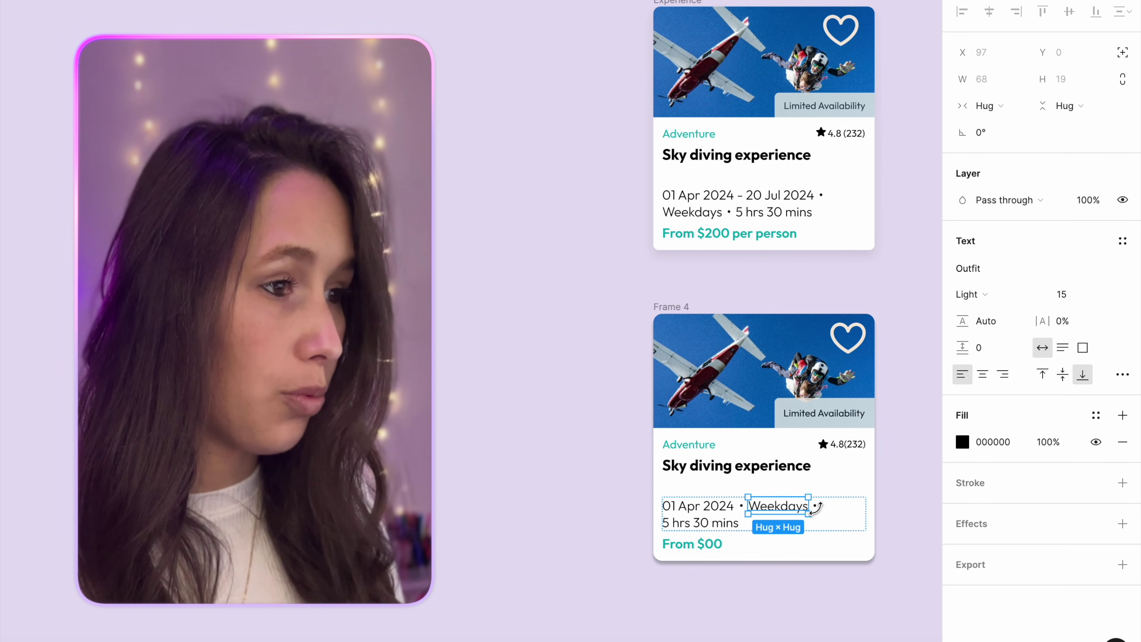
pyautogui.press('Delete')
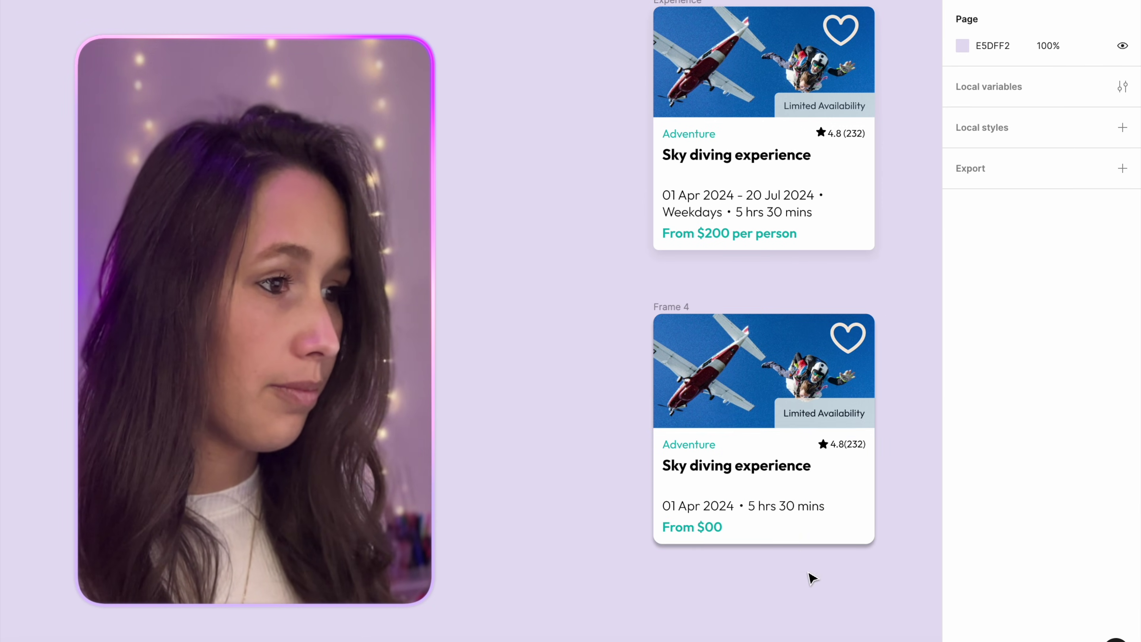
pyautogui.click(673, 309)
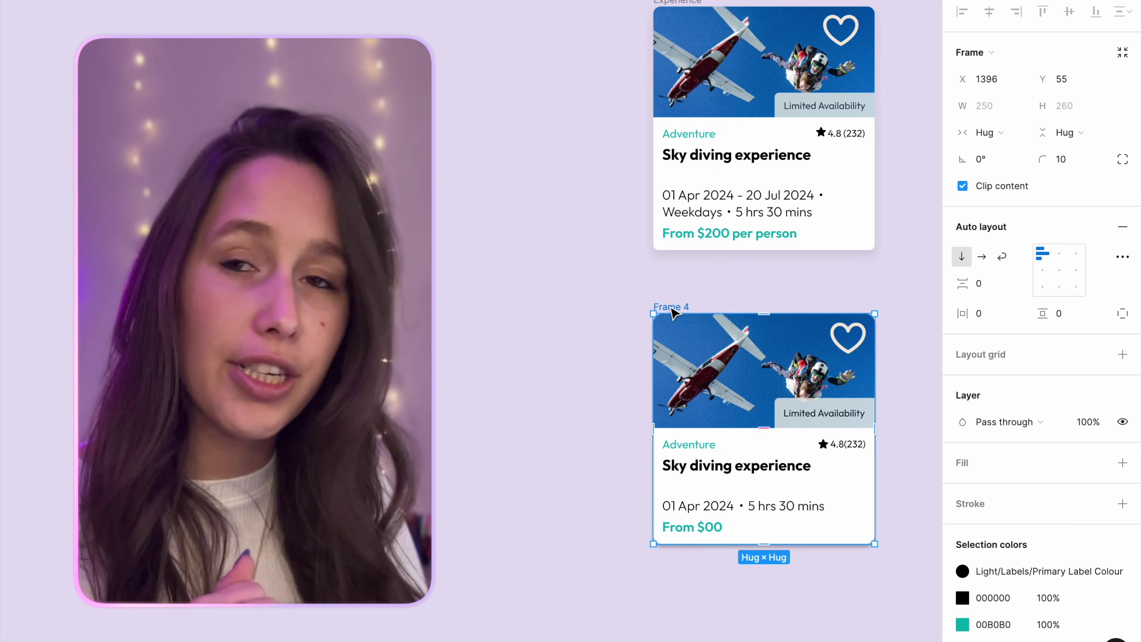
pyautogui.press('Escape')
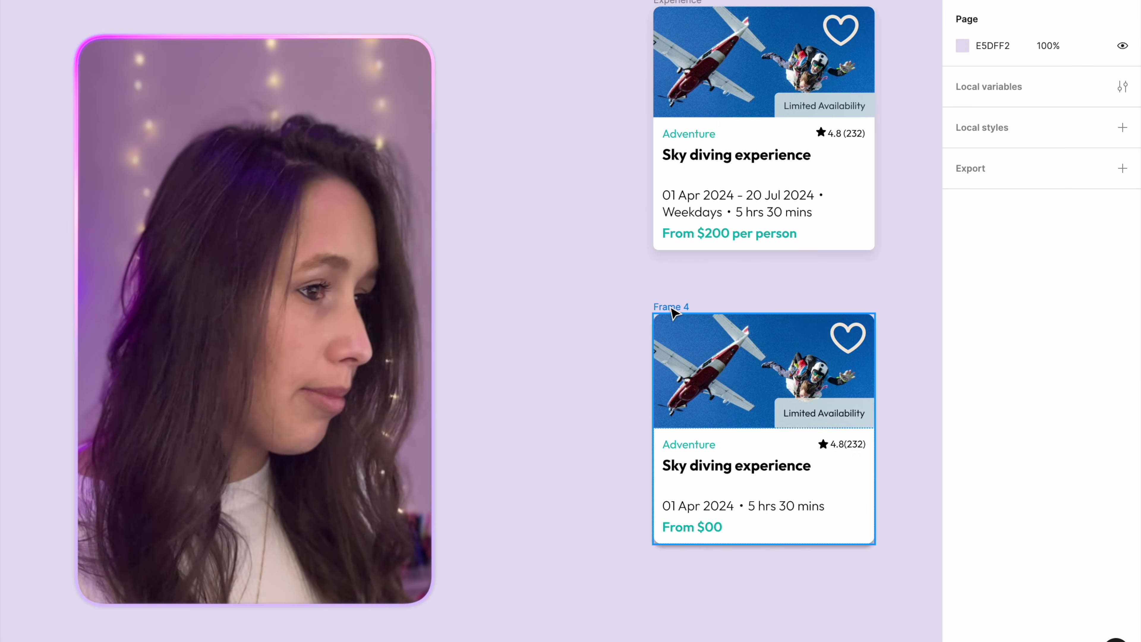
pyautogui.hotkey('ctrl', 'z')
pyautogui.click(642, 309)
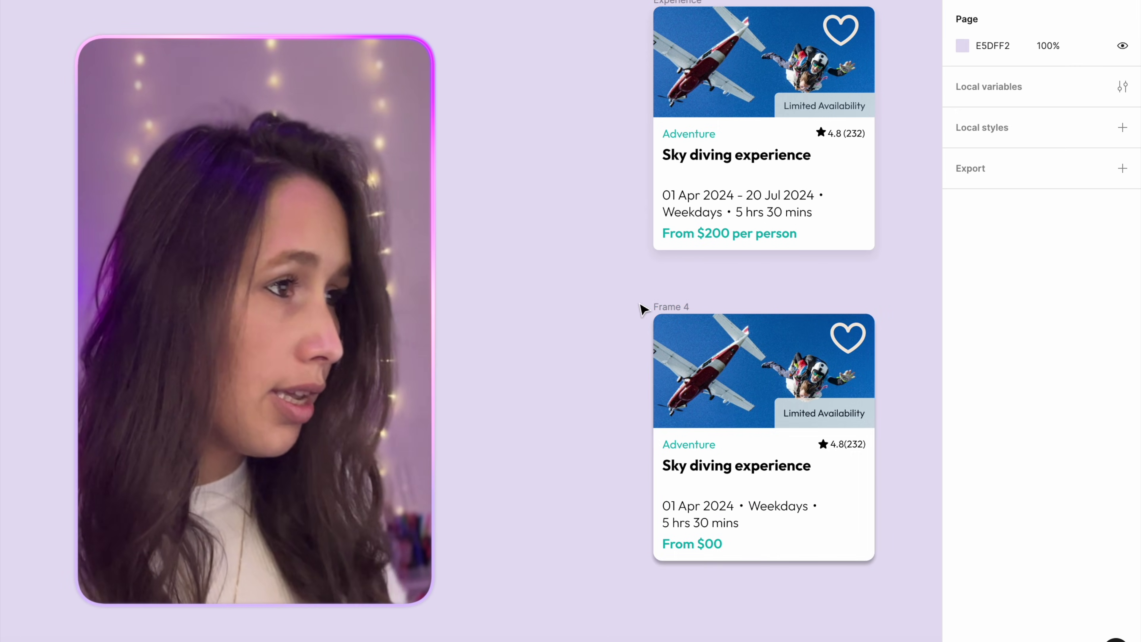
# Set the vertical resizing of both the lower card and its white contents frame to Fixed height.
pyautogui.click(666, 308)
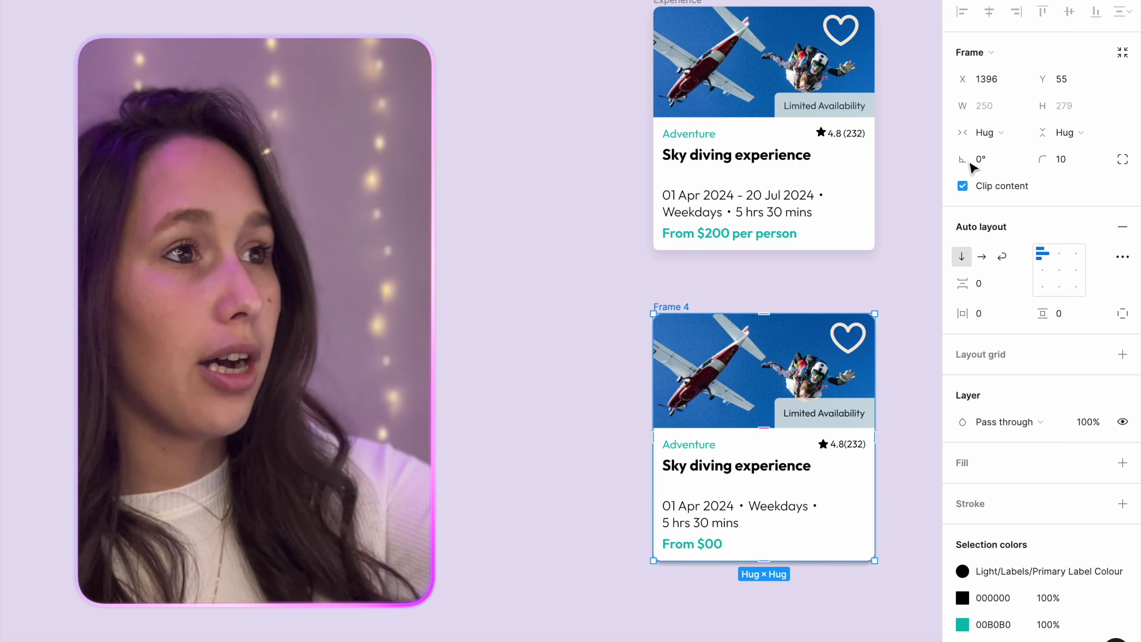
pyautogui.click(1068, 132)
pyautogui.click(1063, 112)
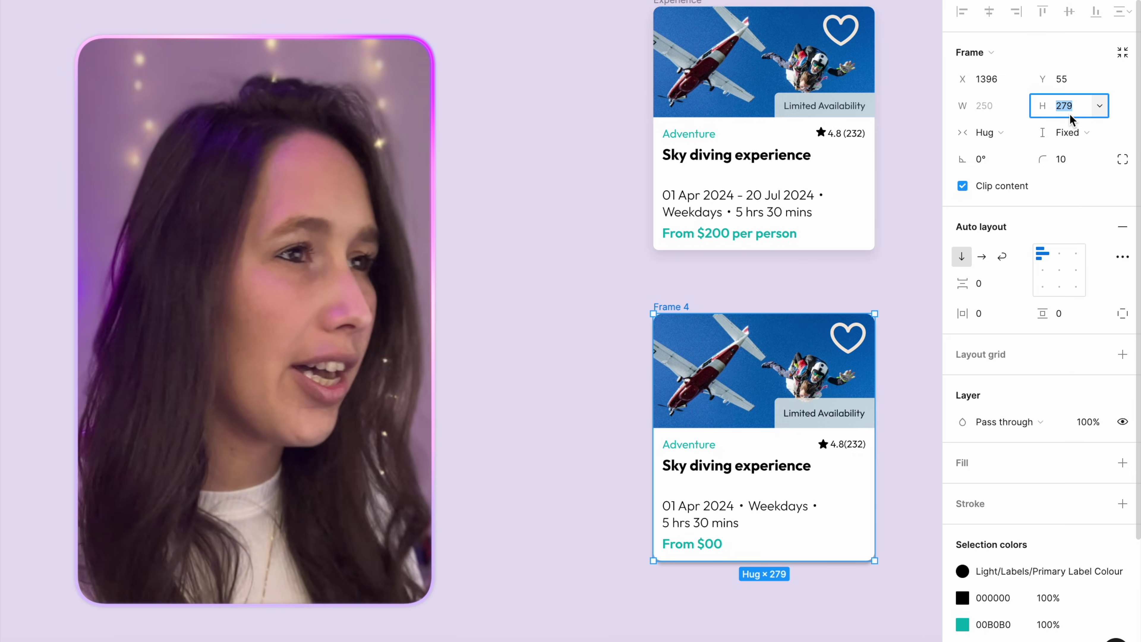
pyautogui.click(802, 444)
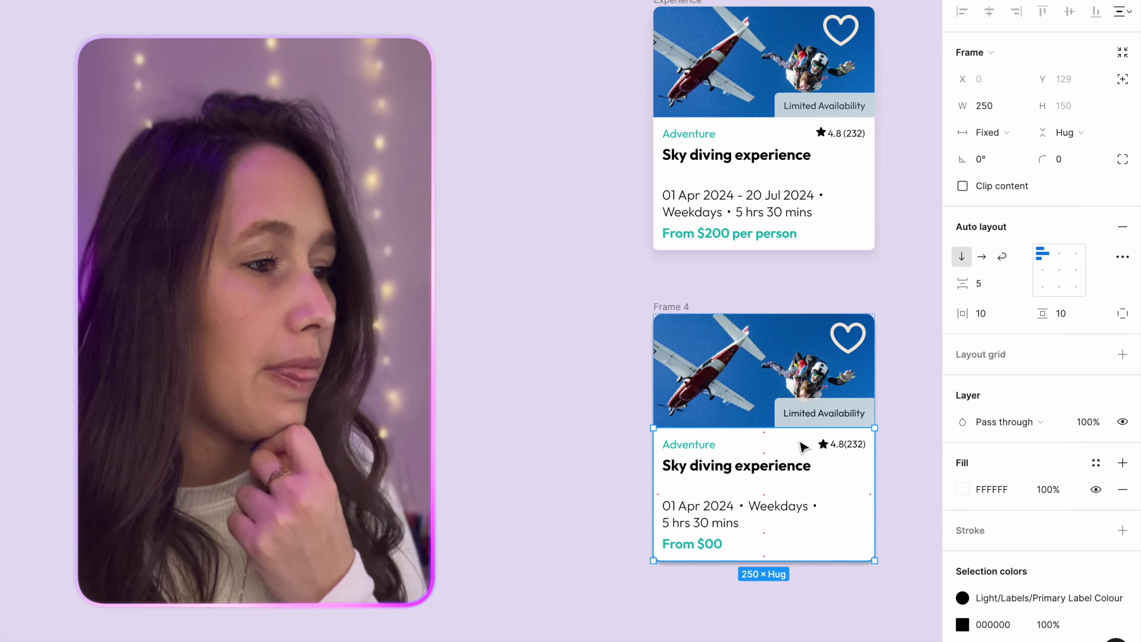
pyautogui.click(1081, 130)
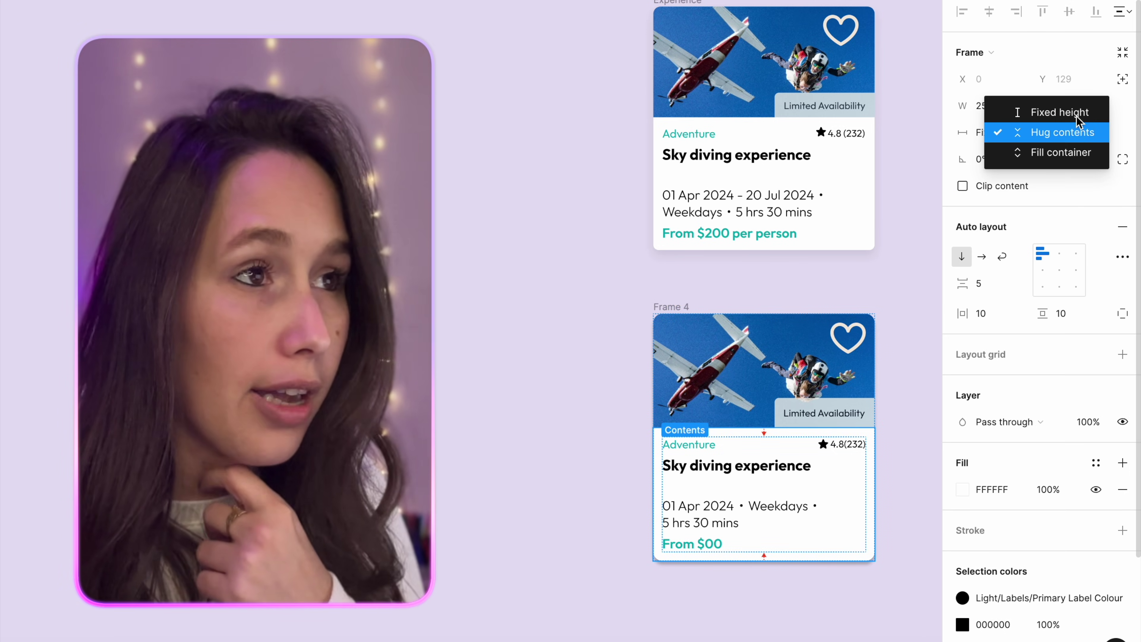
pyautogui.click(1076, 113)
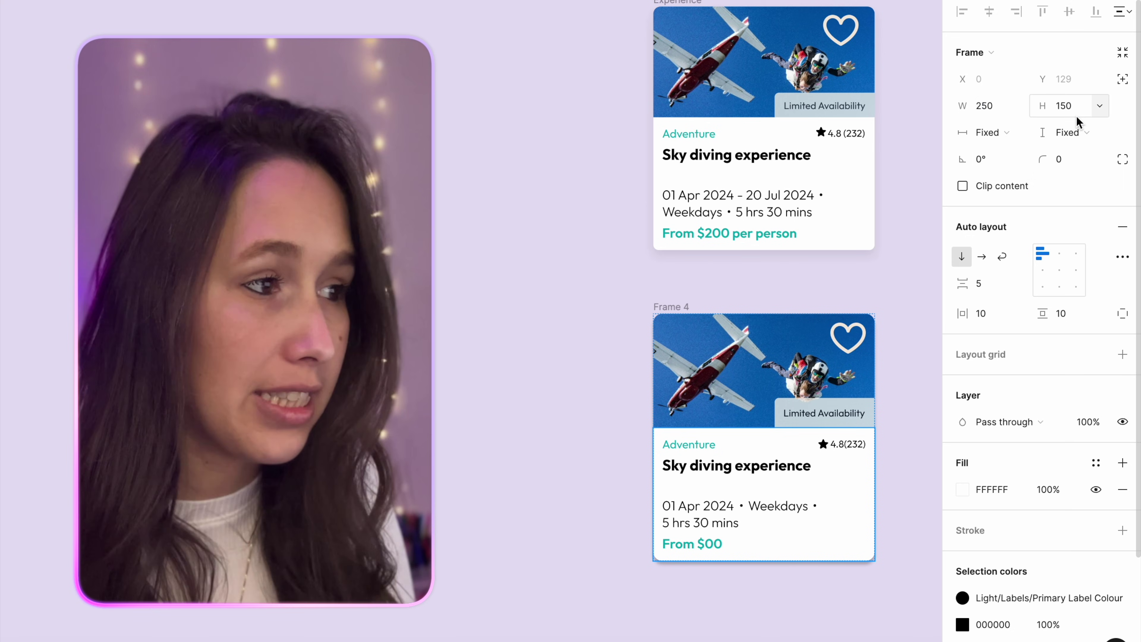
# Test the fixed-height contents frame by deleting only the Weekdays text, and undo the deletion.
pyautogui.click(797, 504)
pyautogui.click(819, 506)
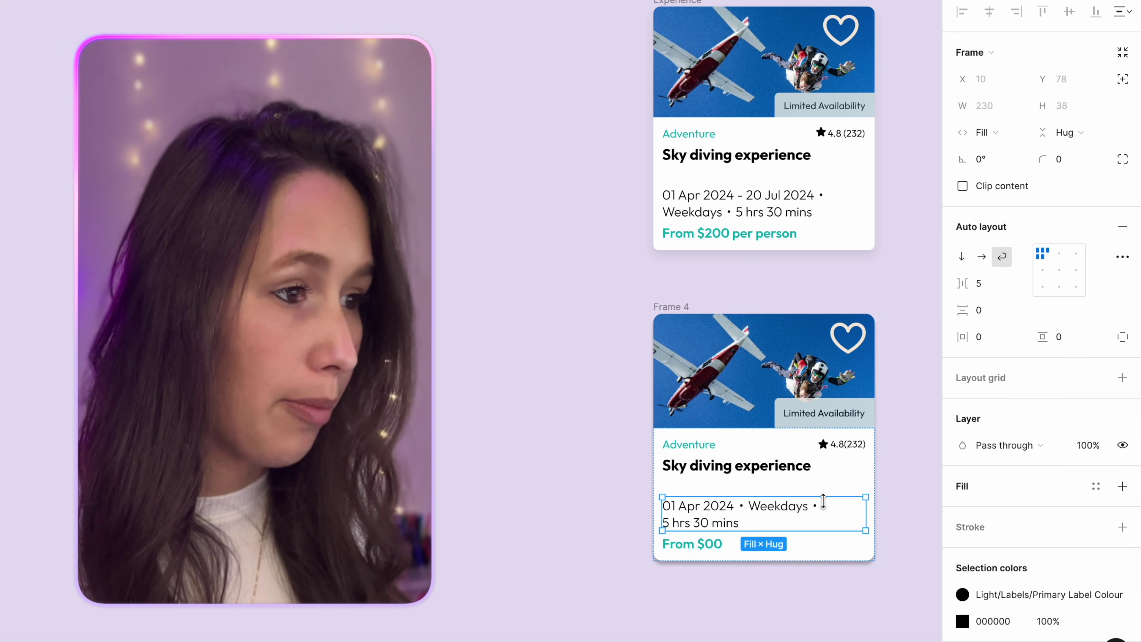
pyautogui.click(804, 511)
pyautogui.press('Delete')
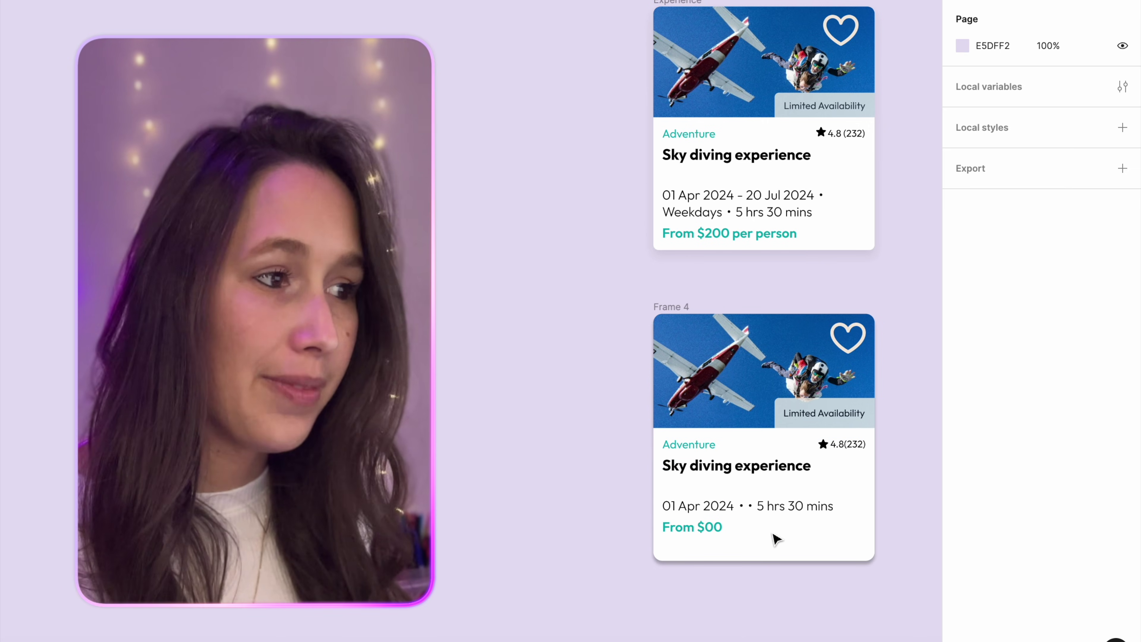
pyautogui.click(761, 515)
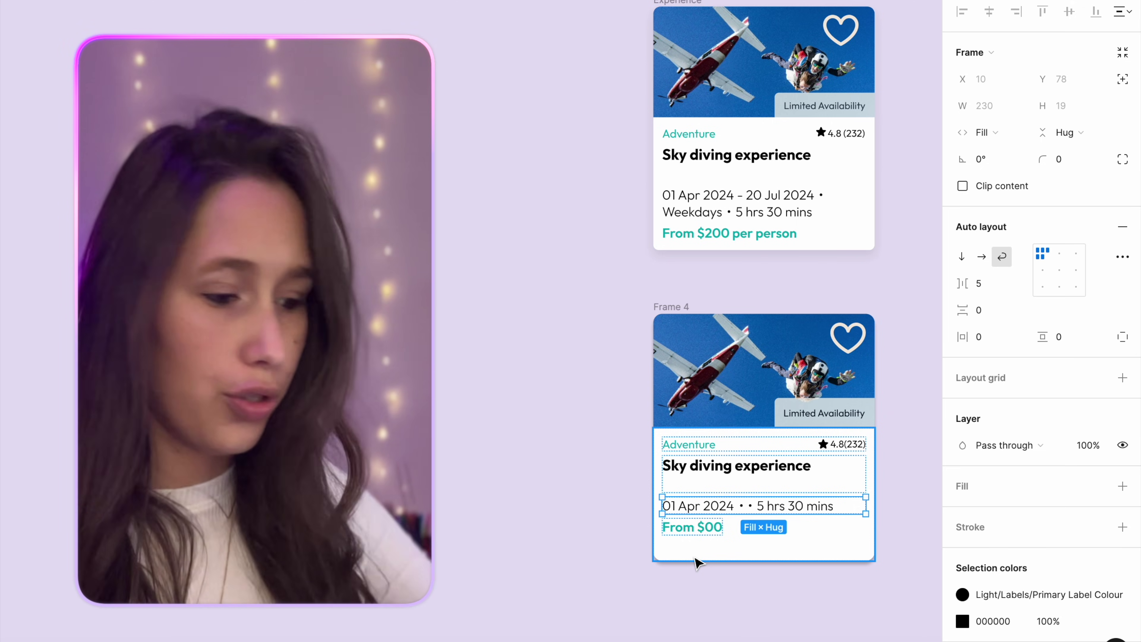
pyautogui.click(694, 555)
pyautogui.press('Escape')
pyautogui.hotkey('ctrl', 'z')
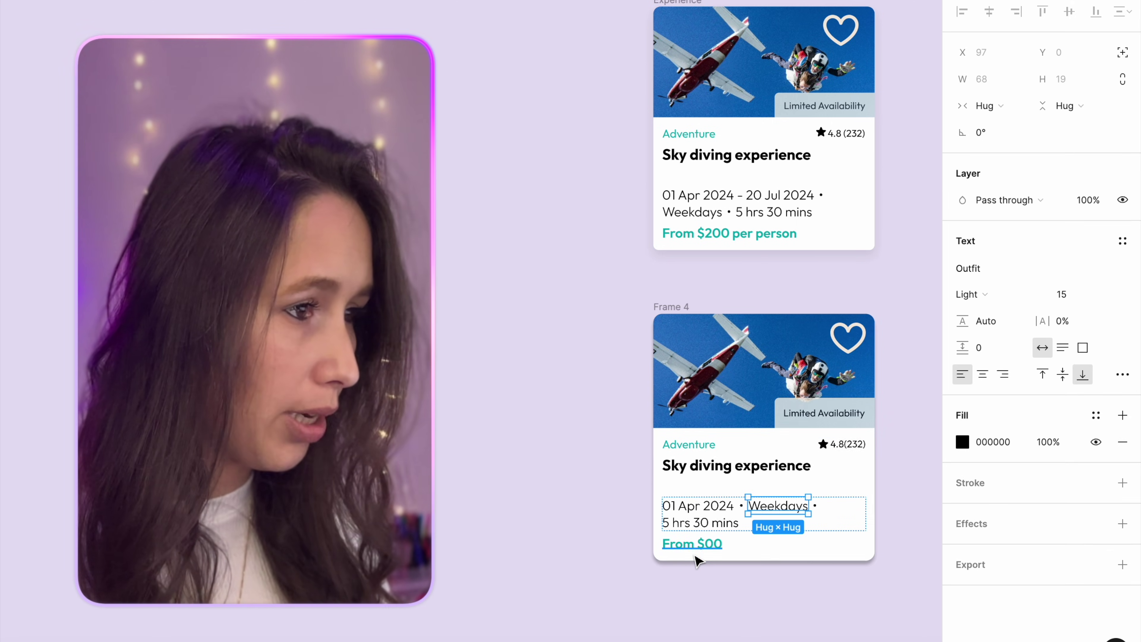
# Set the vertical resizing of the row holding date, days and duration to Fixed height.
pyautogui.click(622, 535)
pyautogui.click(741, 524)
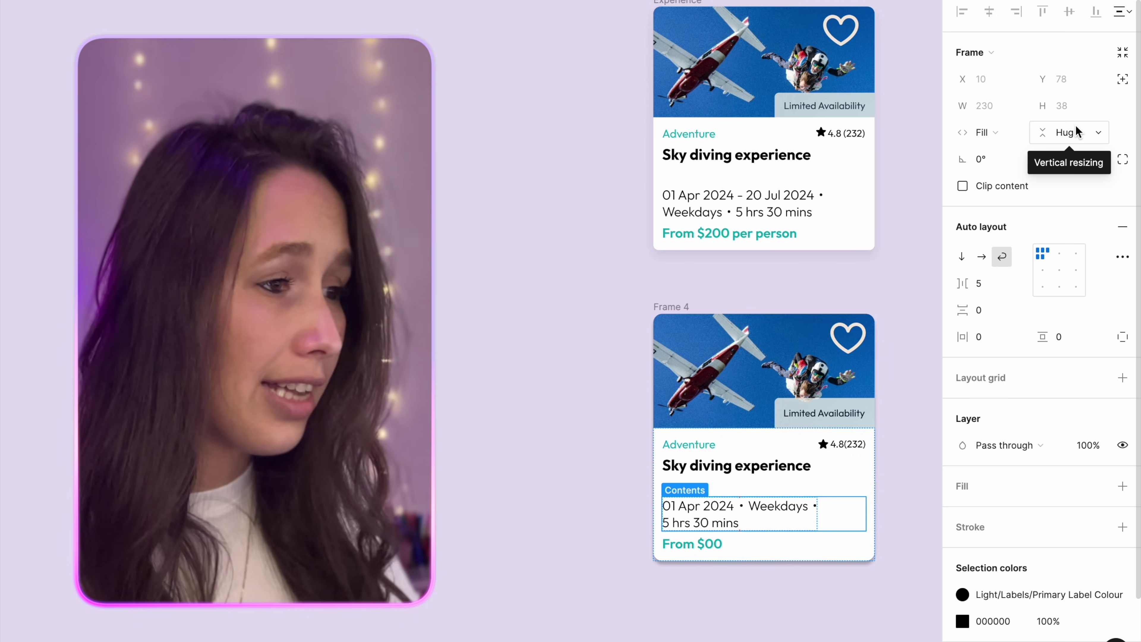
pyautogui.click(1076, 130)
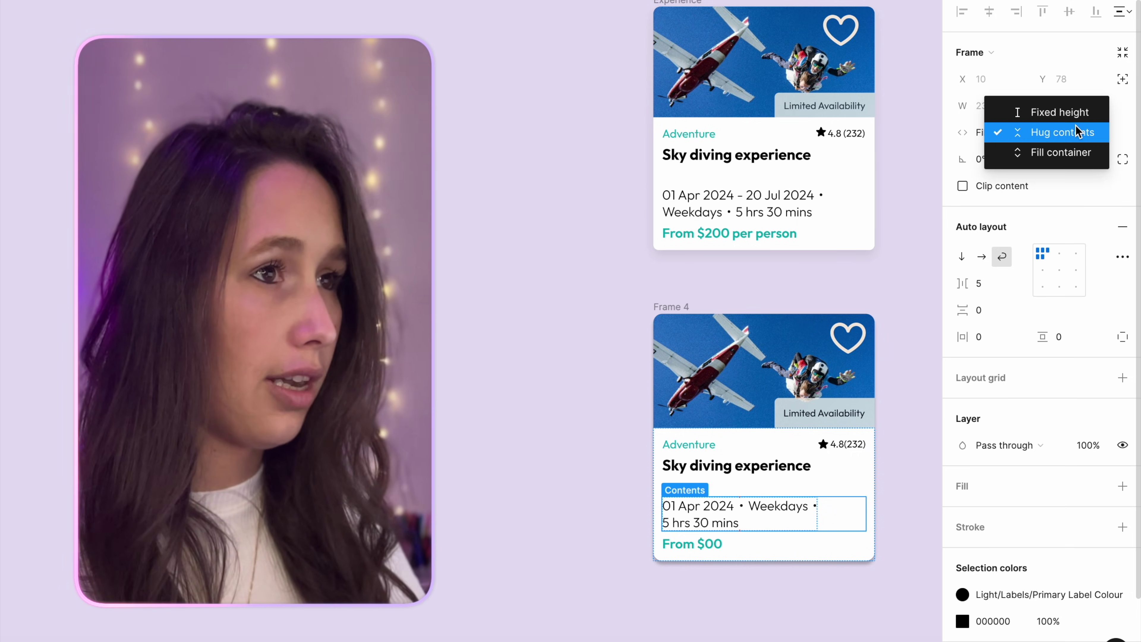
pyautogui.click(1072, 116)
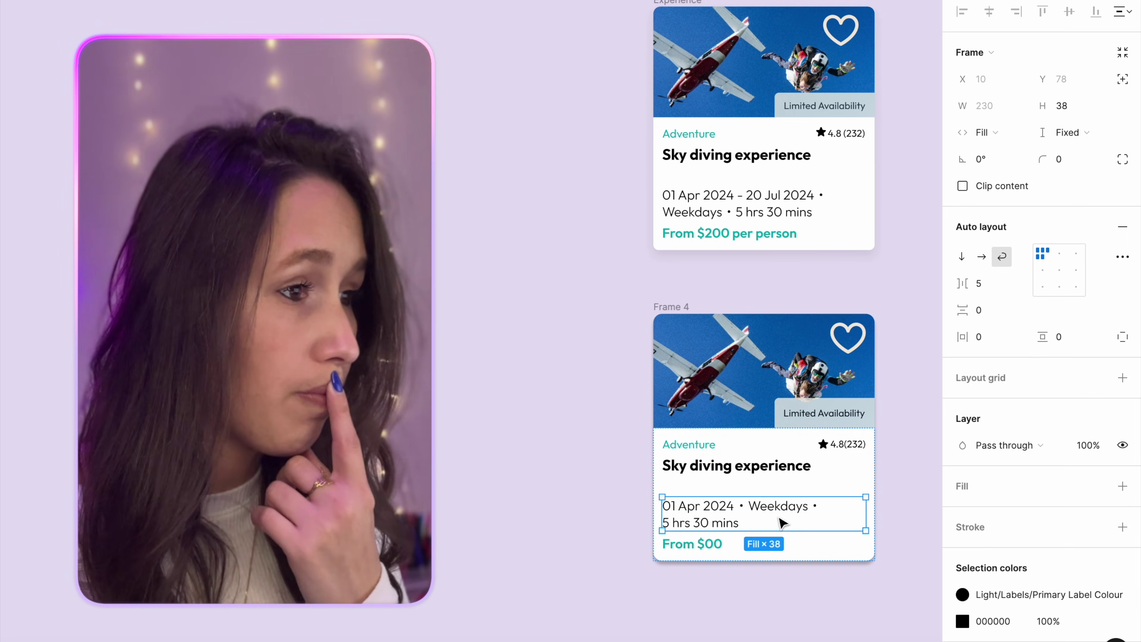
# Test the fixed-height details row by deleting the Weekdays text, and undo the deletion.
pyautogui.click(787, 507)
pyautogui.press('Delete')
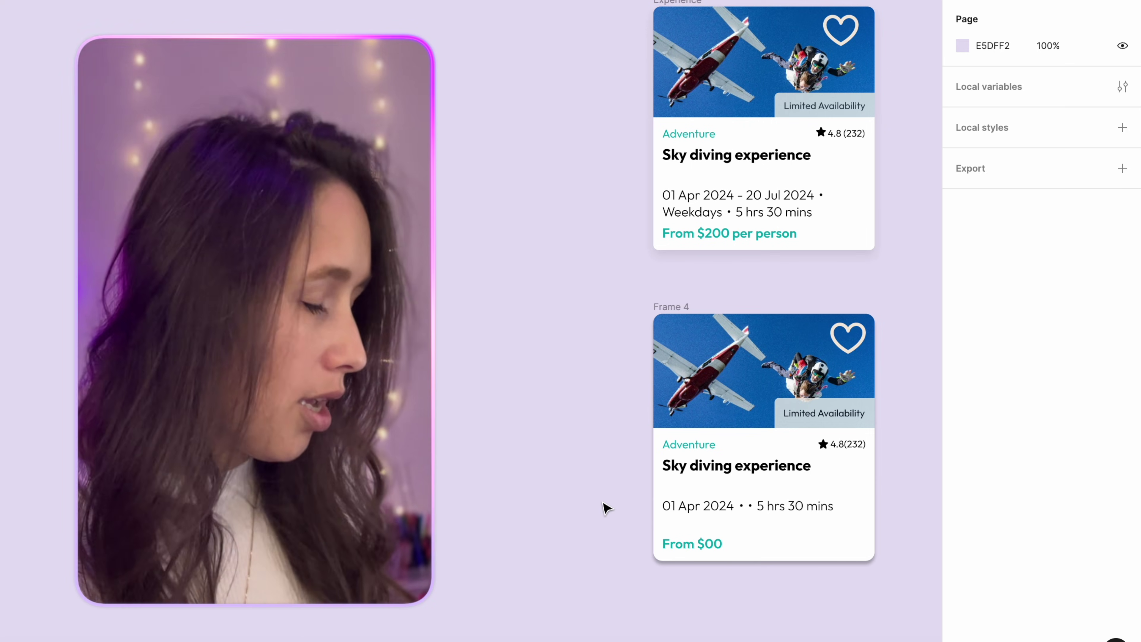
pyautogui.hotkey('ctrl', 'v')
pyautogui.click(606, 508)
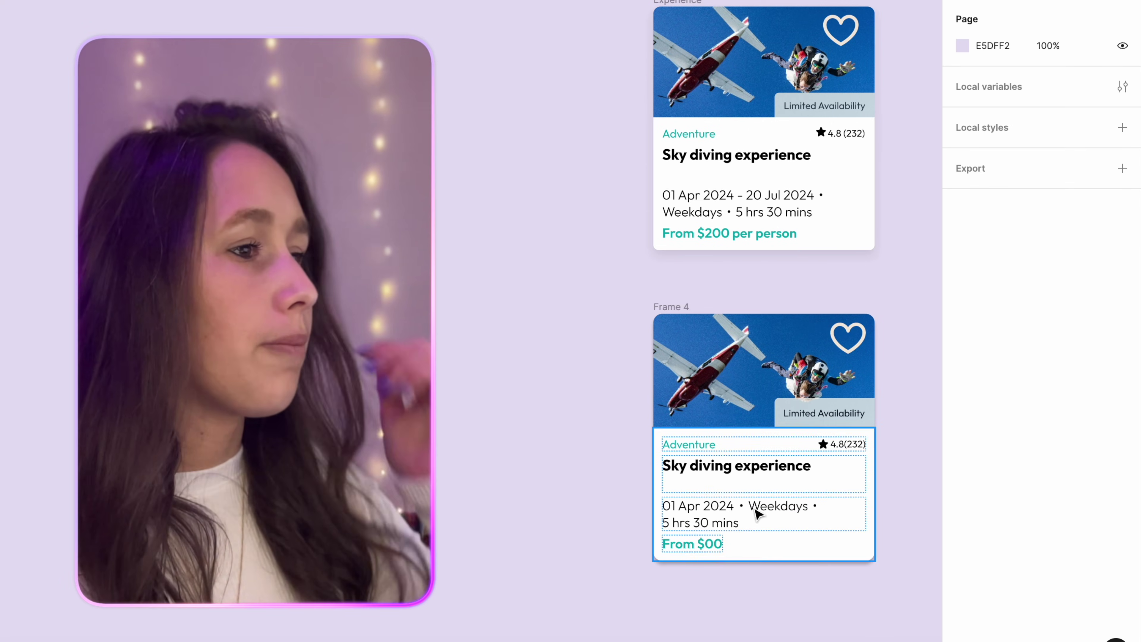
# Extend the lower card's date text to "01 Apr 2024 - 20 Jul 2024".
pyautogui.doubleClick(701, 506)
pyautogui.doubleClick(734, 506)
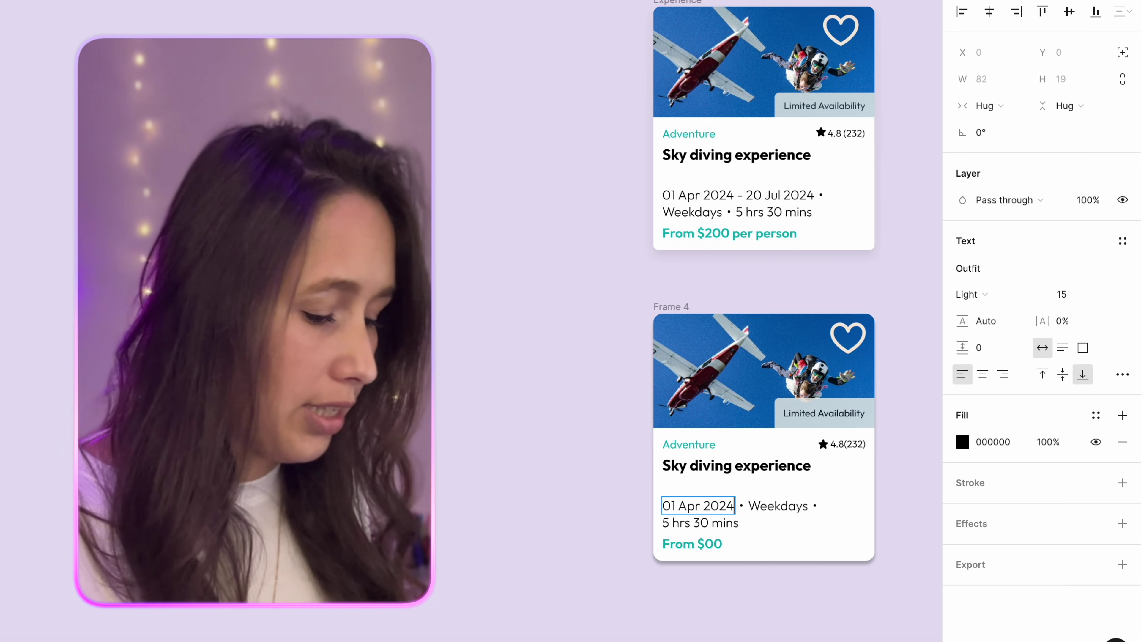
pyautogui.write('- 20 Jul')
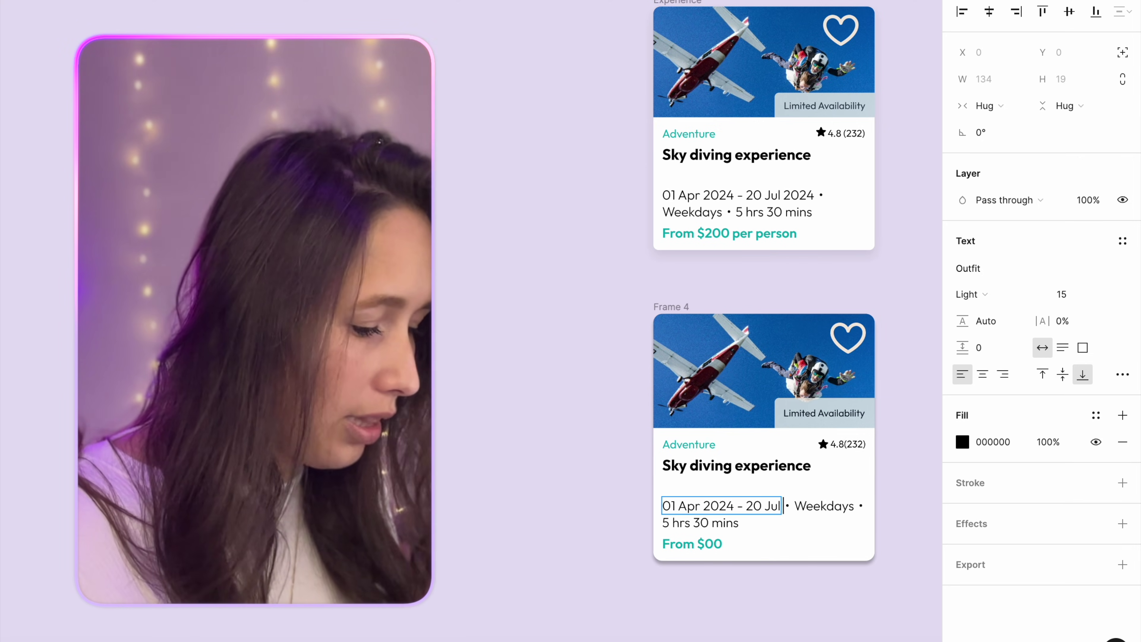
pyautogui.write(' 2024')
# Change the lower card's price text to "From $200 per person".
pyautogui.doubleClick(719, 545)
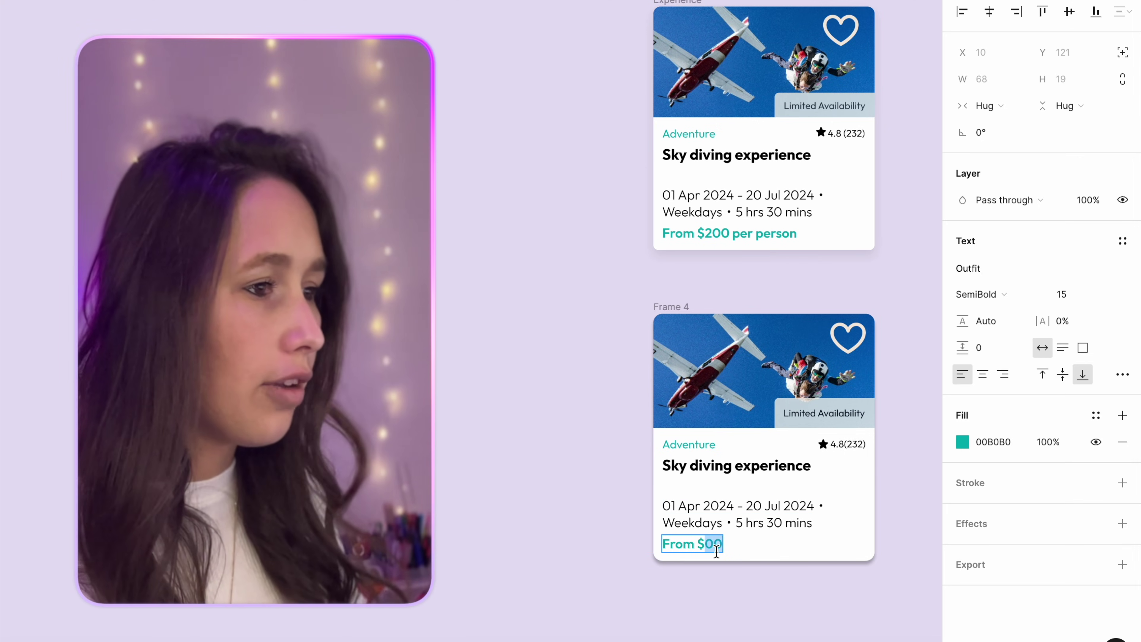
pyautogui.write('200 per person')
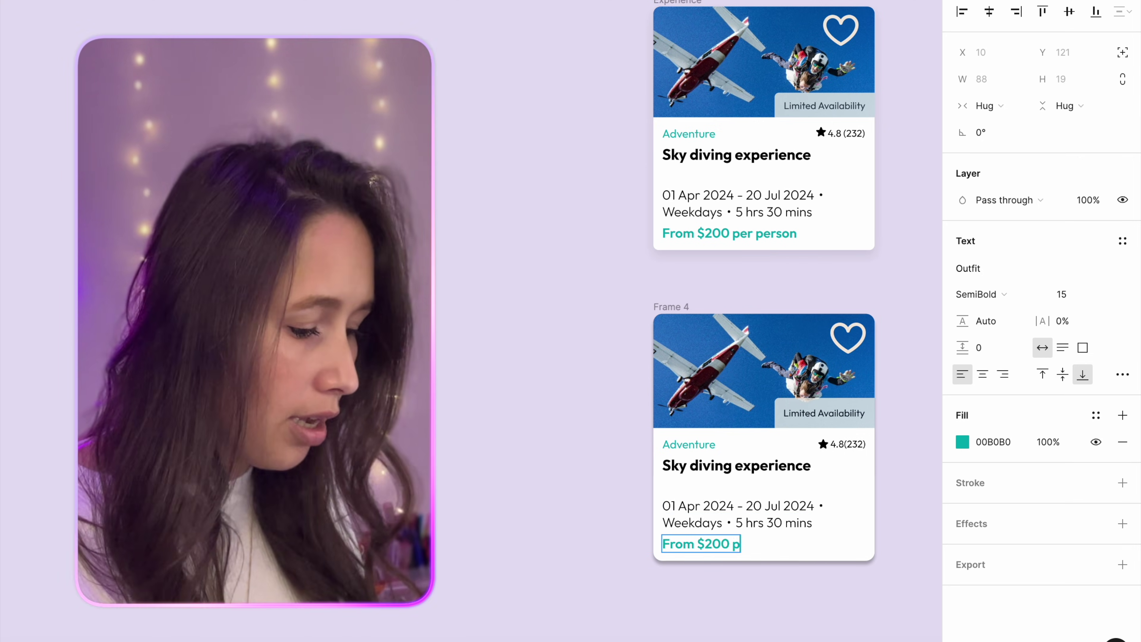
pyautogui.click(726, 611)
# Insert a long run of zeros into the price amount to test how the text overflows the card.
pyautogui.click(718, 544)
pyautogui.doubleClick(718, 544)
pyautogui.doubleClick(718, 543)
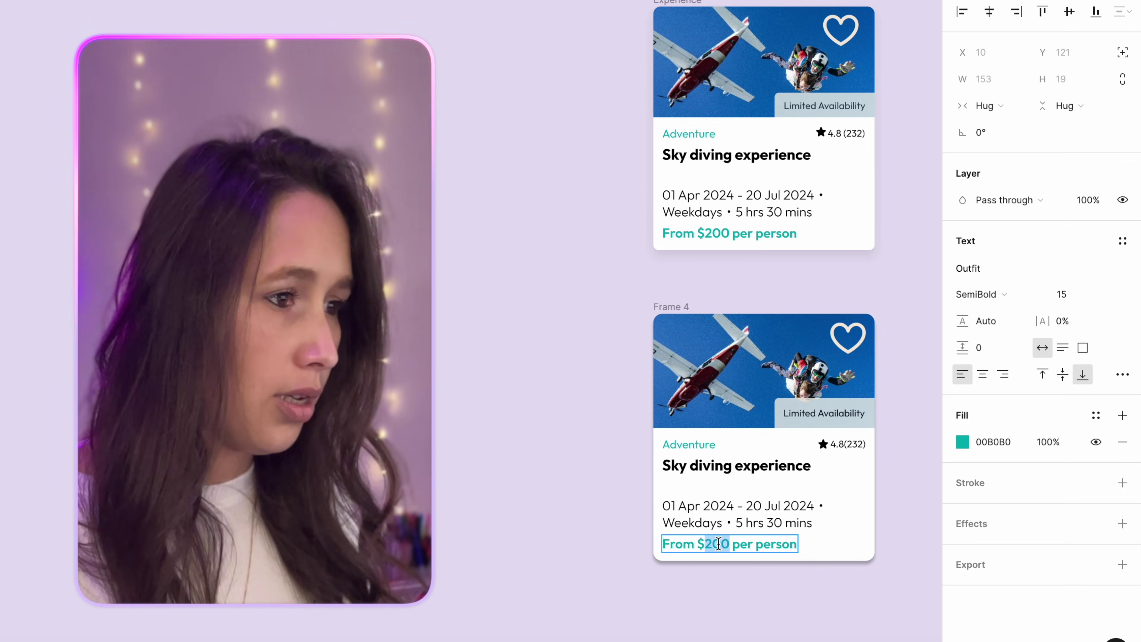
pyautogui.click(718, 544)
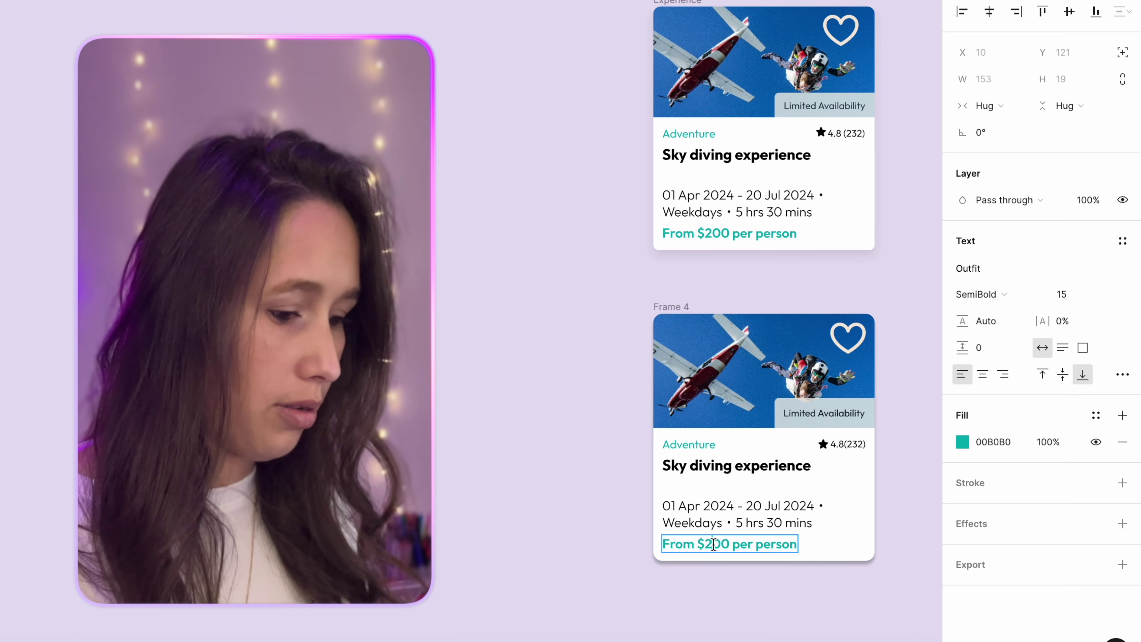
pyautogui.write('0000000000000000000')
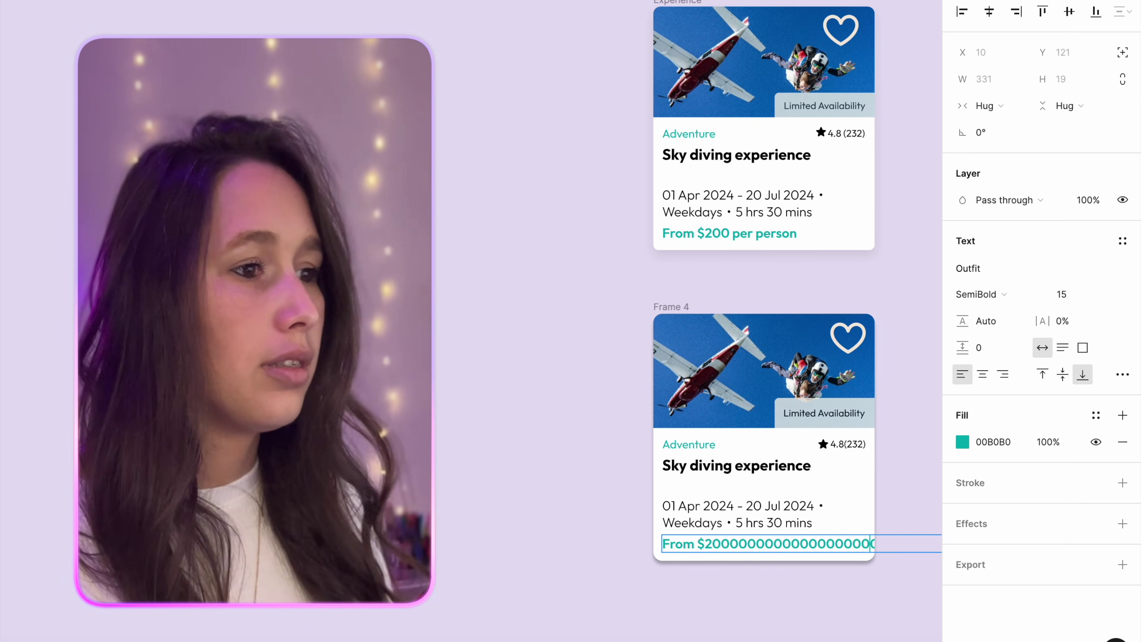
pyautogui.press('Escape')
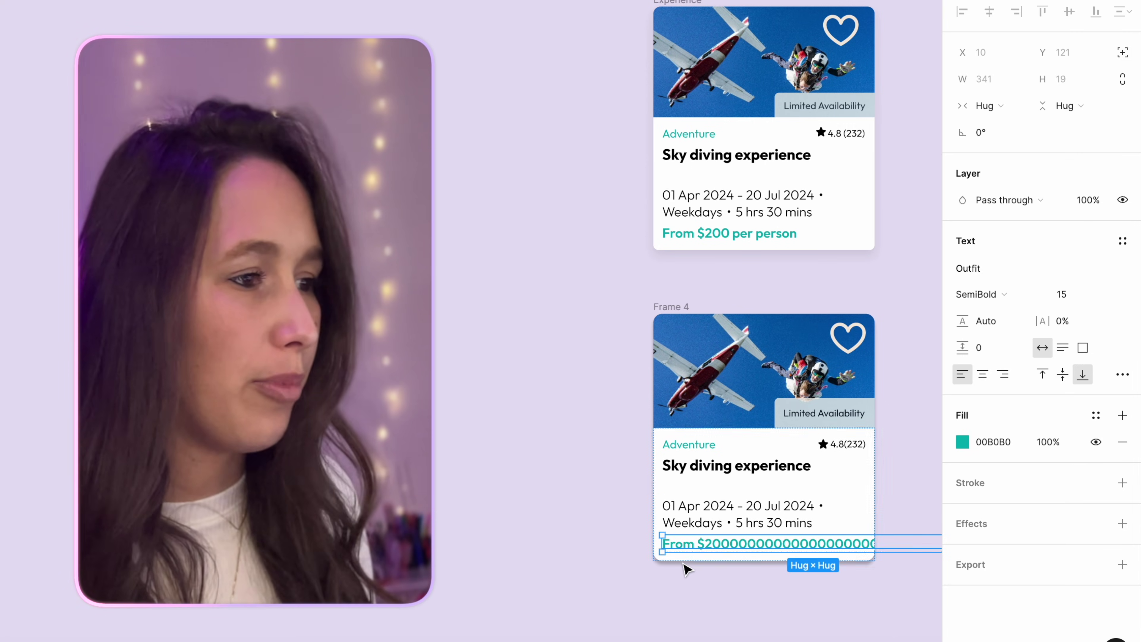
# Set the price text's horizontal resizing to Fill container and turn on text truncation for it.
pyautogui.click(980, 99)
pyautogui.click(987, 131)
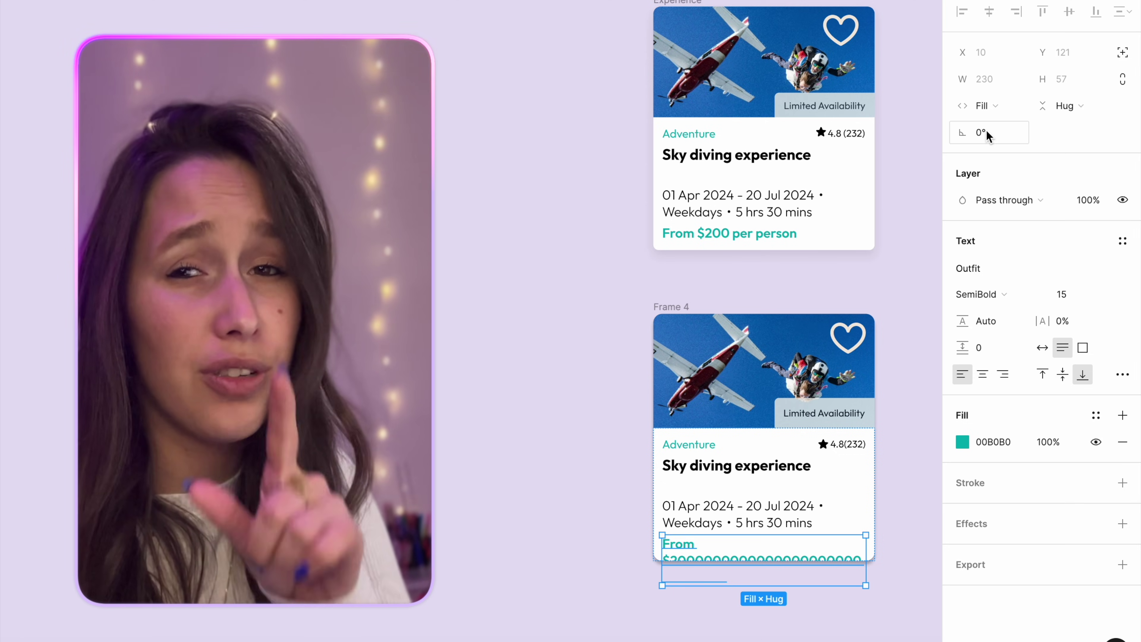
pyautogui.click(1118, 373)
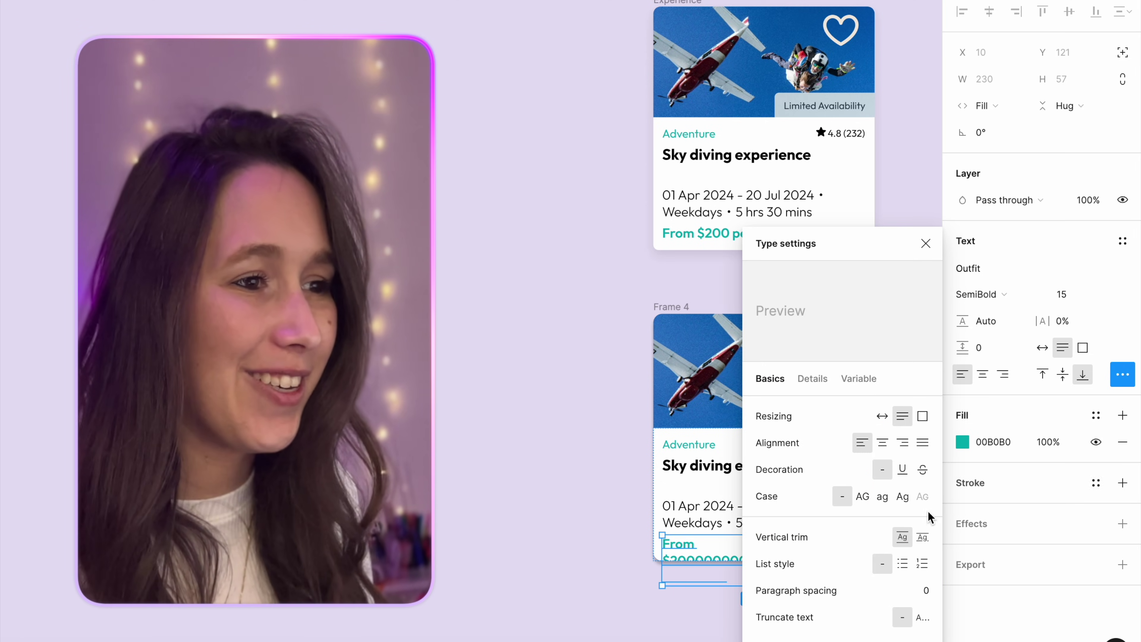
pyautogui.click(923, 617)
pyautogui.click(604, 551)
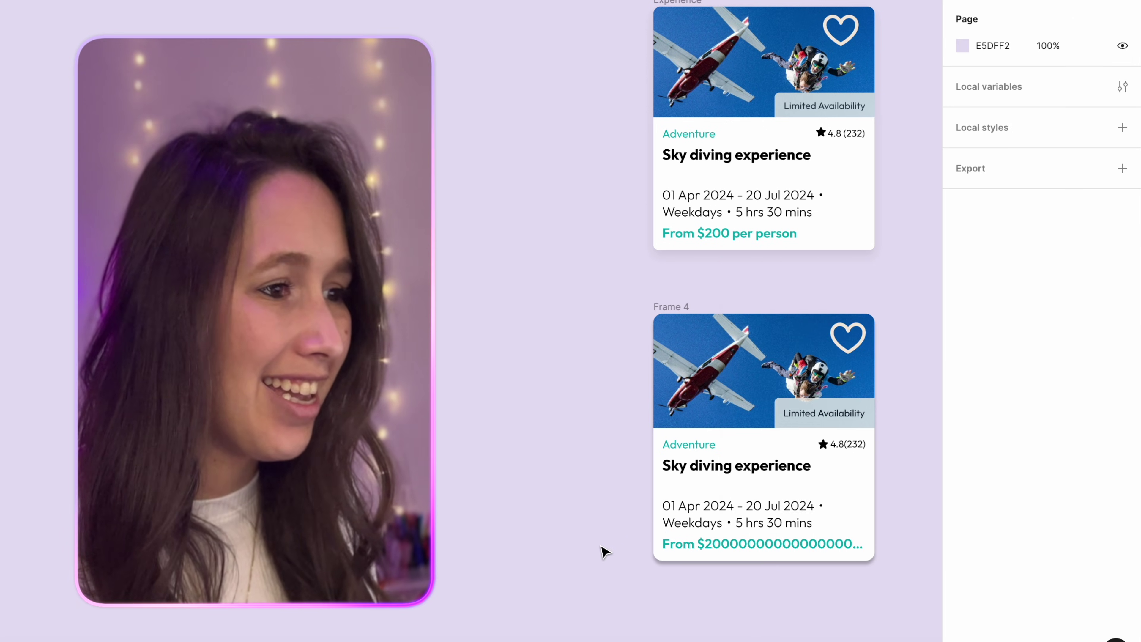
# Shorten the lower card's price text to "From $20 per person", removing the long run of zeros.
pyautogui.doubleClick(814, 551)
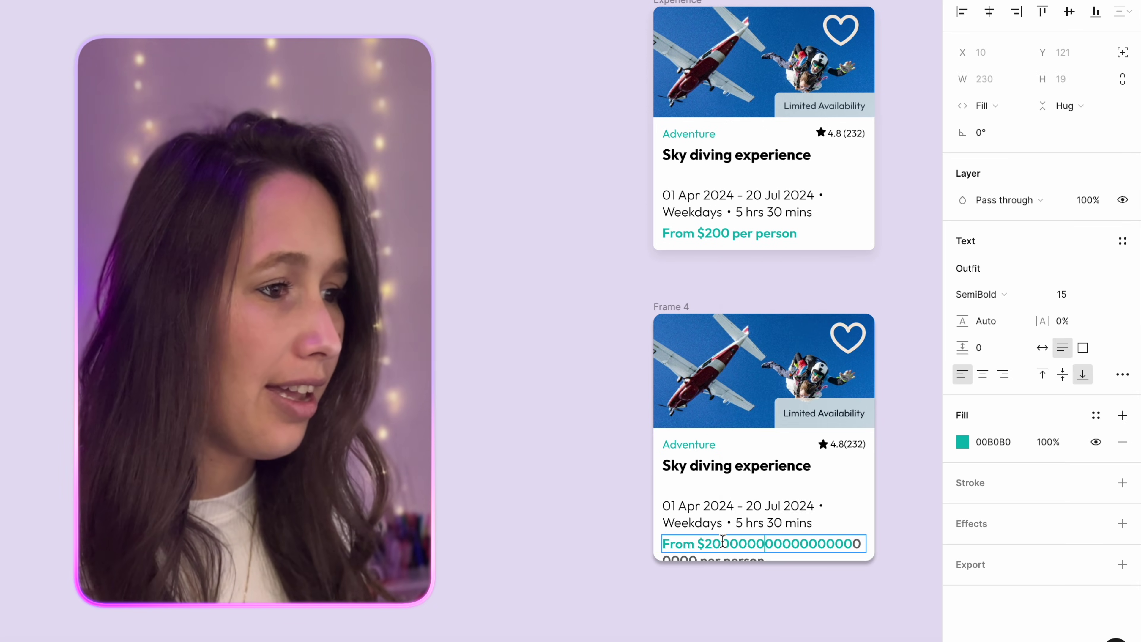
pyautogui.moveTo(721, 544); pyautogui.dragTo(875, 541)
pyautogui.press('BackSpace')
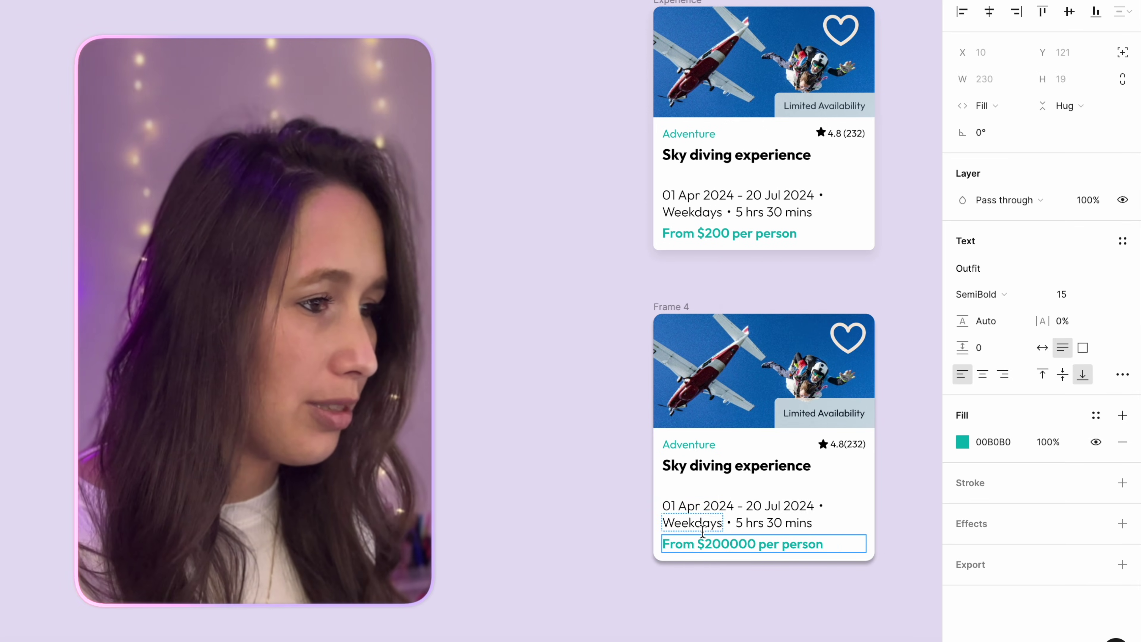
pyautogui.moveTo(703, 533); pyautogui.dragTo(756, 544)
pyautogui.write('20')
pyautogui.press('Escape')
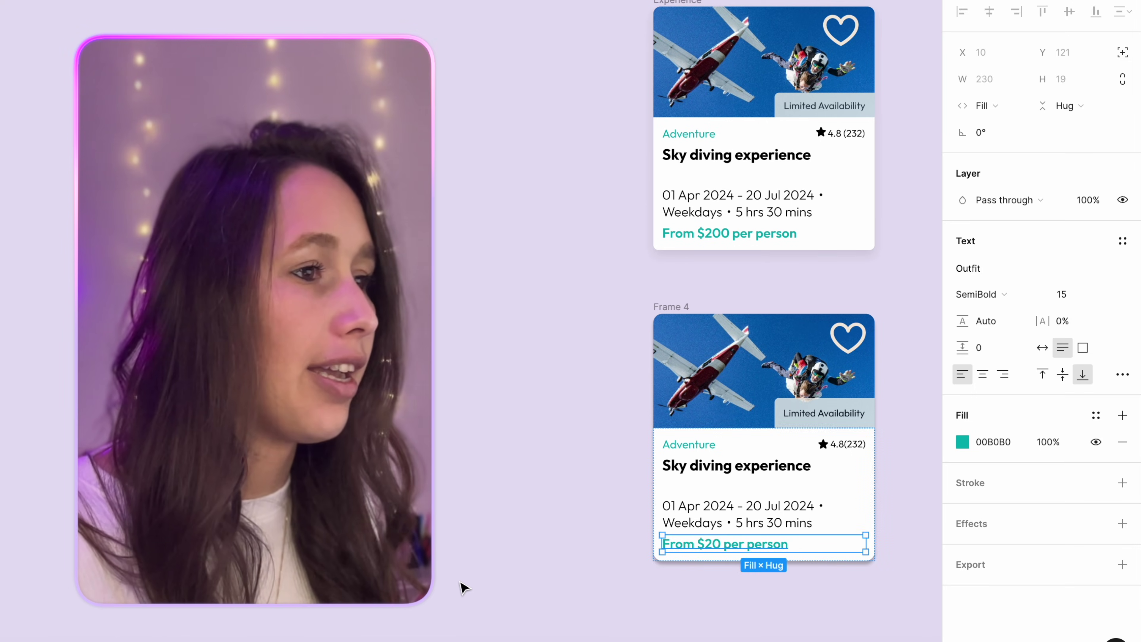
pyautogui.click(463, 587)
# Change the review count in the lower card's rating text to 0, making it "4.8(0)".
pyautogui.click(854, 448)
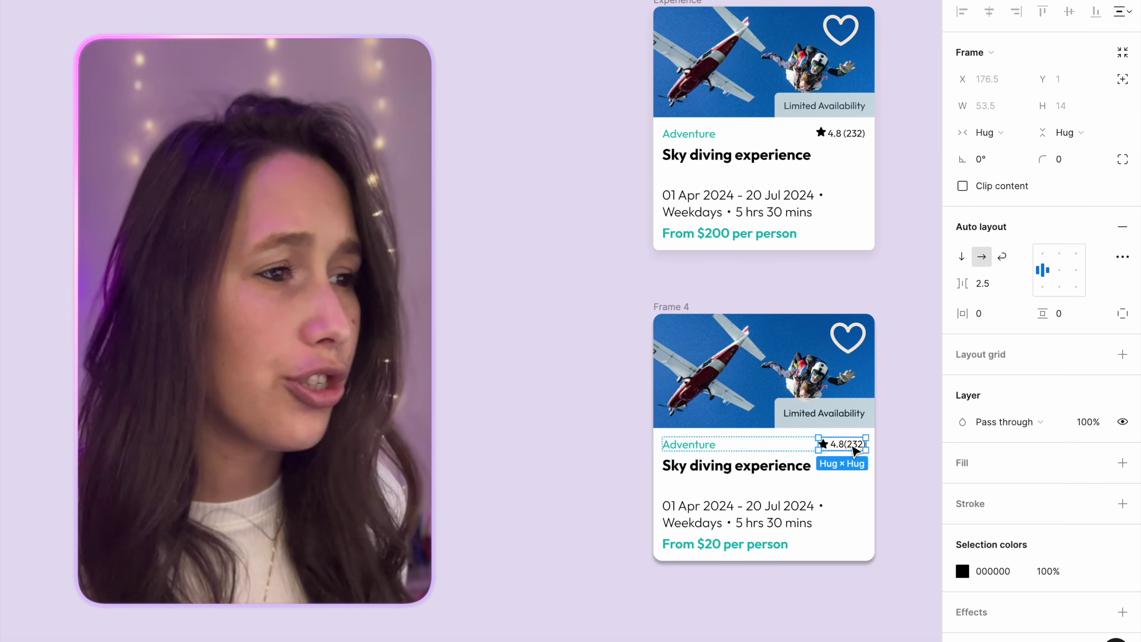
pyautogui.doubleClick(852, 446)
pyautogui.doubleClick(850, 445)
pyautogui.doubleClick(850, 445)
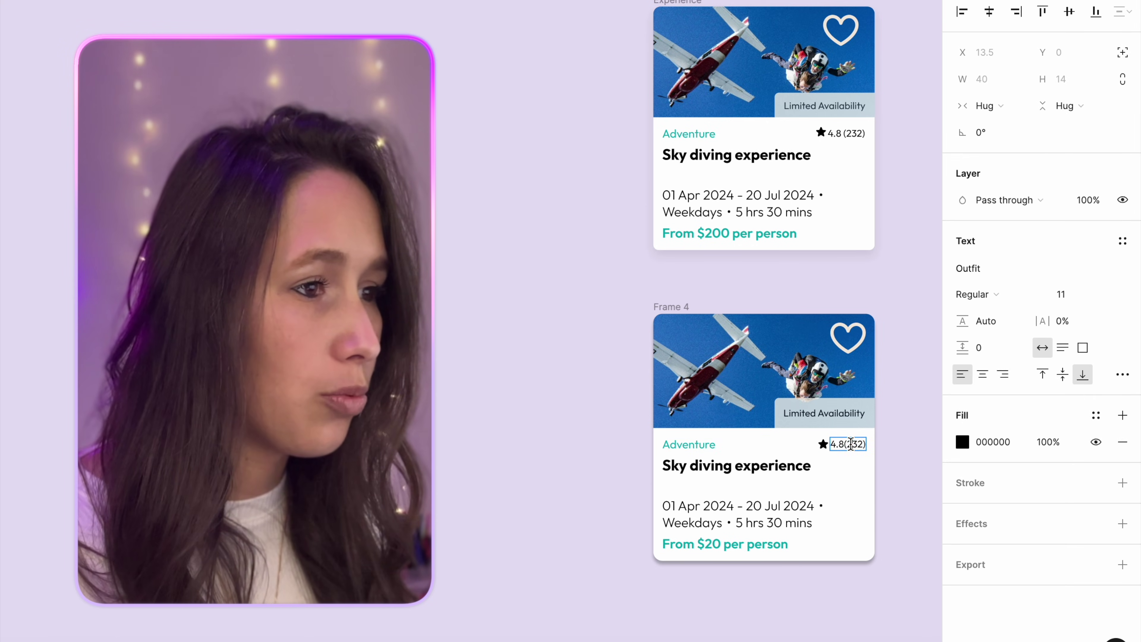
pyautogui.write('0')
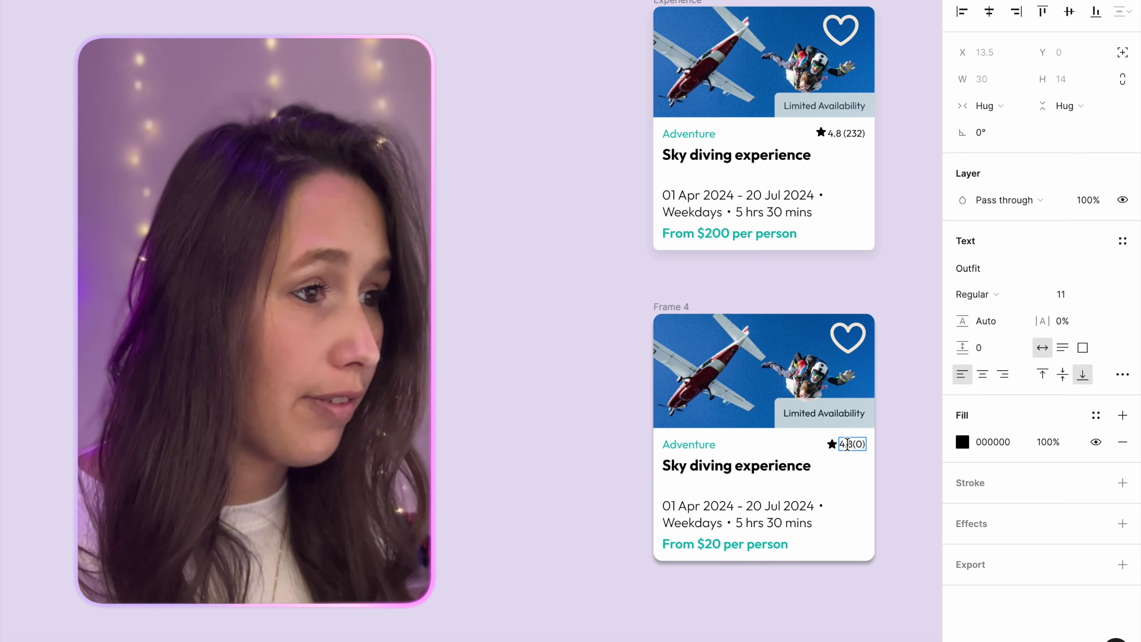
pyautogui.press('Escape')
pyautogui.click(581, 446)
# Change the review count in the lower card's rating text to 1000, making it "4.8(1000)".
pyautogui.click(869, 449)
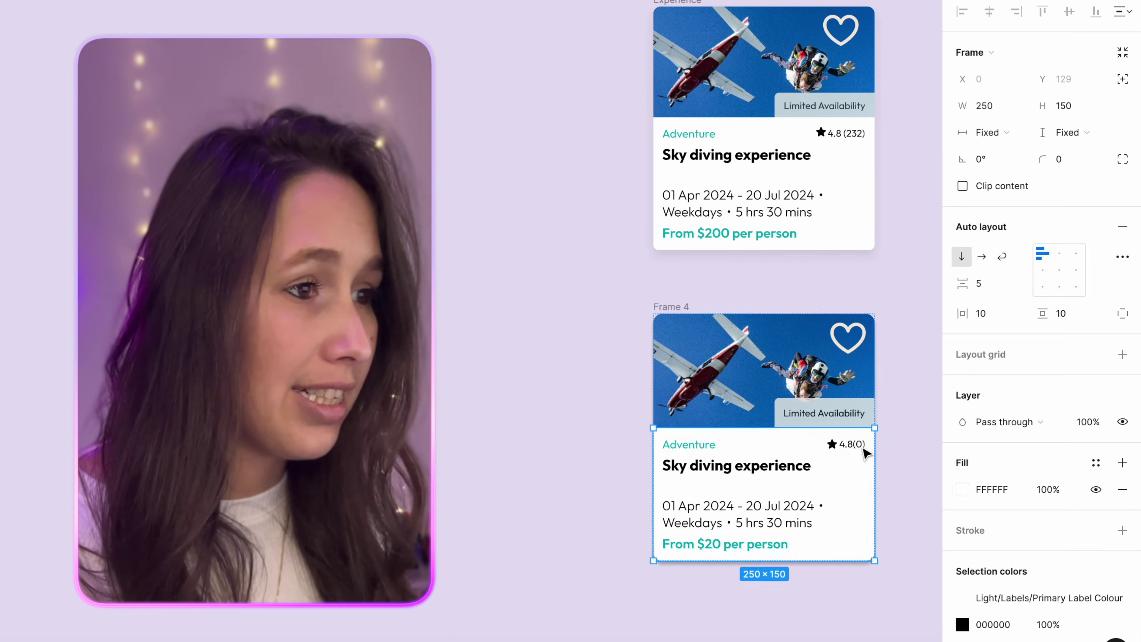
pyautogui.doubleClick(847, 443)
pyautogui.doubleClick(859, 445)
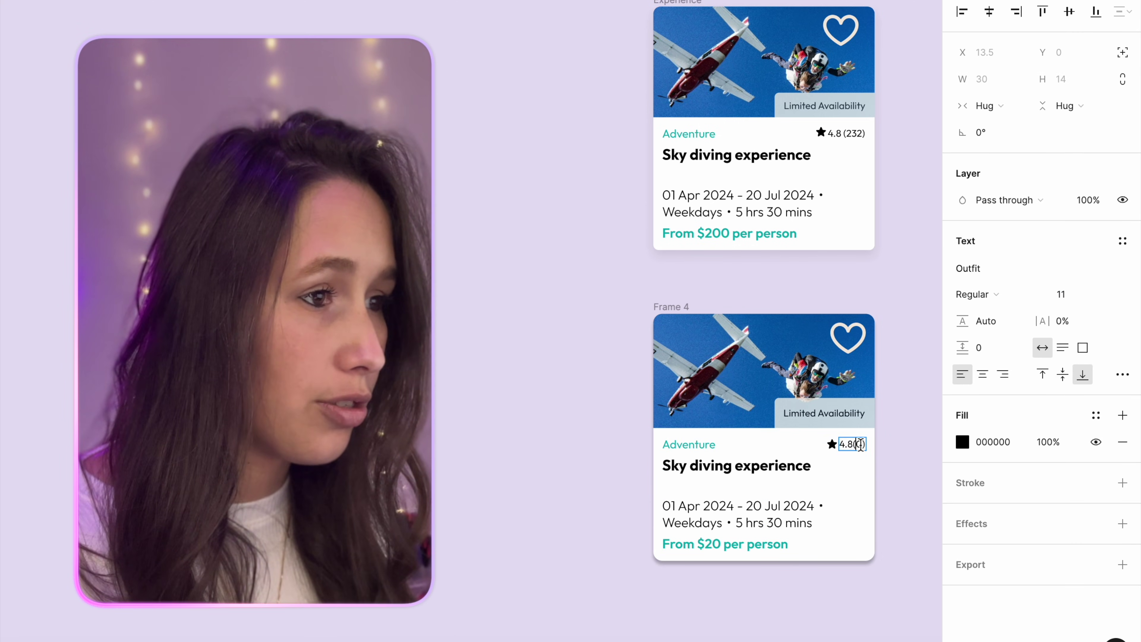
pyautogui.write('1000')
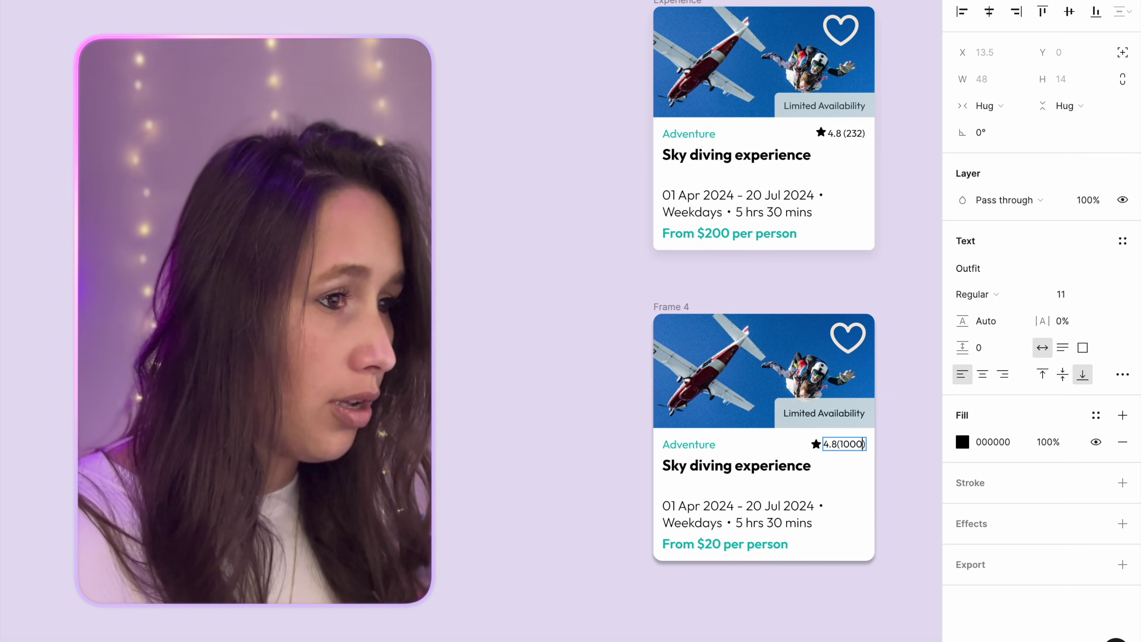
pyautogui.press('Escape')
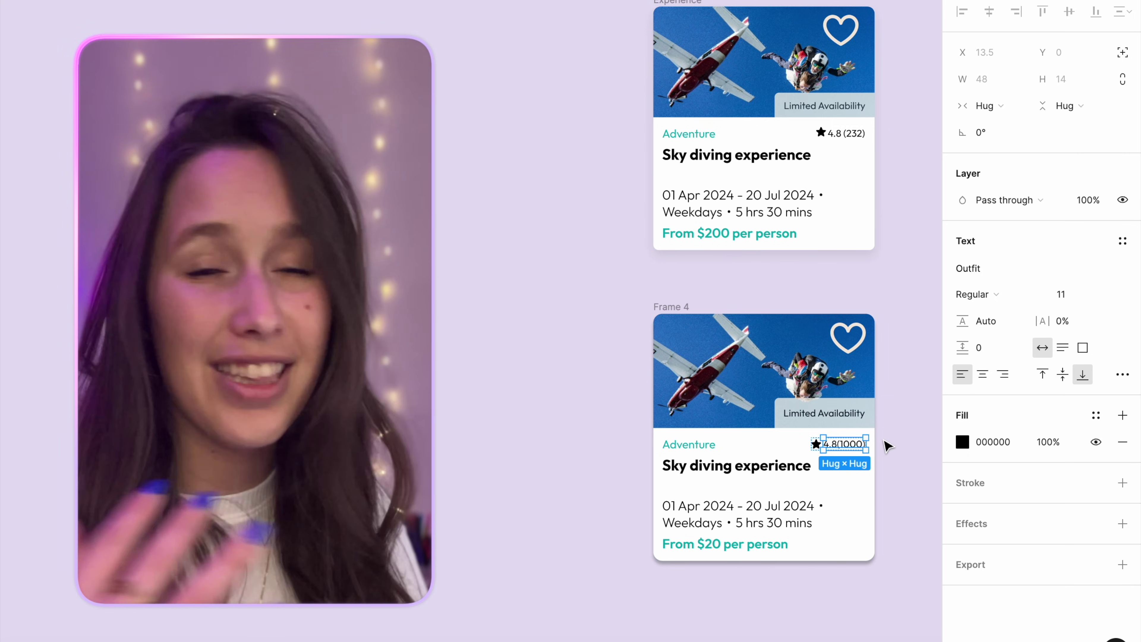